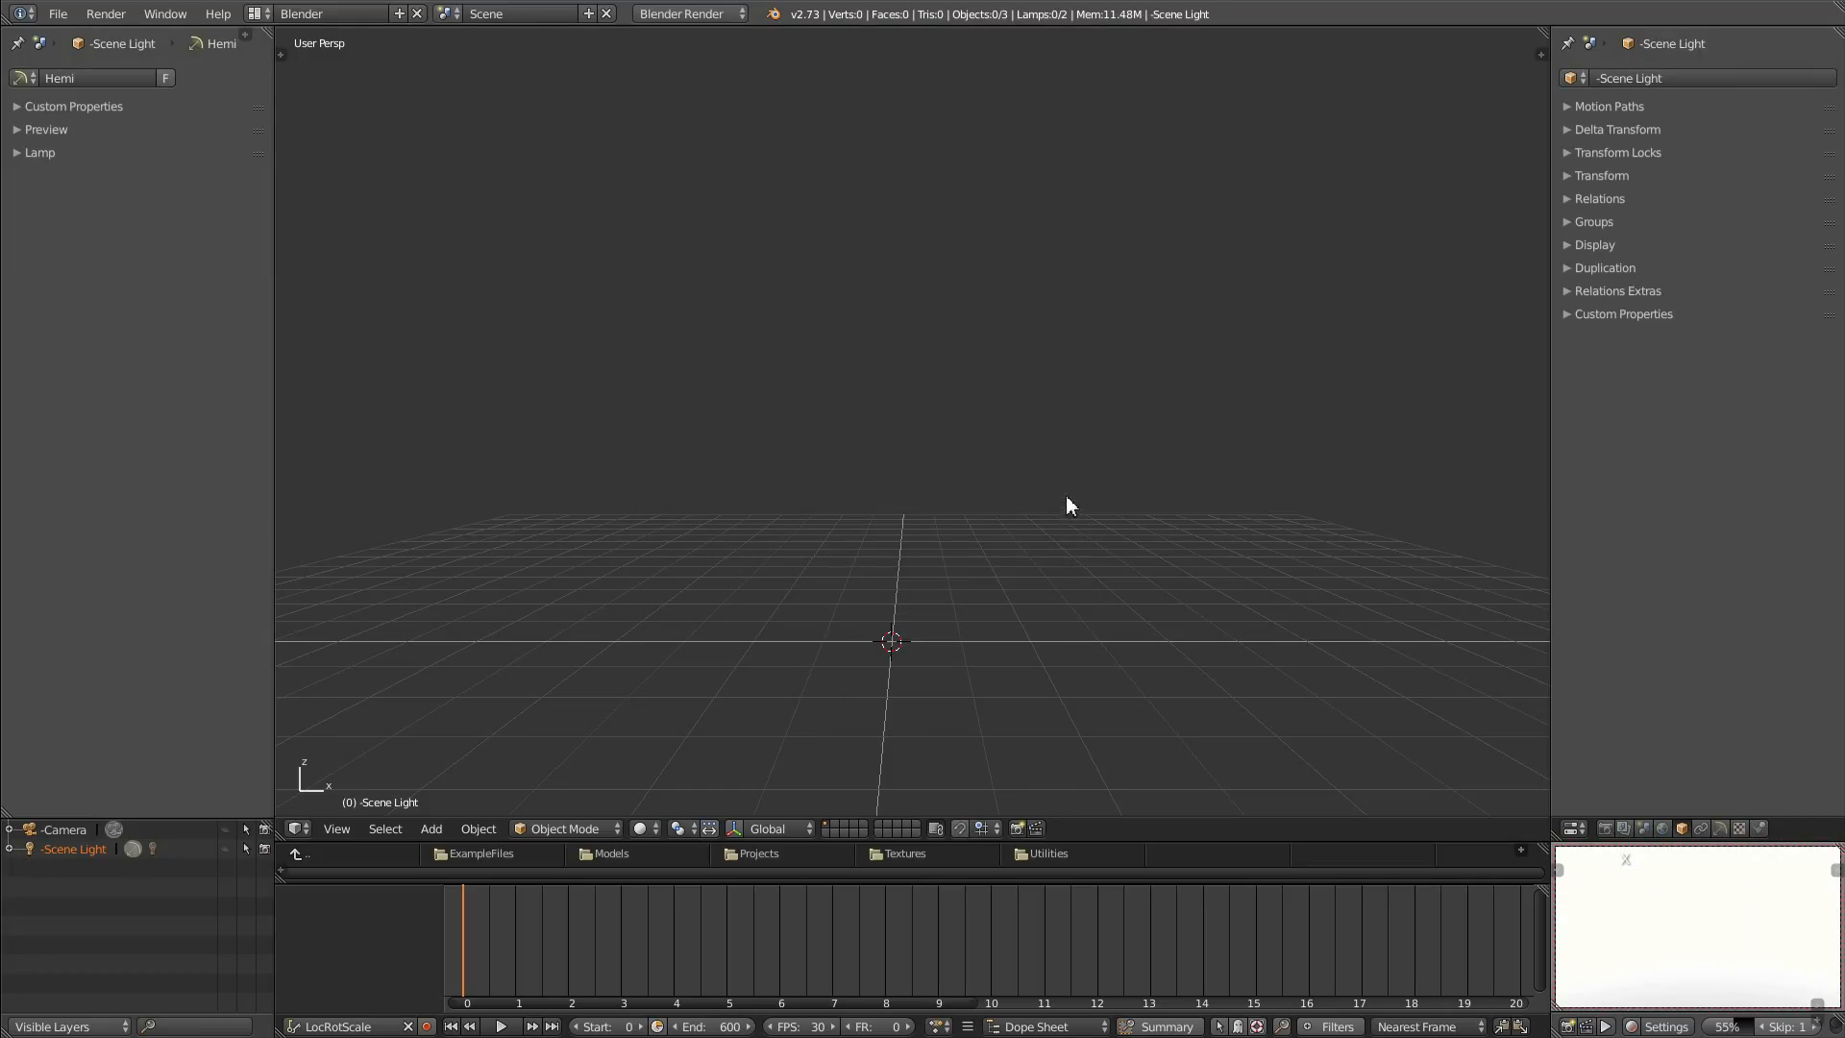
# Add a text object at the origin and align it to the front orthographic view.
pyautogui.hotkey('shift', 'a')
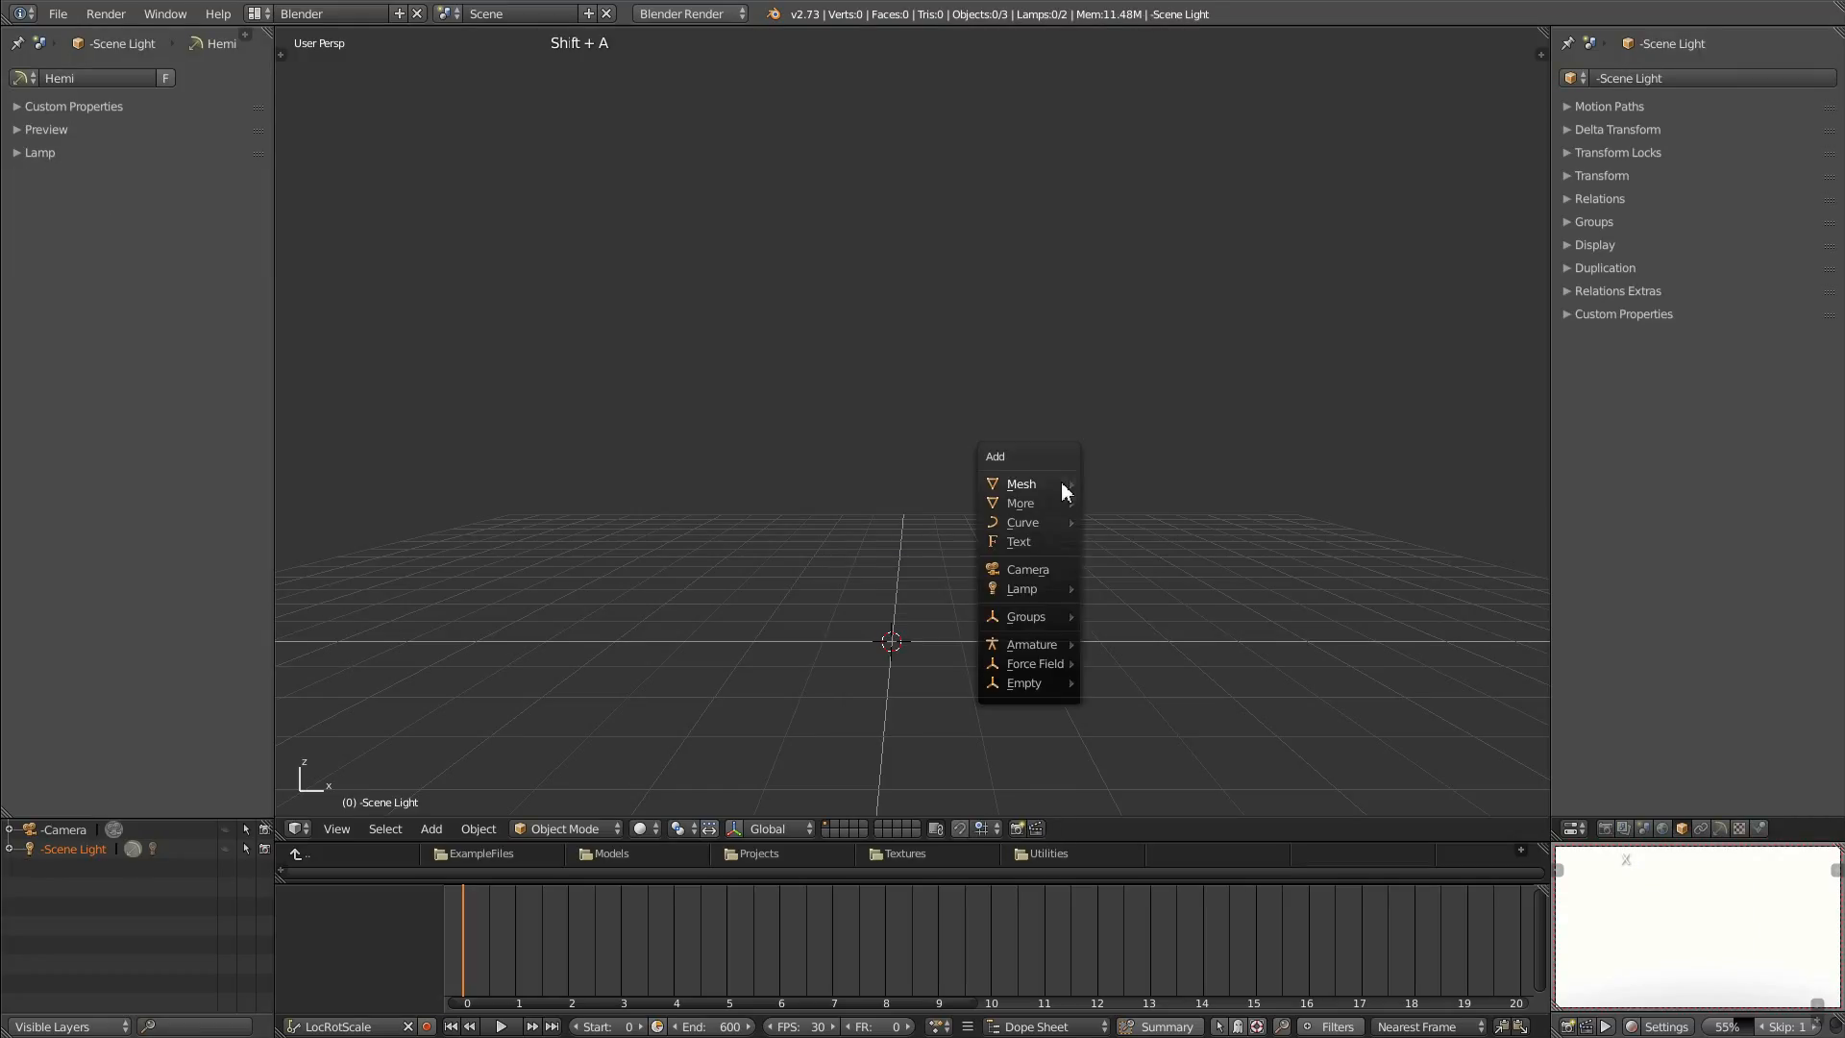
pyautogui.click(1047, 549)
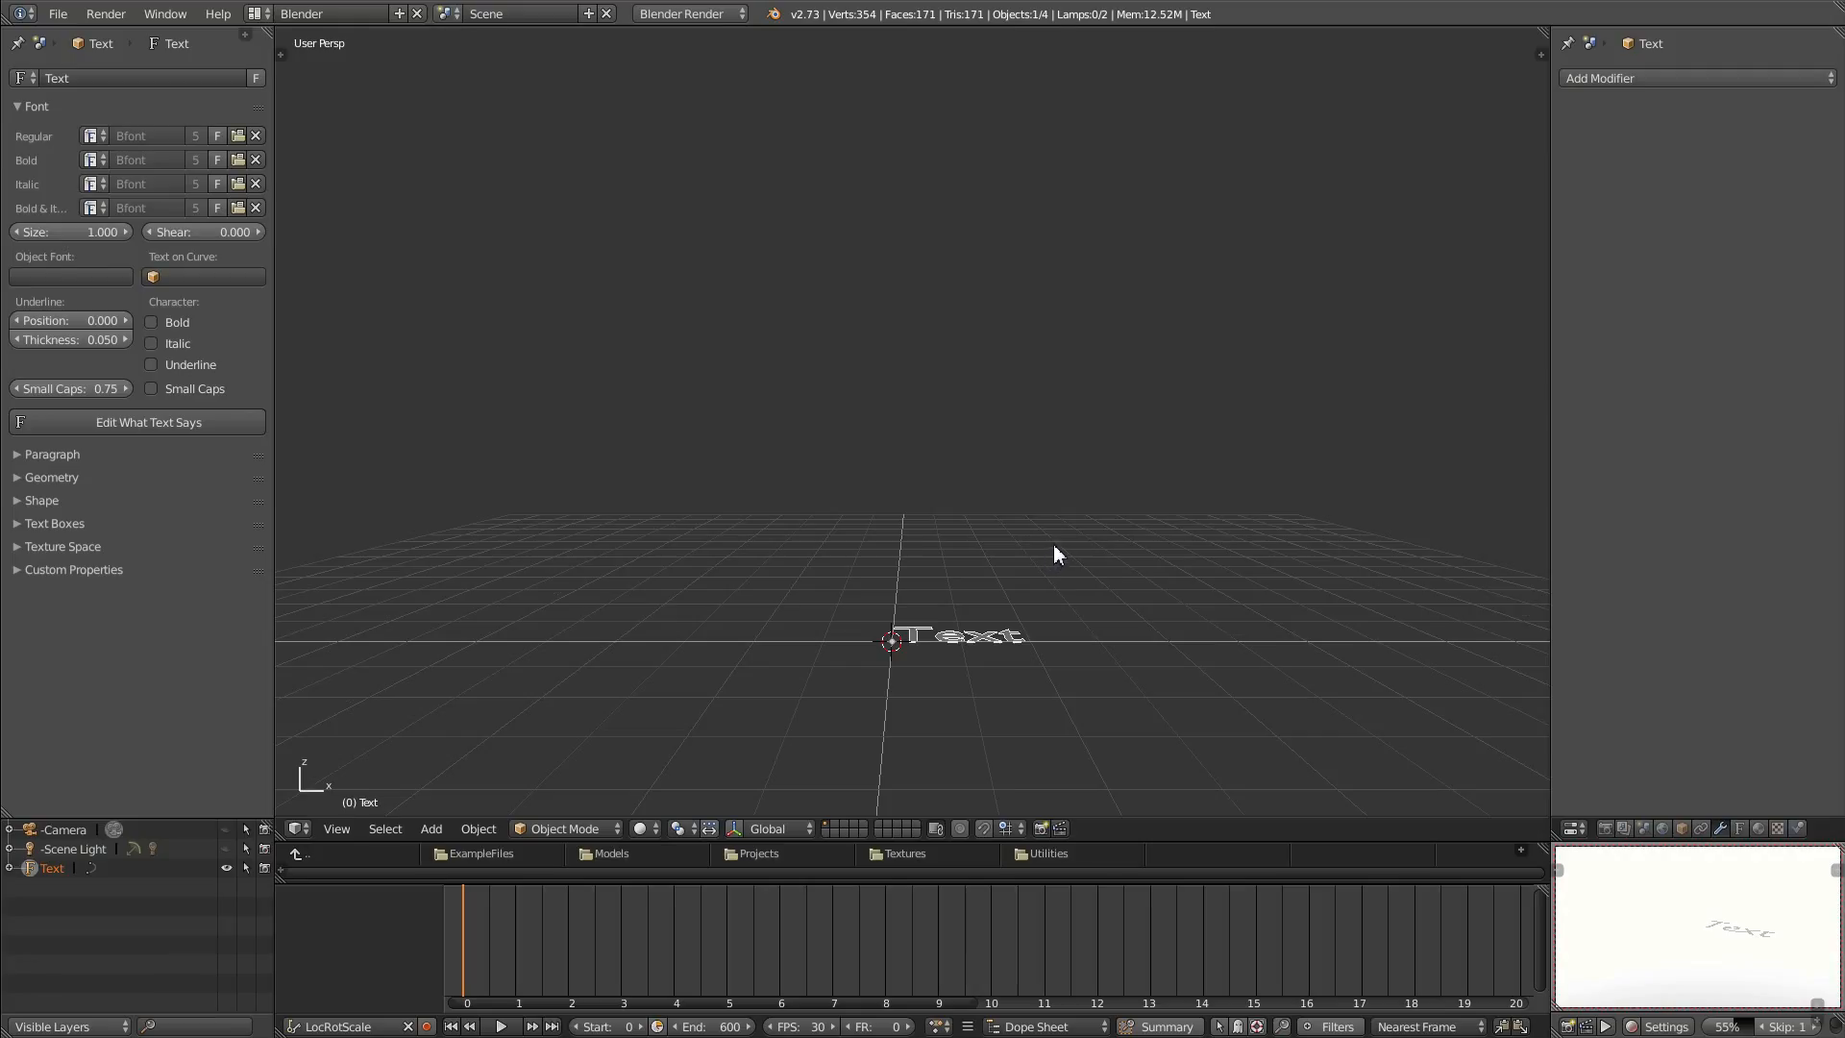
pyautogui.press('KP_1')
pyautogui.press('space')
pyautogui.press('space')
pyautogui.press('space')
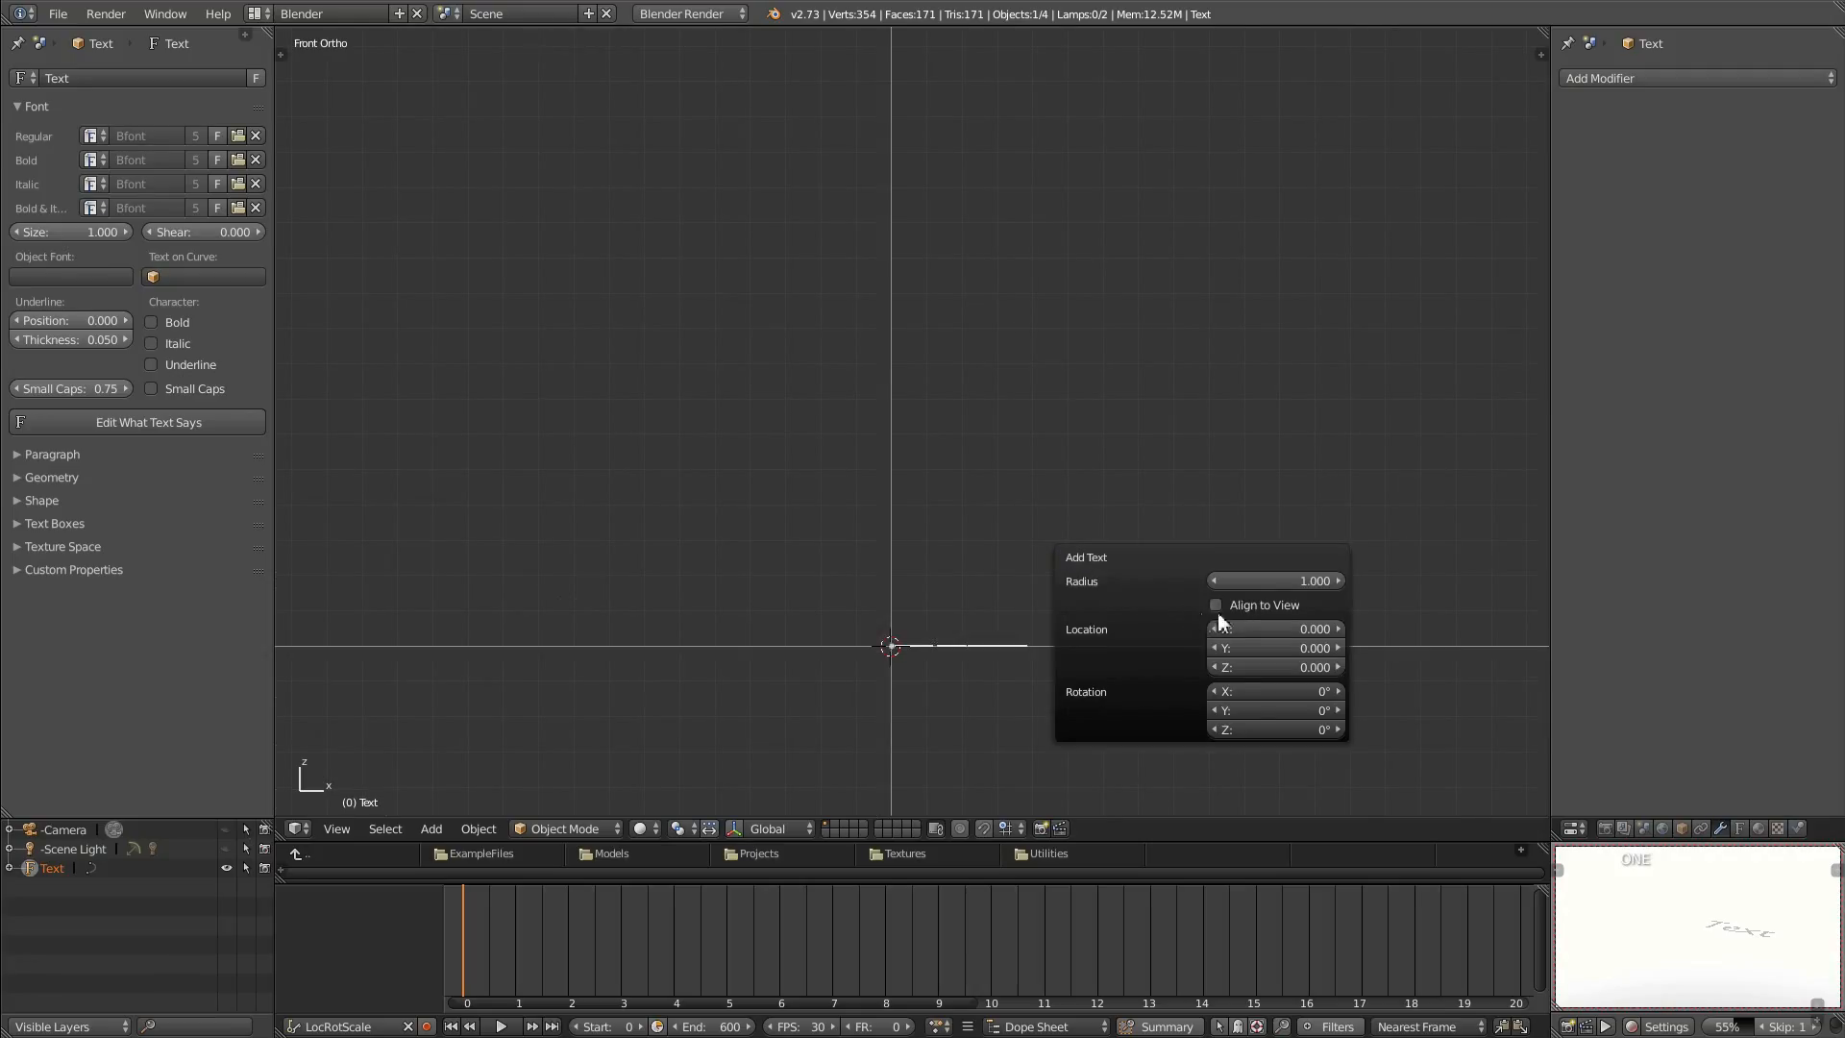
pyautogui.click(1217, 604)
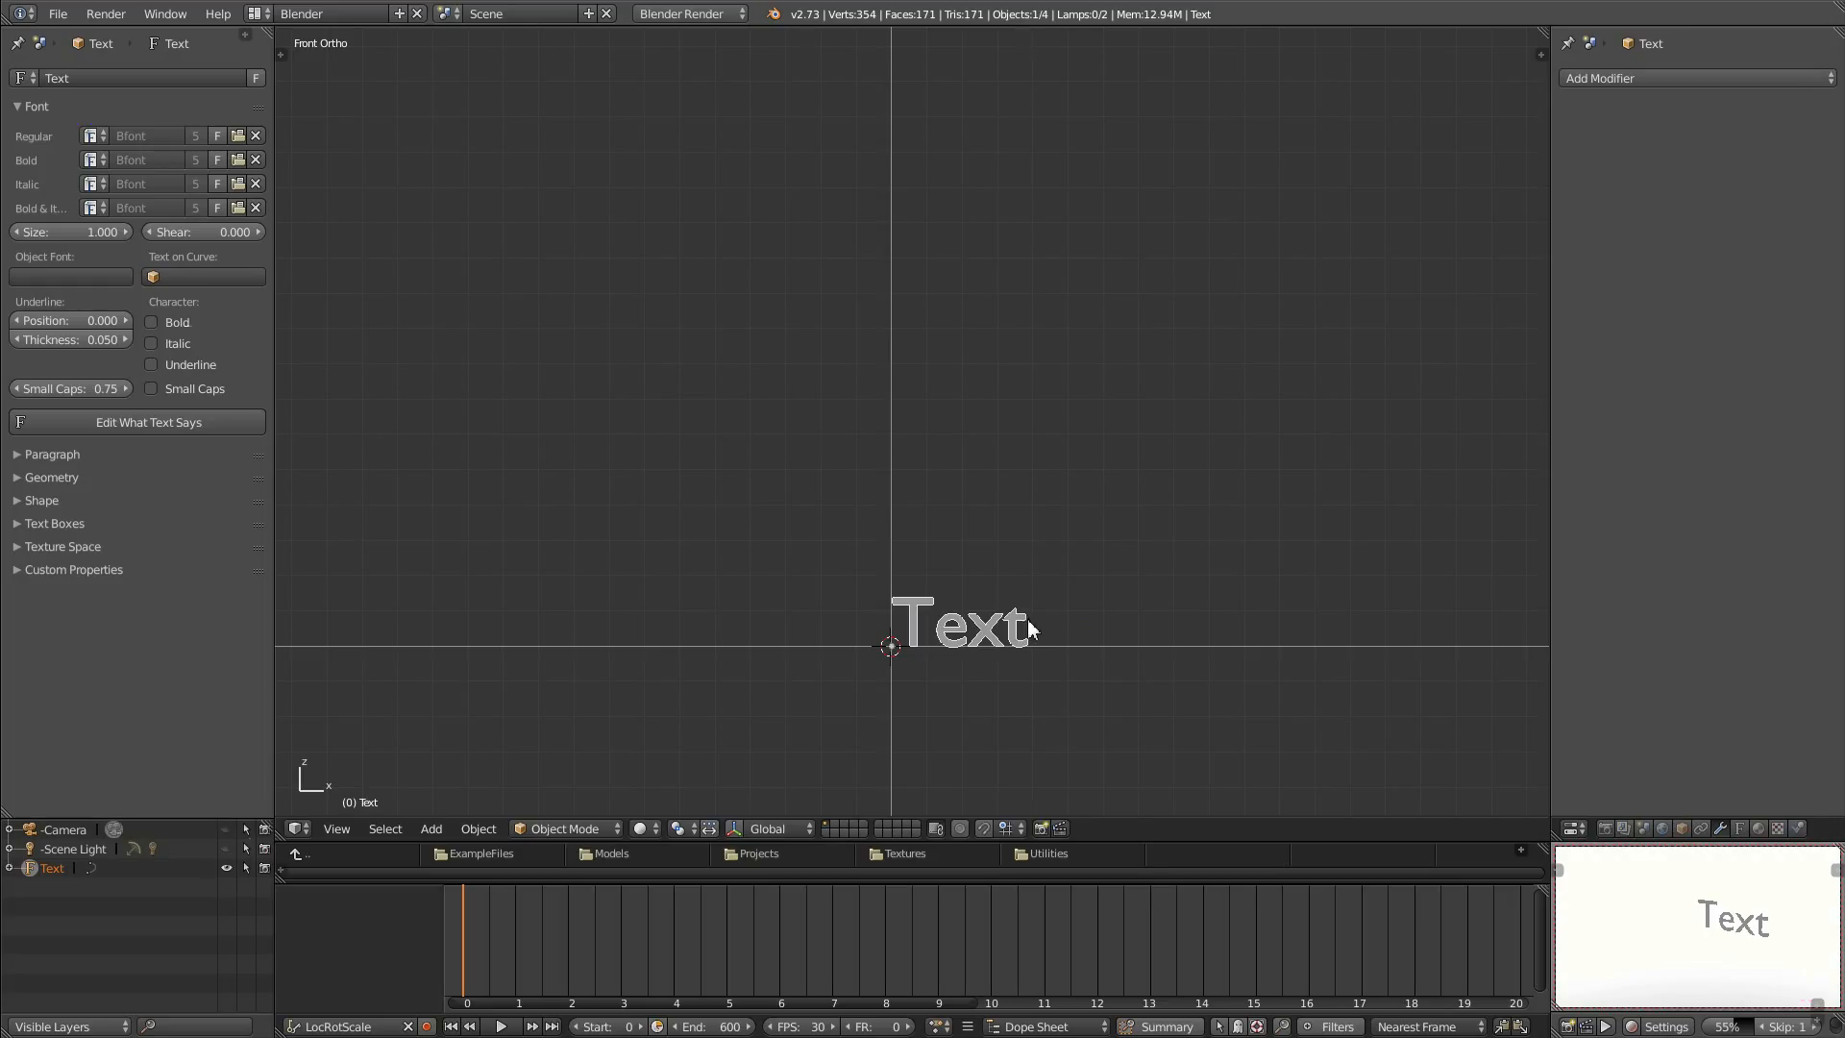
# Scale the text up by about 3.9 and show the tool shelf, properties shelf and last-operation settings.
pyautogui.press('s')
pyautogui.click(1399, 415)
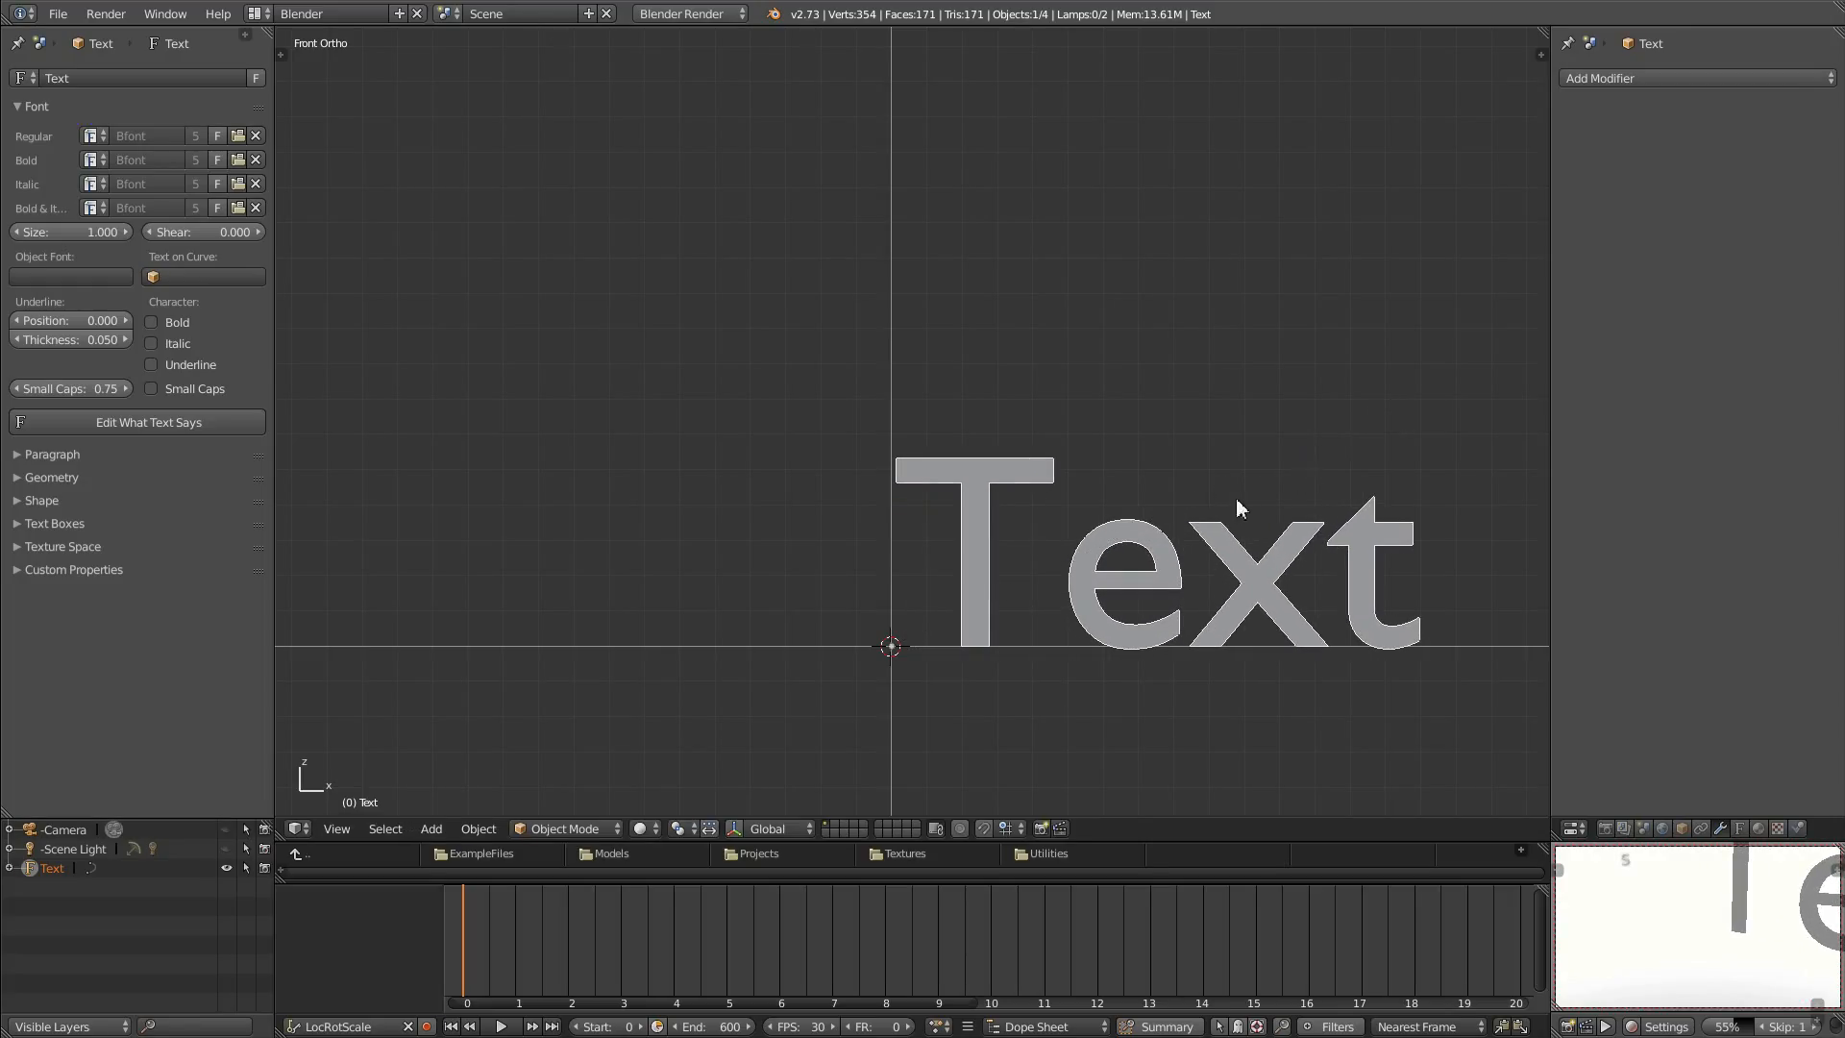
pyautogui.press('t')
pyautogui.press('n')
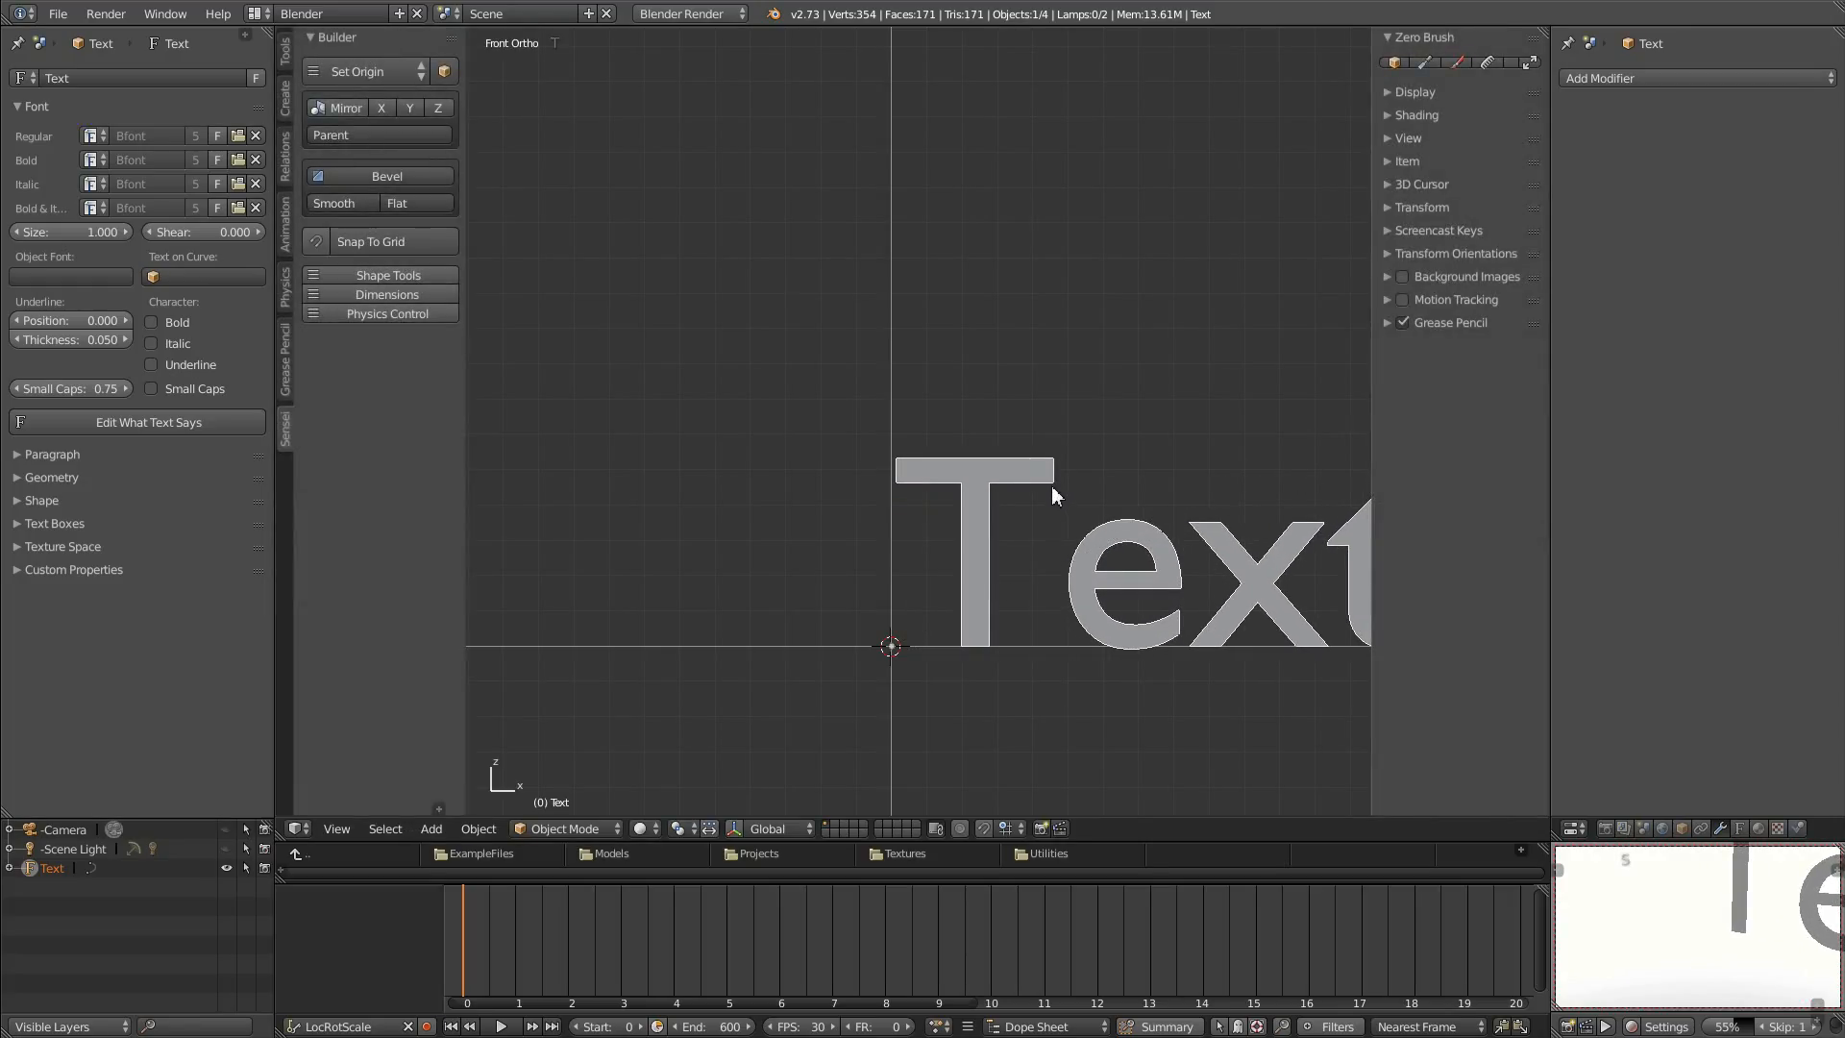
pyautogui.click(439, 810)
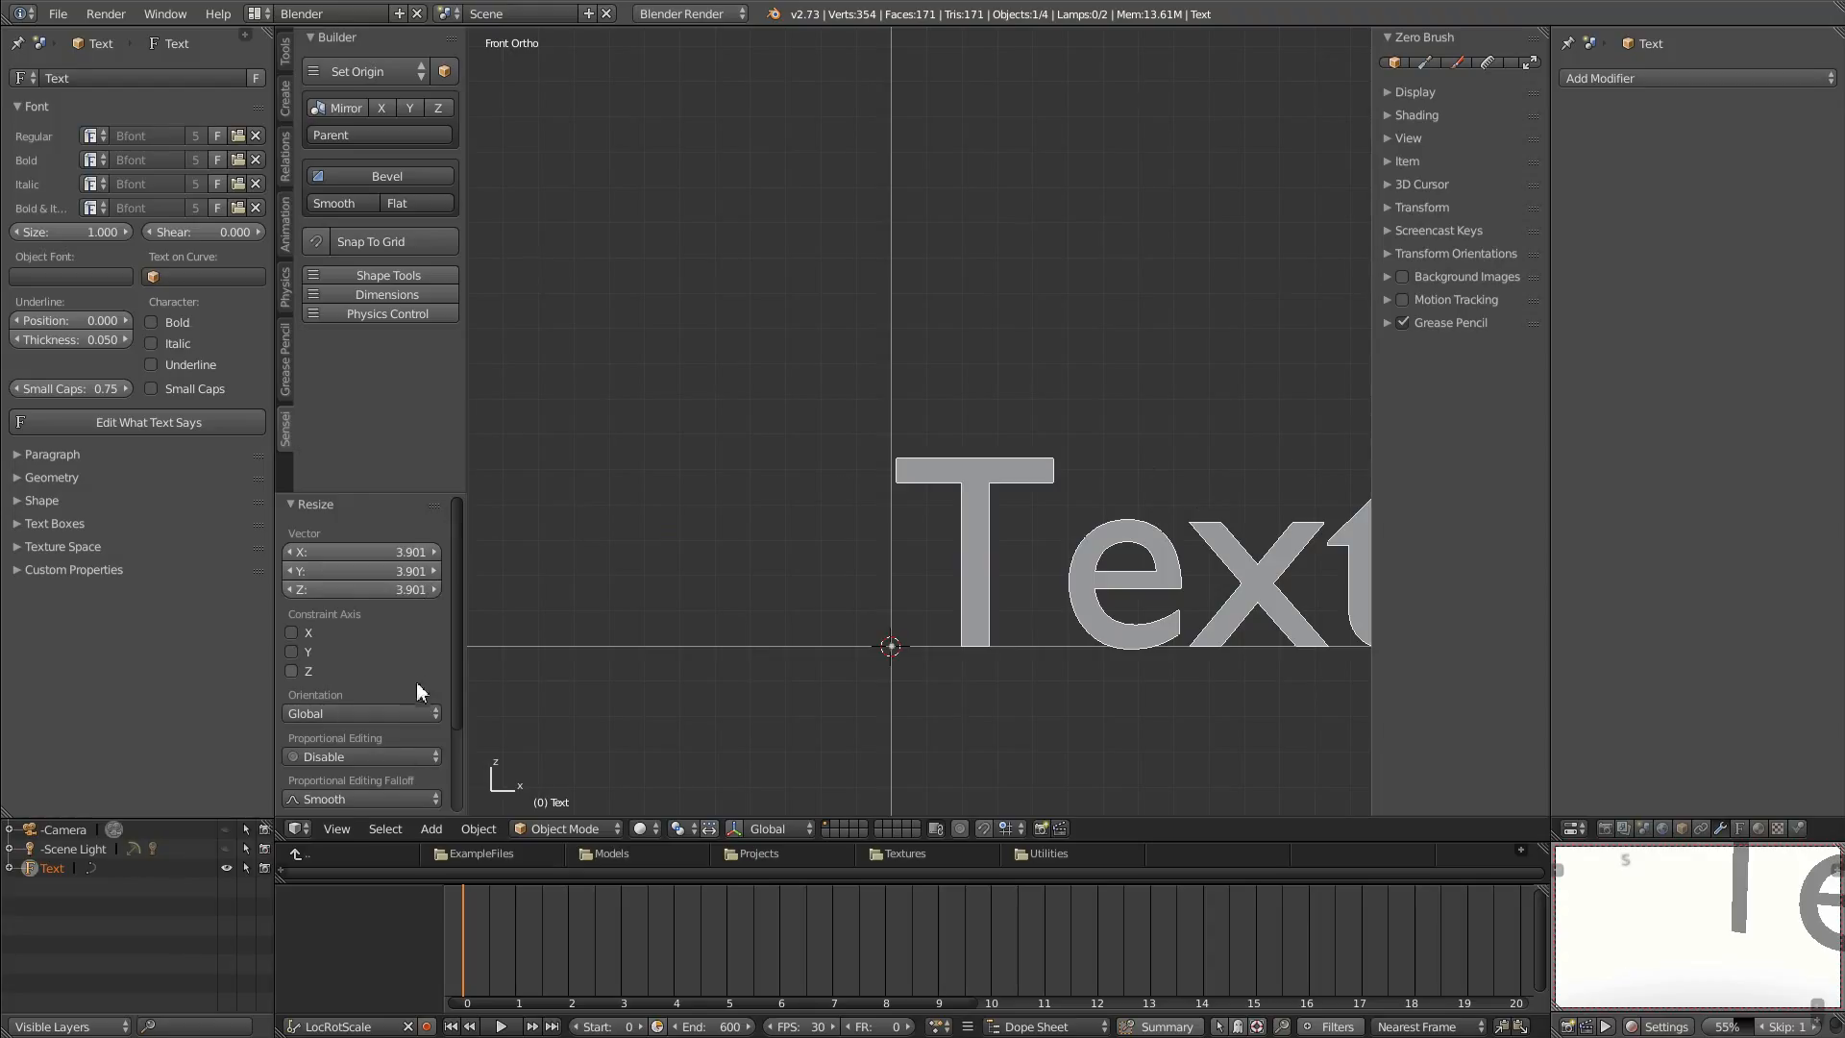
# Move the text by about -3.8 along the global X axis.
pyautogui.press('g')
pyautogui.click(418, 492)
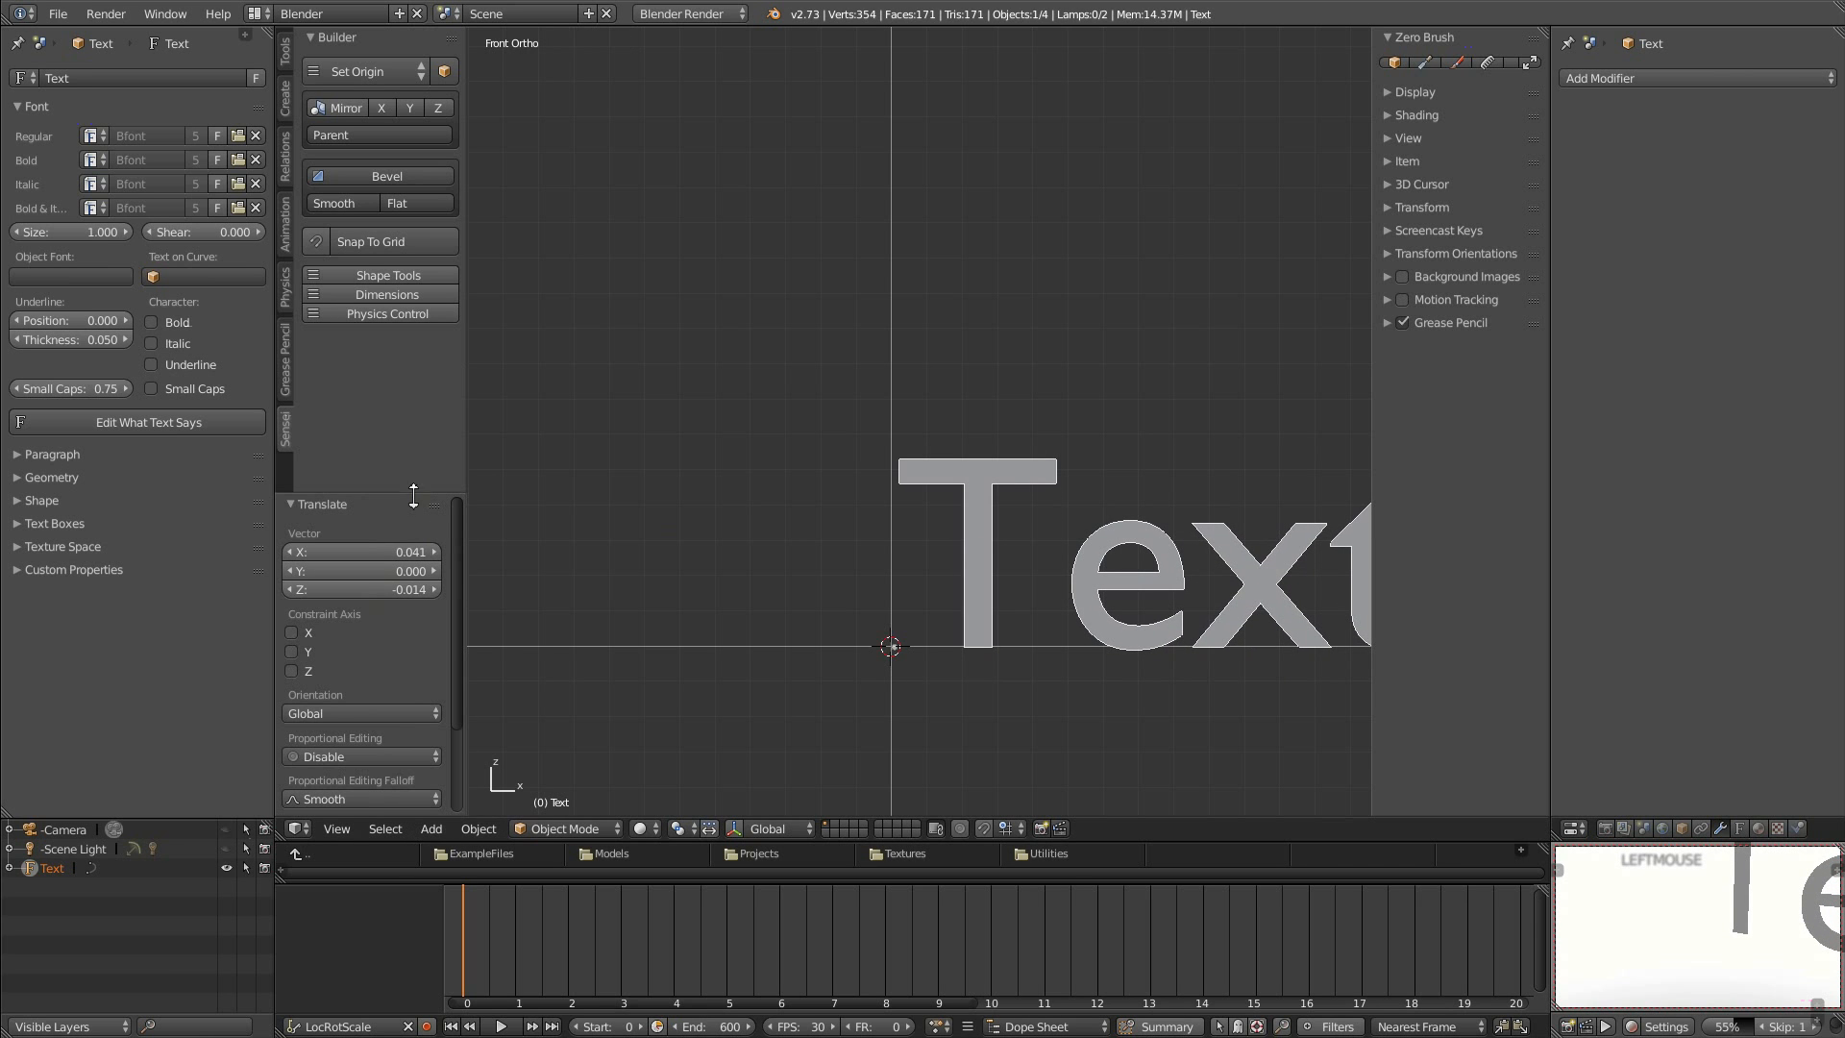
pyautogui.moveTo(1057, 538); pyautogui.dragTo(1142, 598, button='middle')
pyautogui.press('g')
pyautogui.press('x')
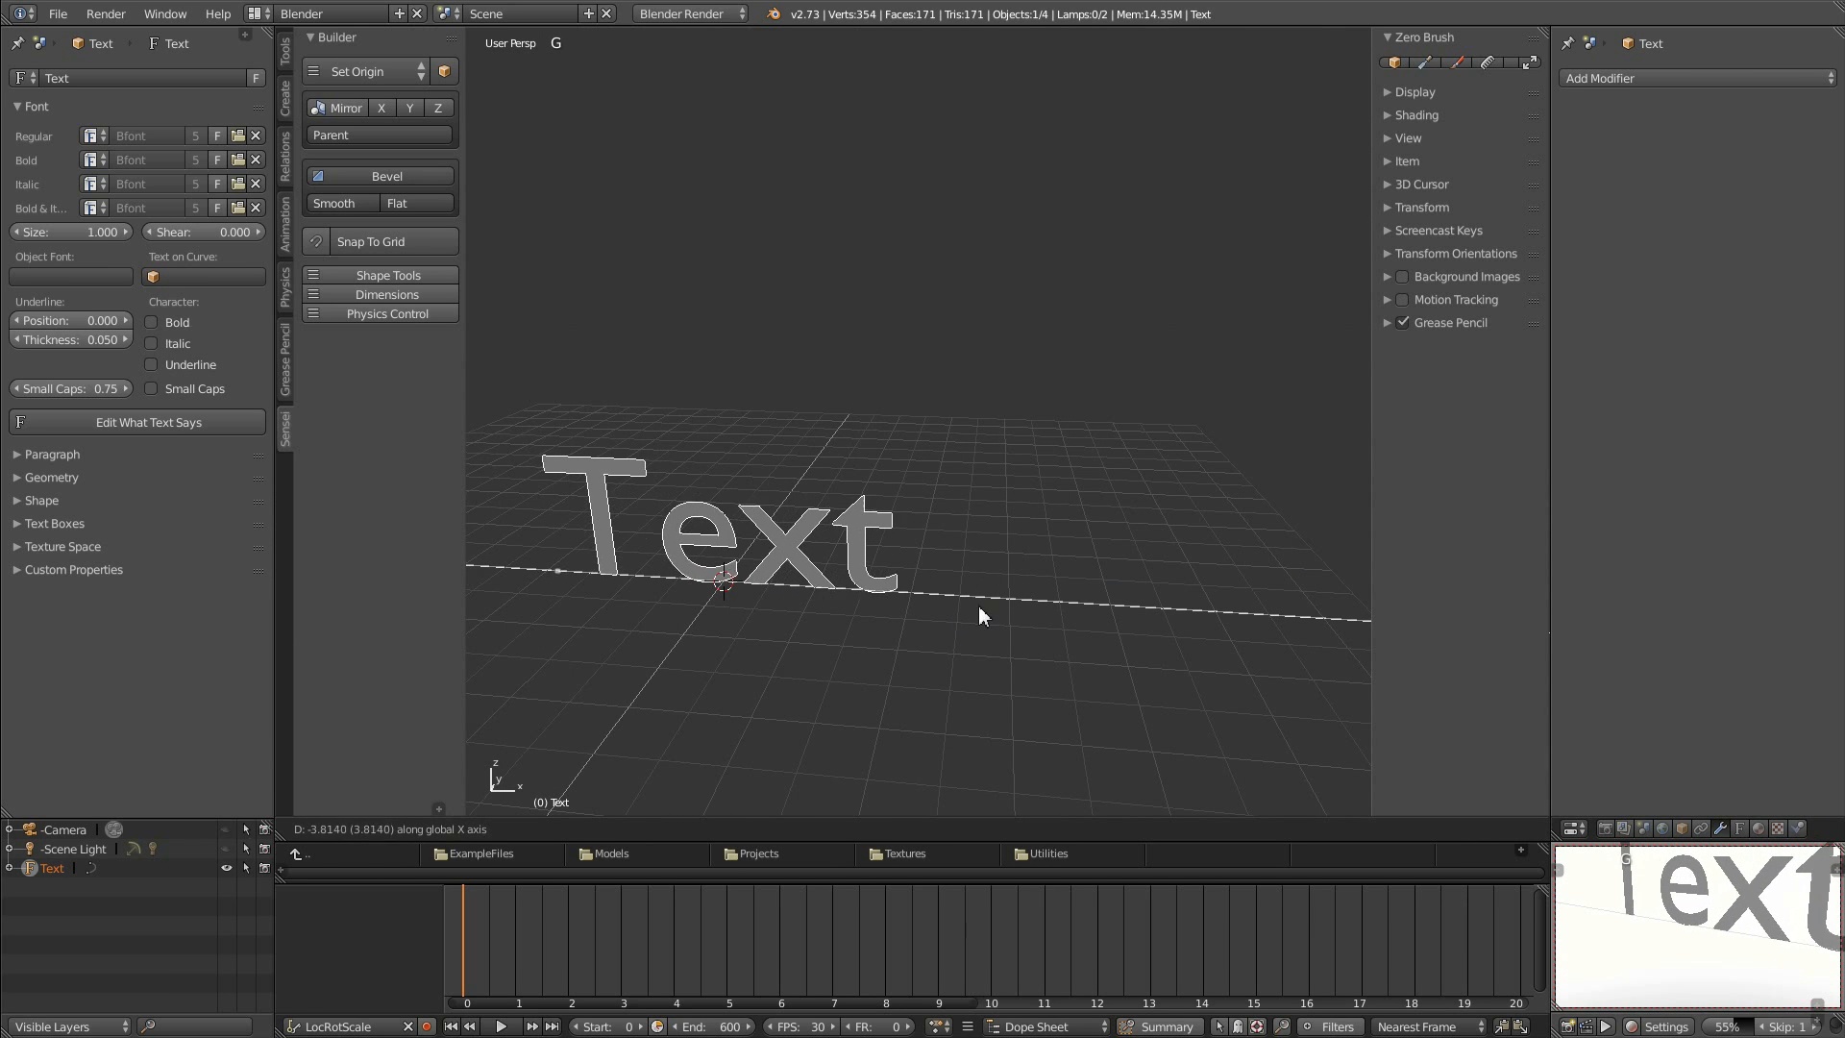
pyautogui.click(979, 609)
pyautogui.keyDown('shift'); pyautogui.moveTo(958, 596); pyautogui.dragTo(1103, 619, button='middle'); pyautogui.keyUp('shift')
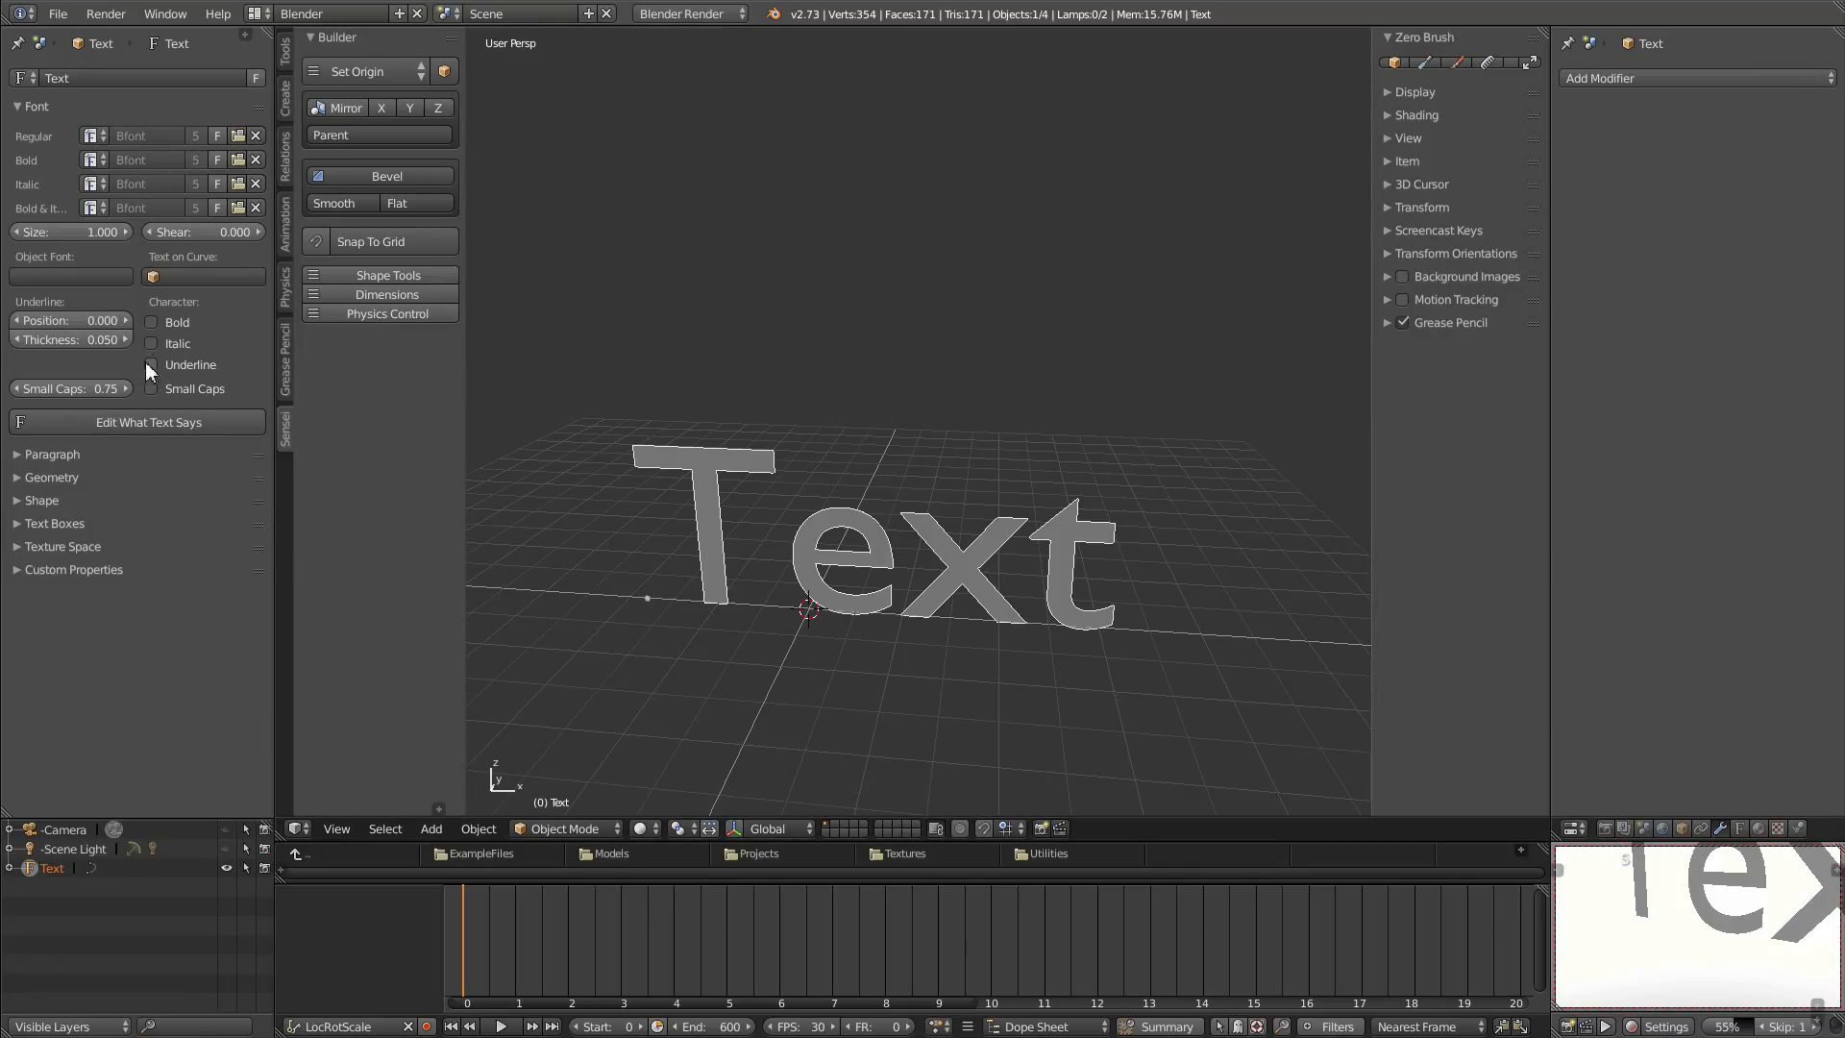
# Load cyberspace.otf from C:\Windows\Fonts as the text's regular font.
pyautogui.click(1740, 829)
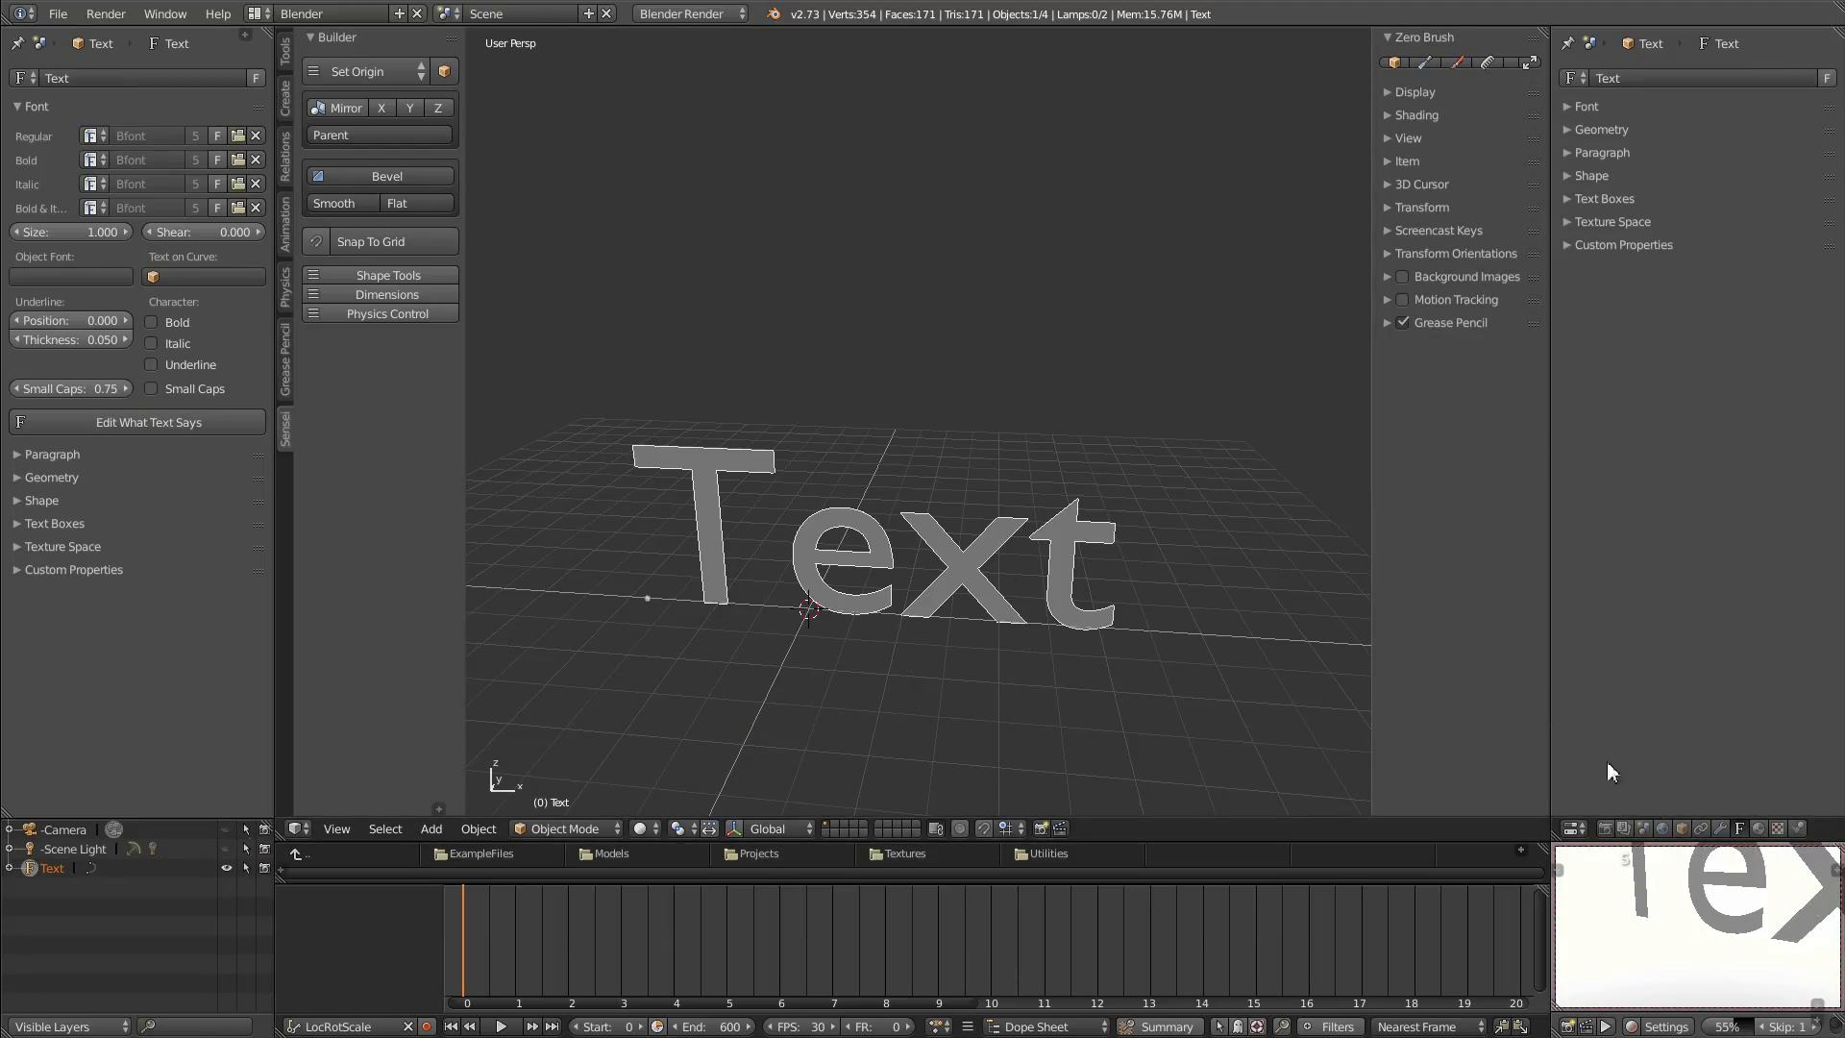
pyautogui.click(1721, 827)
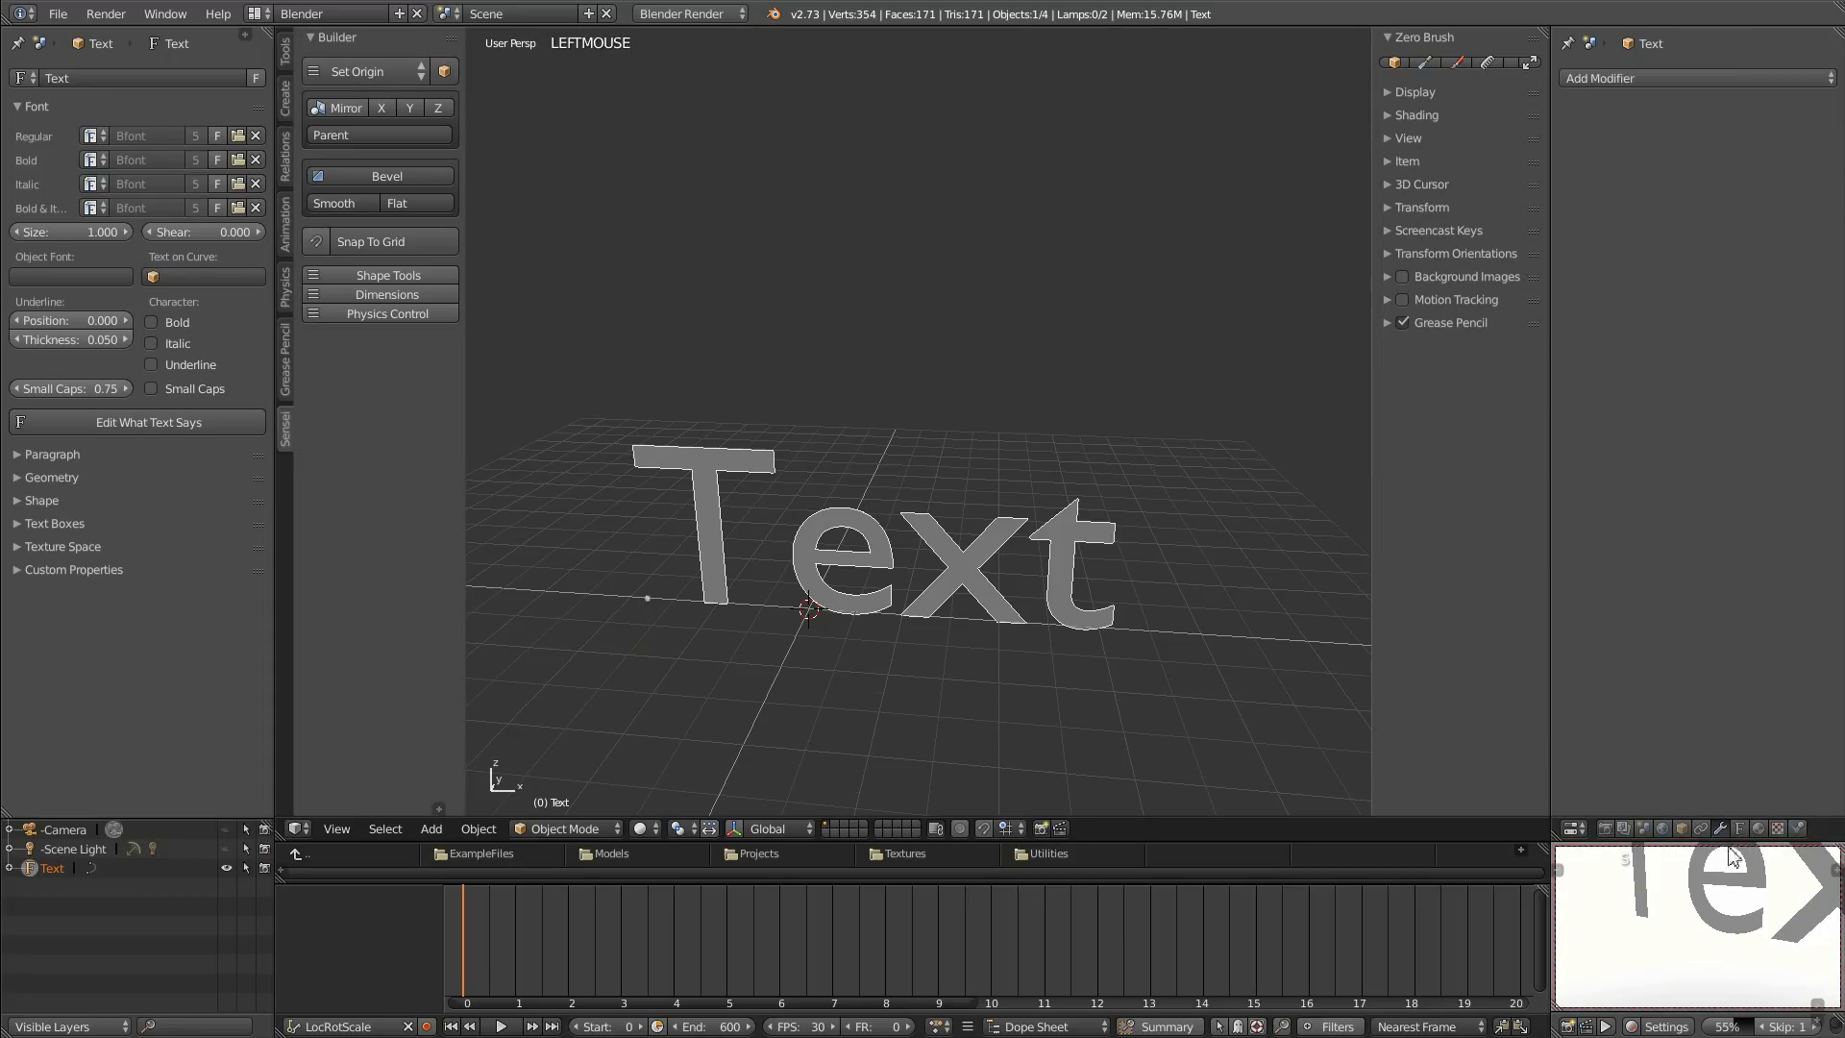
pyautogui.click(239, 137)
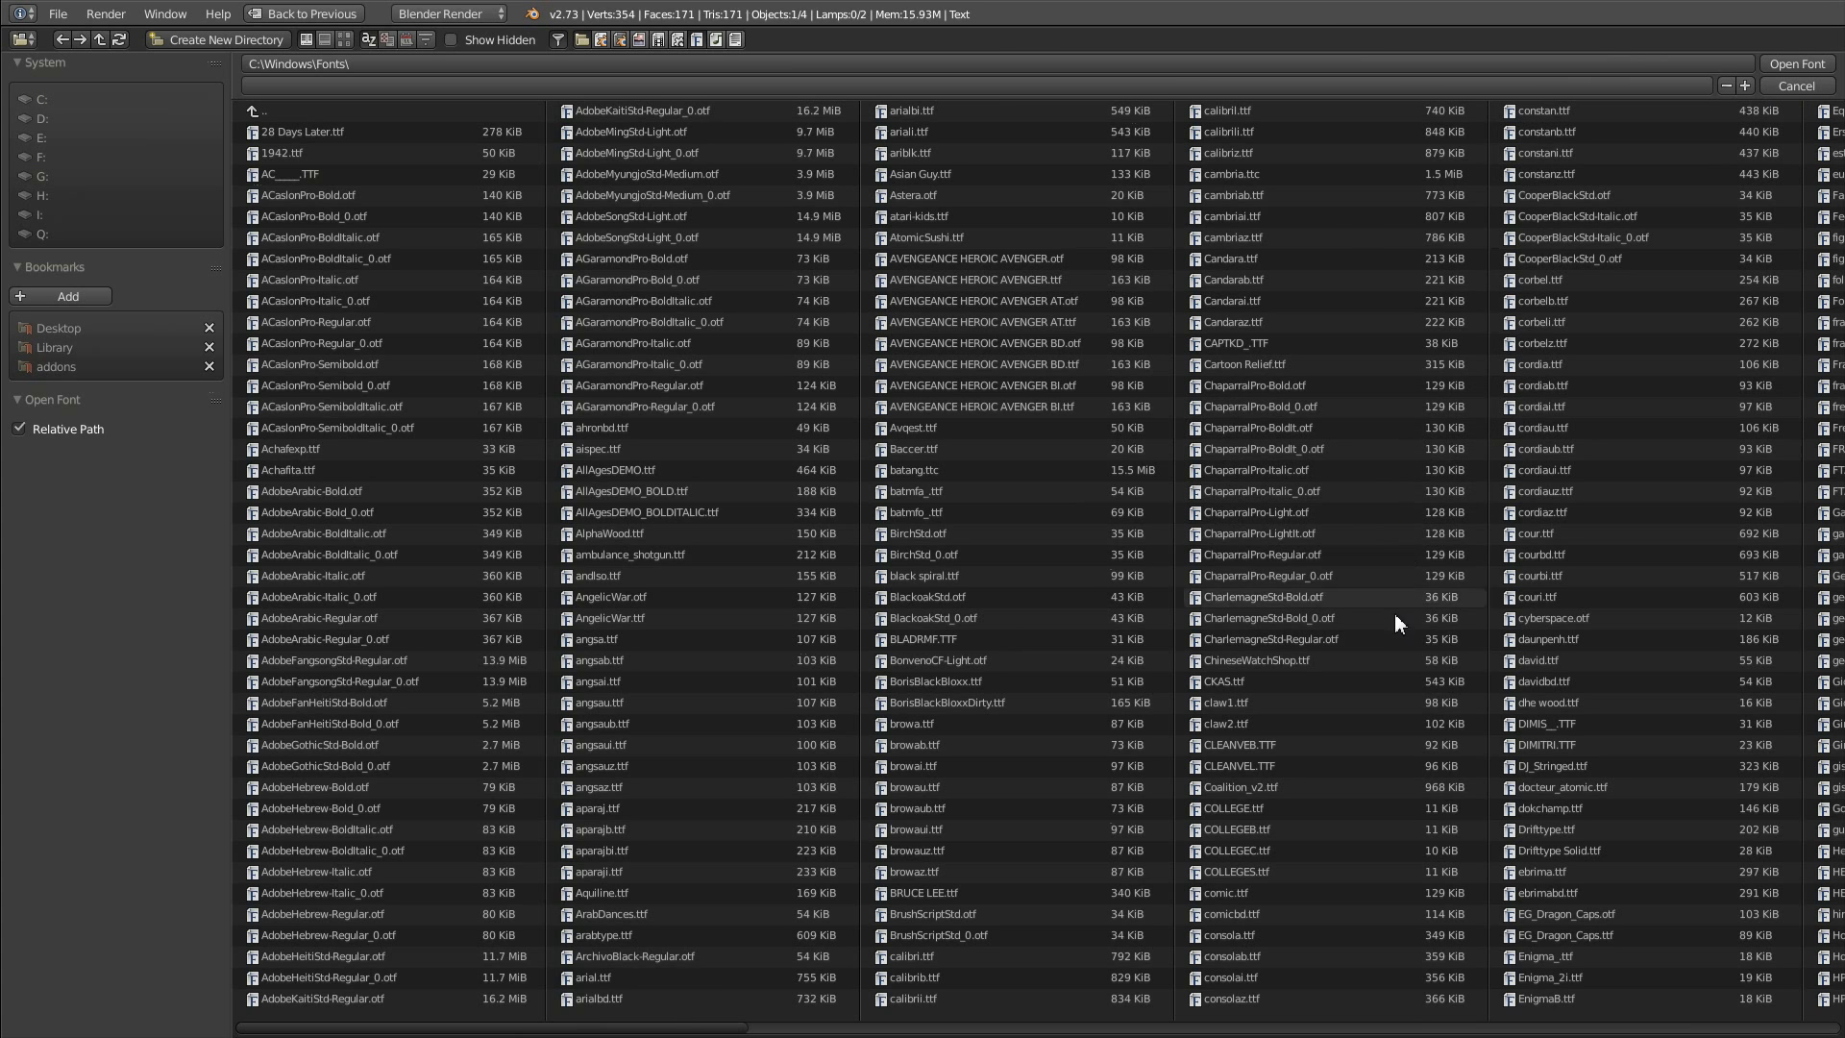
pyautogui.click(1551, 618)
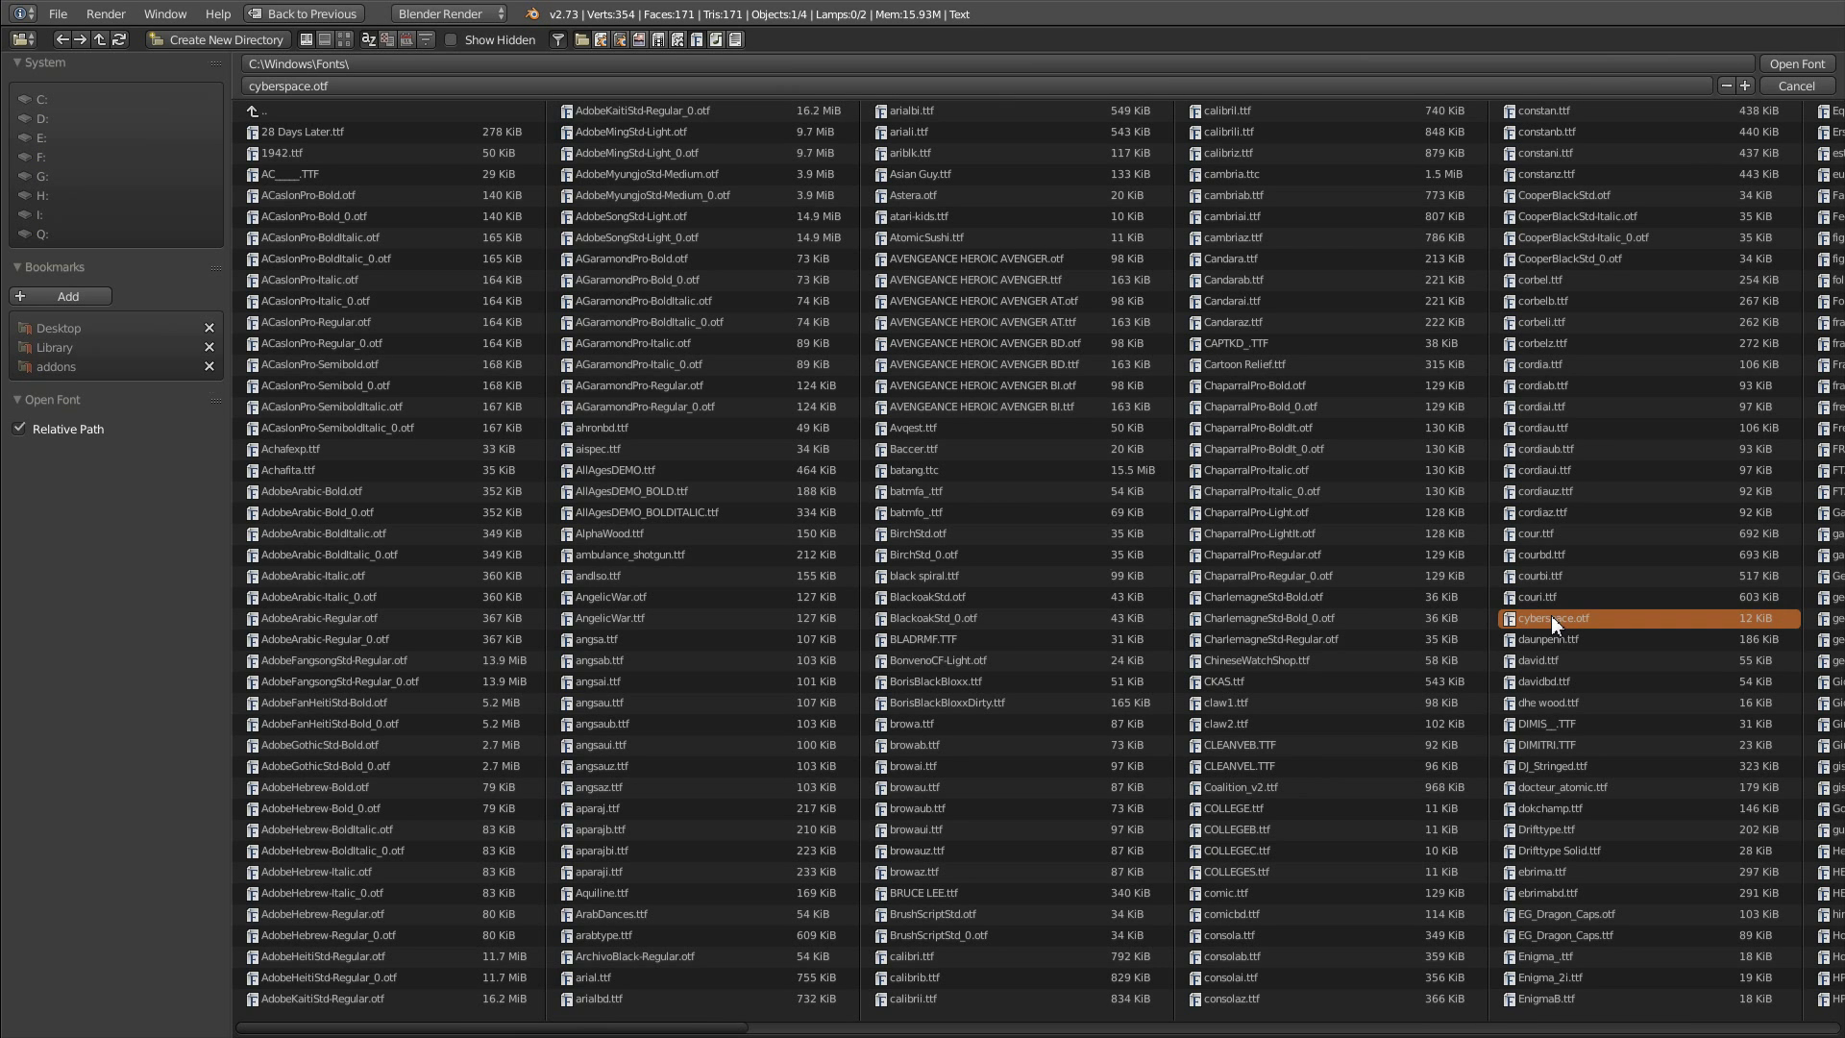
pyautogui.click(1798, 64)
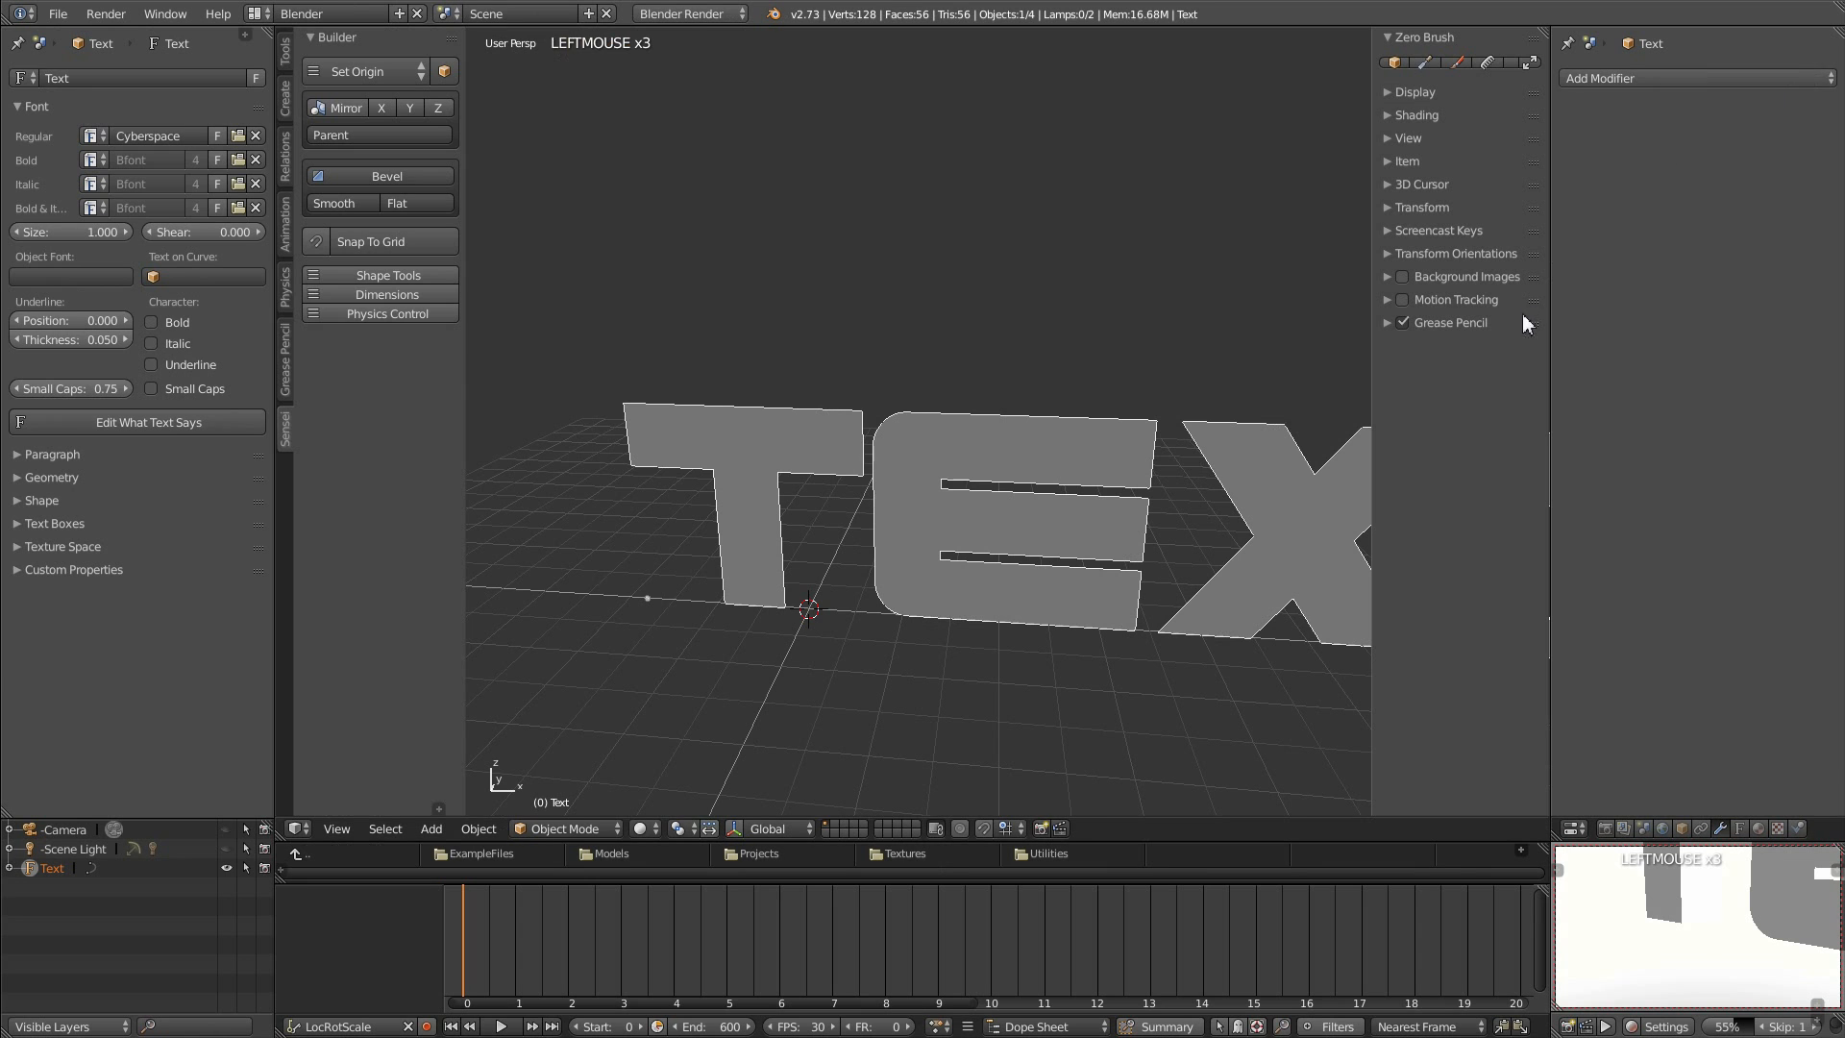
pyautogui.keyDown('shift'); pyautogui.moveTo(1215, 531); pyautogui.dragTo(1063, 565, button='middle'); pyautogui.keyUp('shift')
pyautogui.scroll(-3, 1025, 550)
pyautogui.scroll(3, 1046, 670)
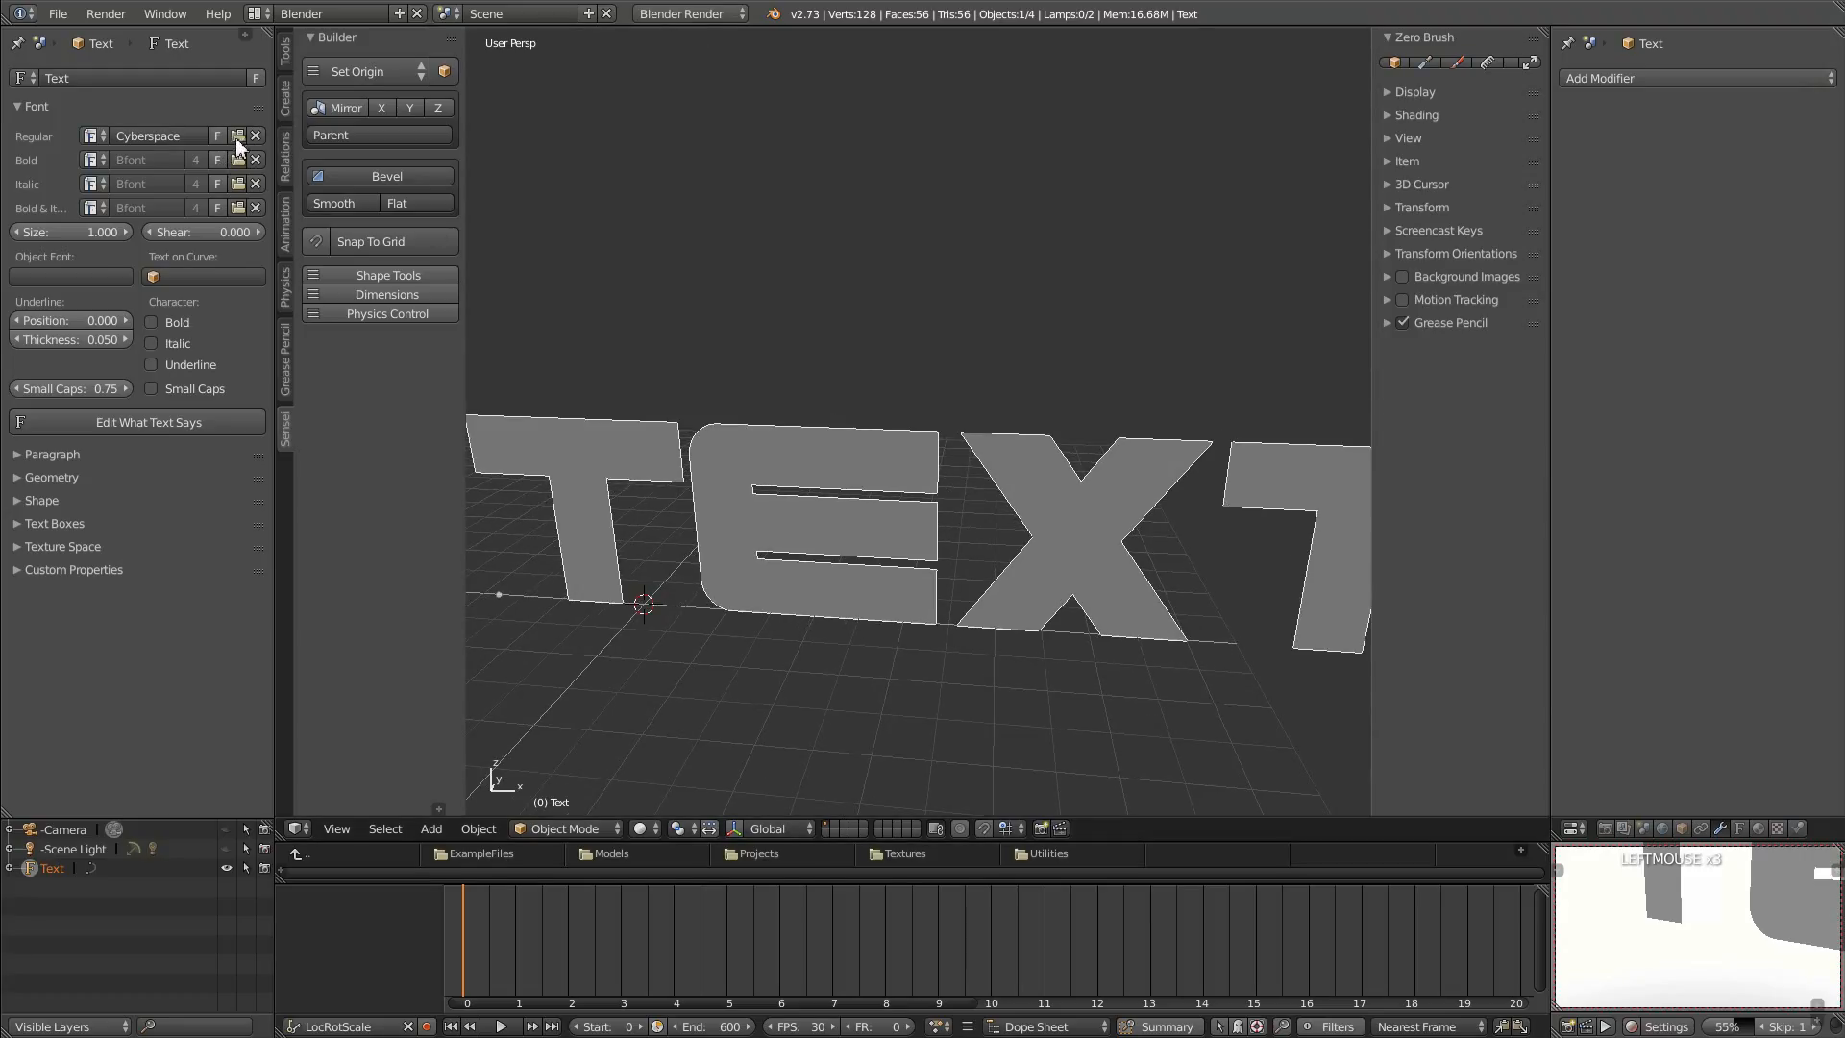
# Examine the default Fonts folder path in the file preferences and how the regular font's file browser uses it.
pyautogui.click(309, 827)
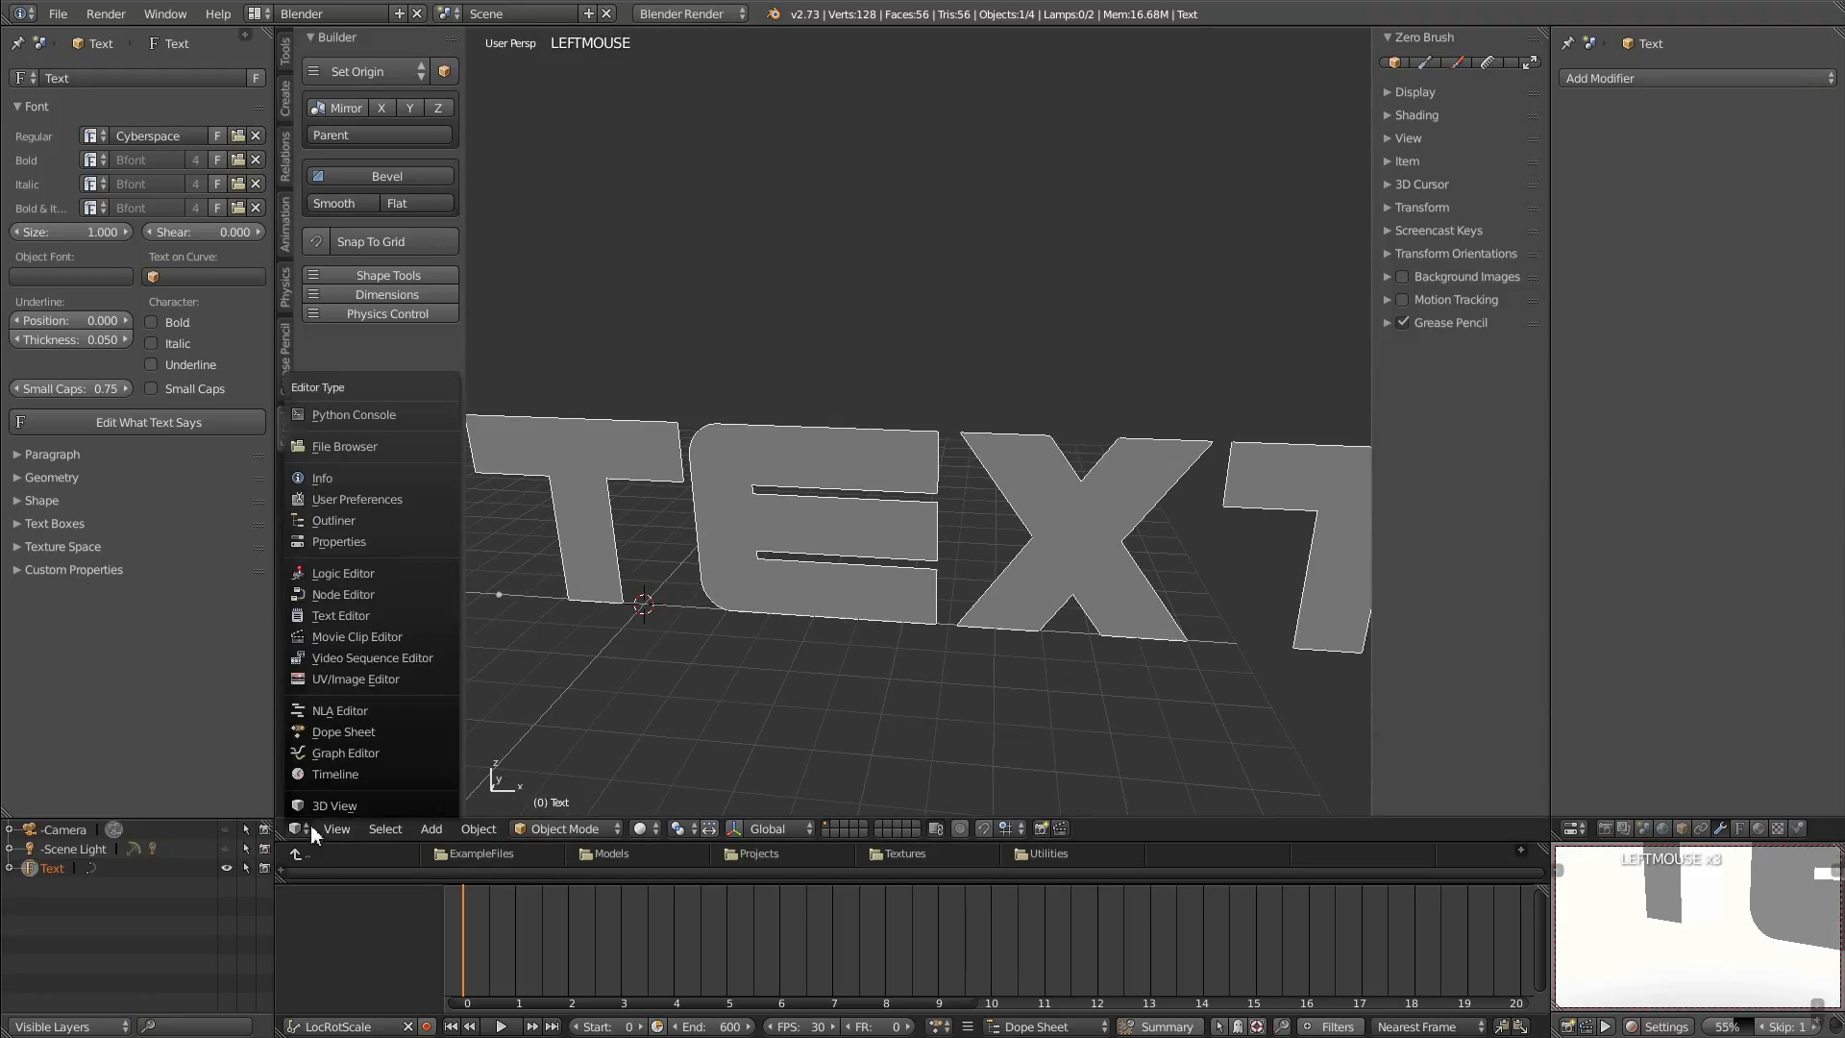
pyautogui.click(356, 499)
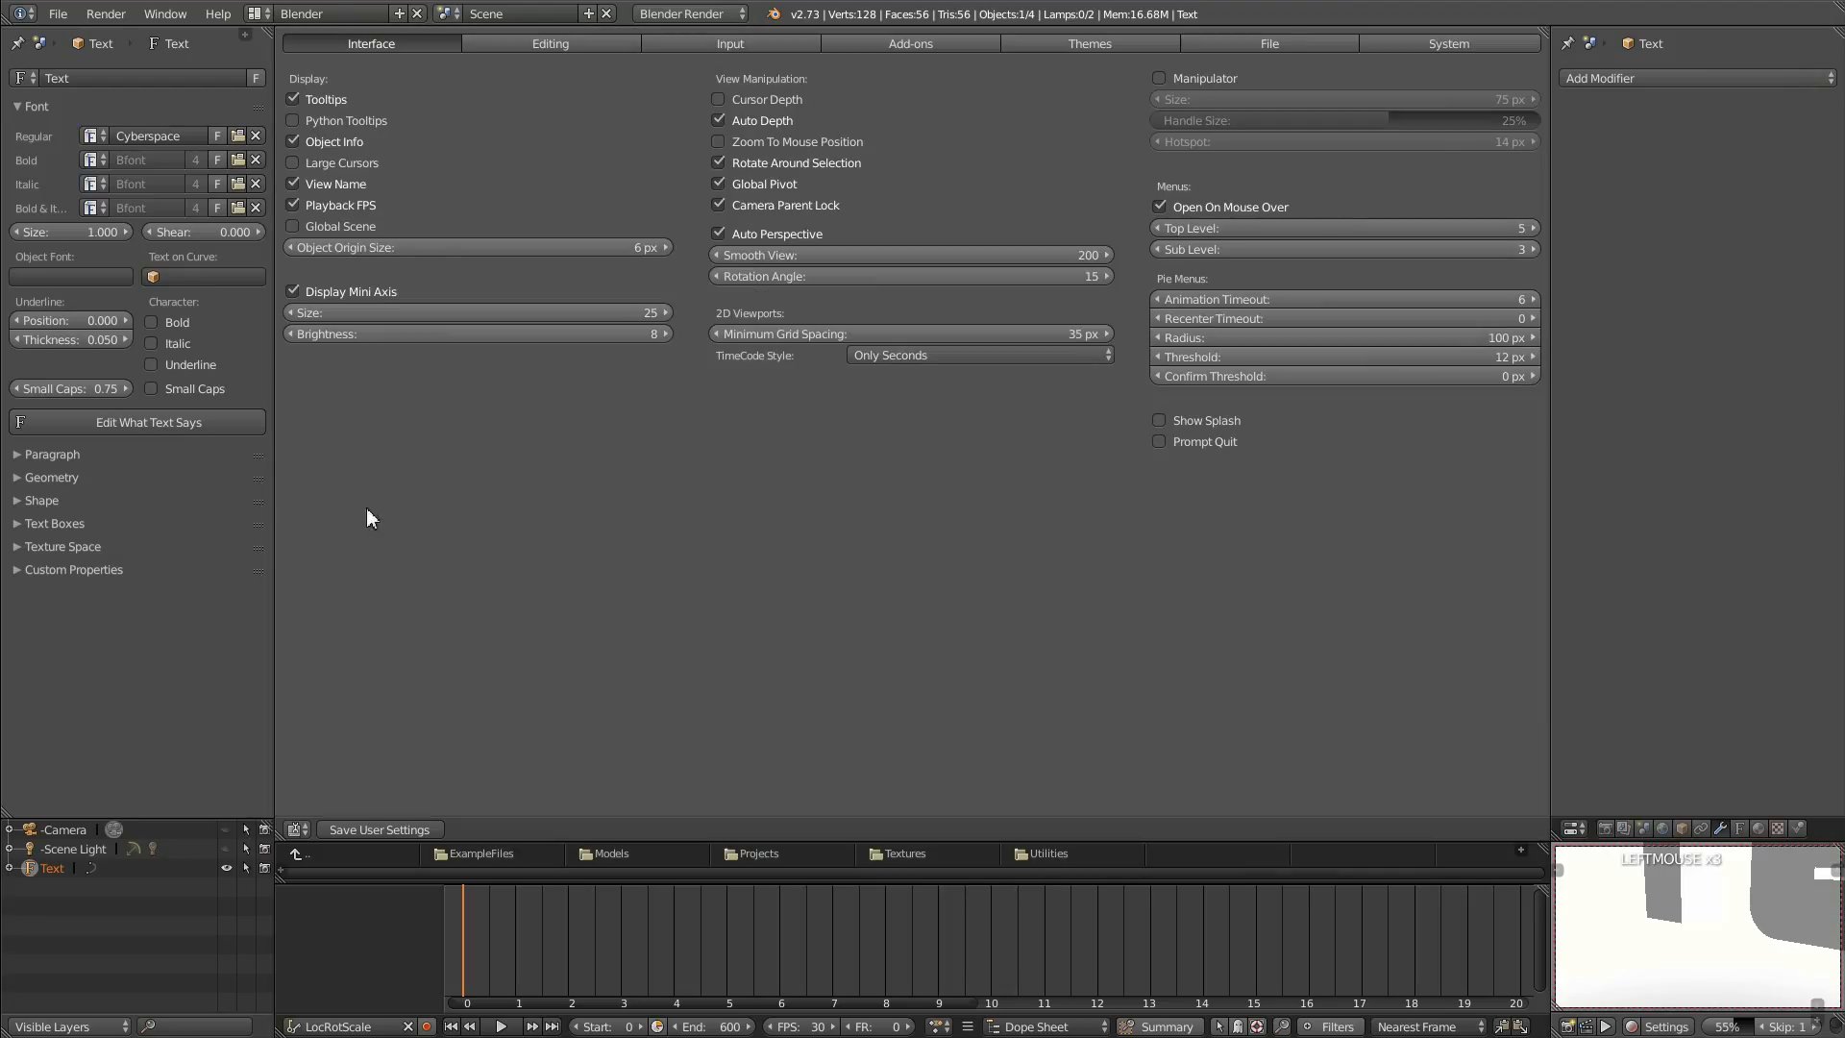
pyautogui.click(1254, 43)
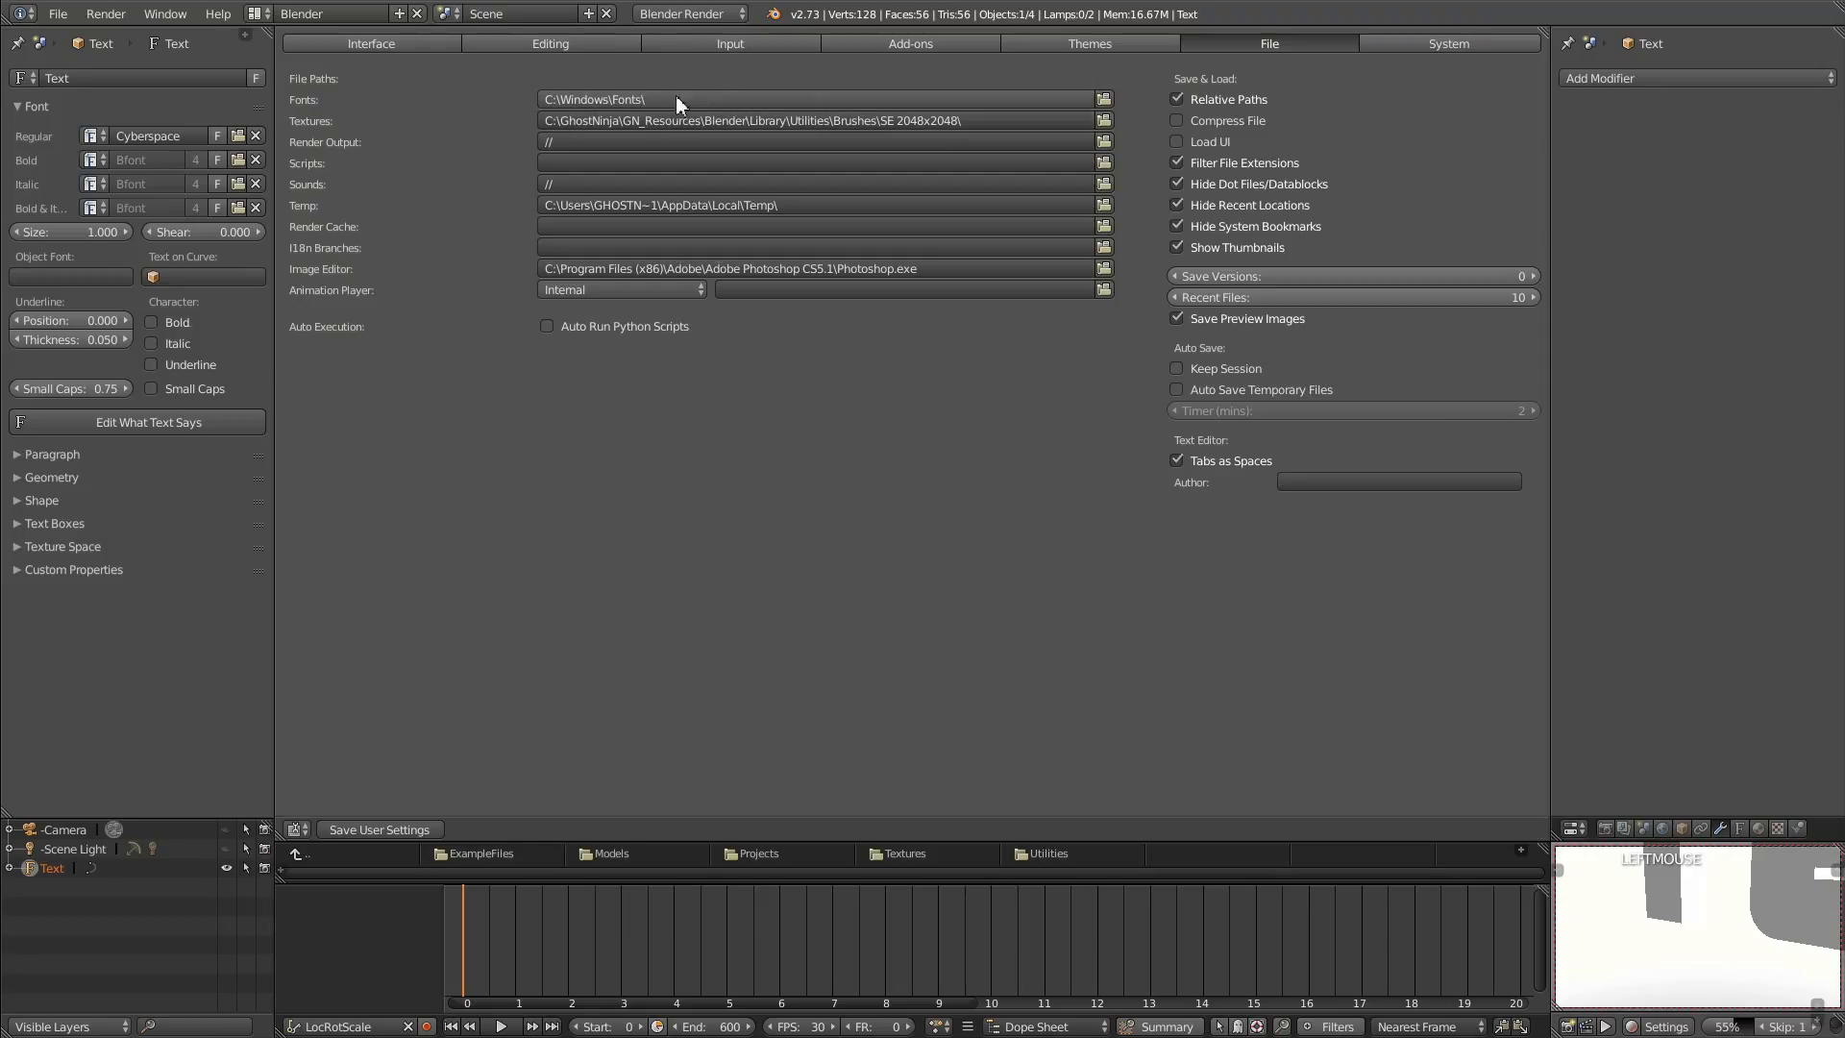
pyautogui.click(1104, 99)
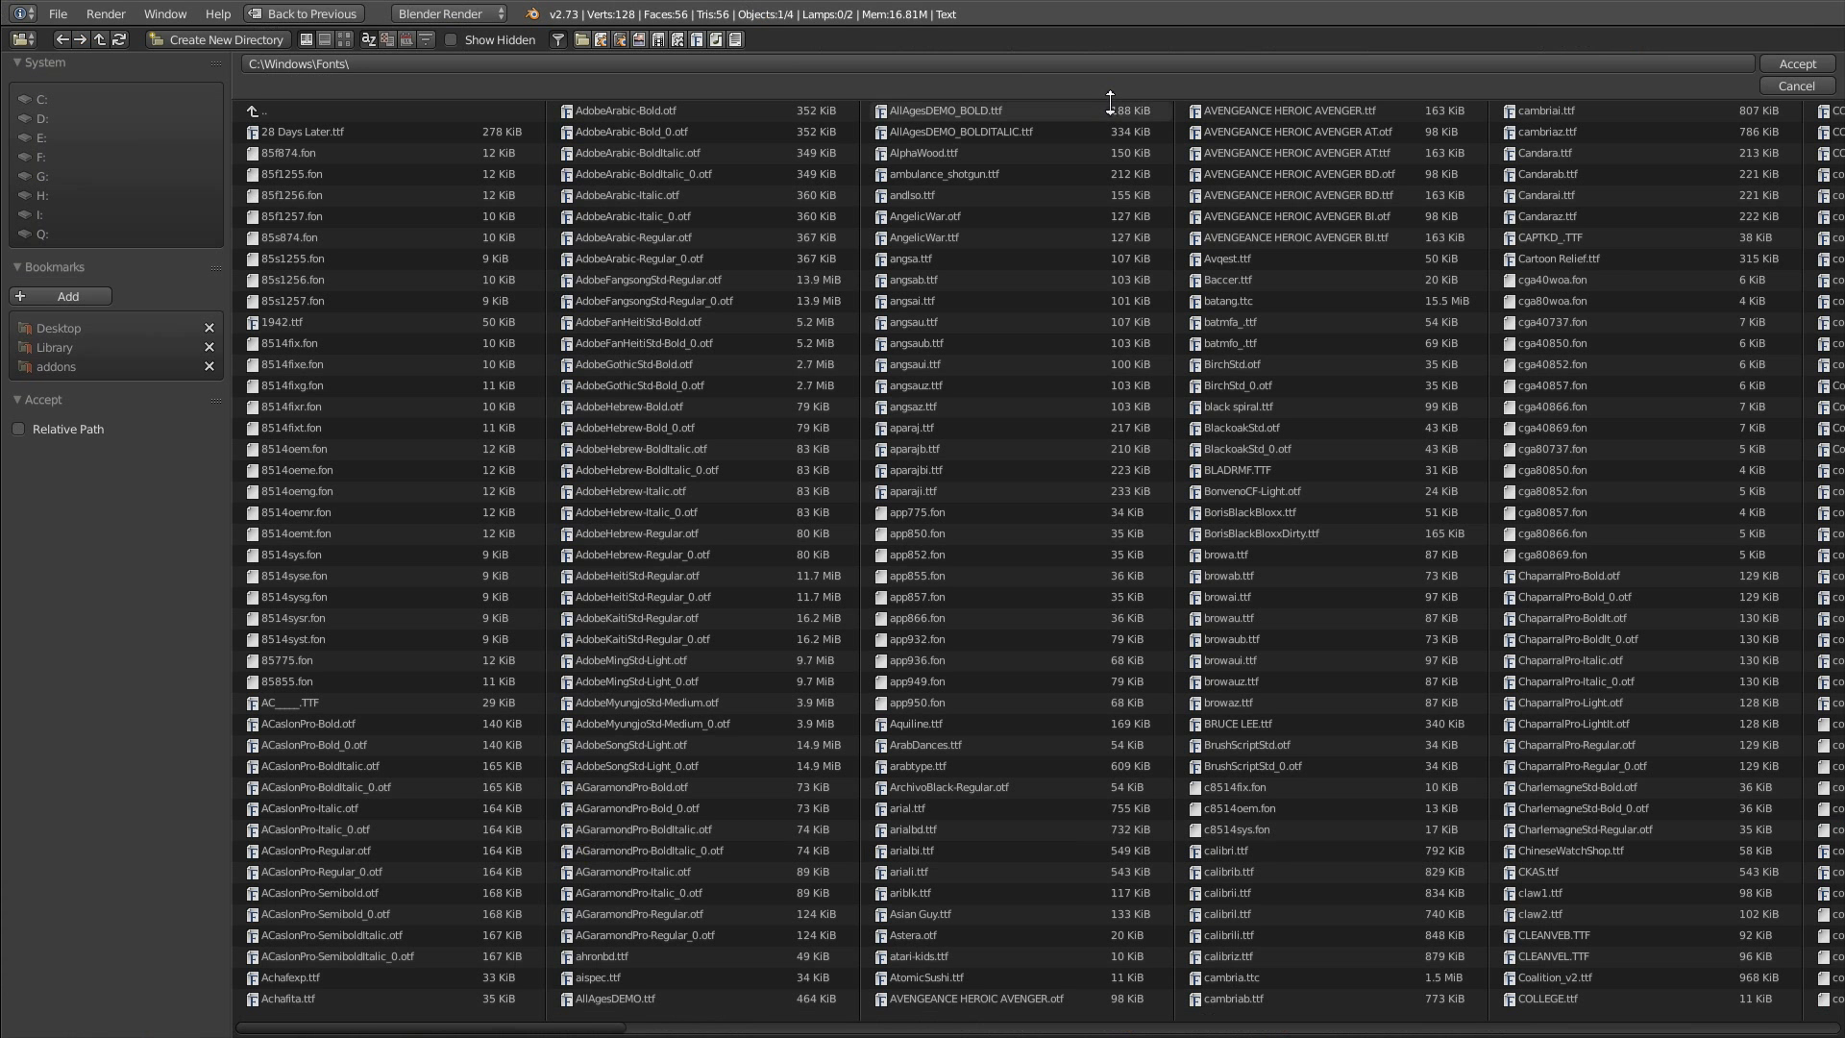
pyautogui.click(1819, 90)
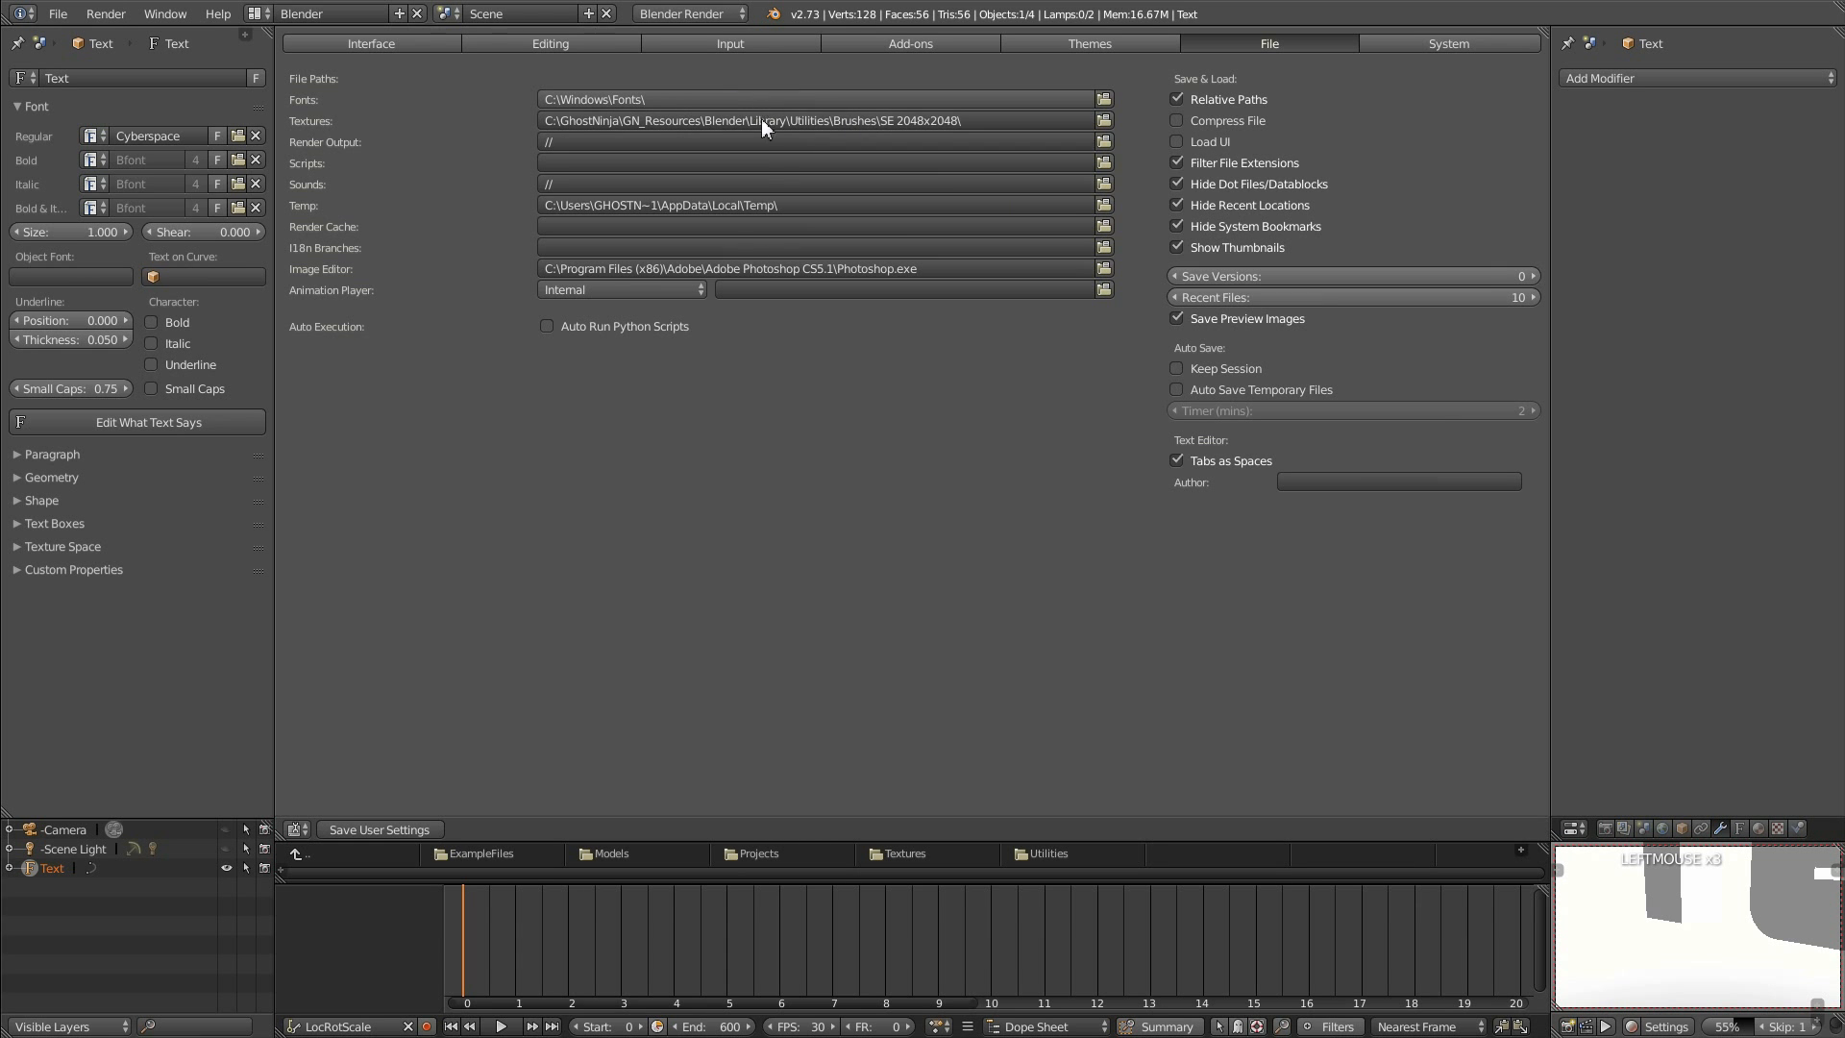
pyautogui.click(431, 48)
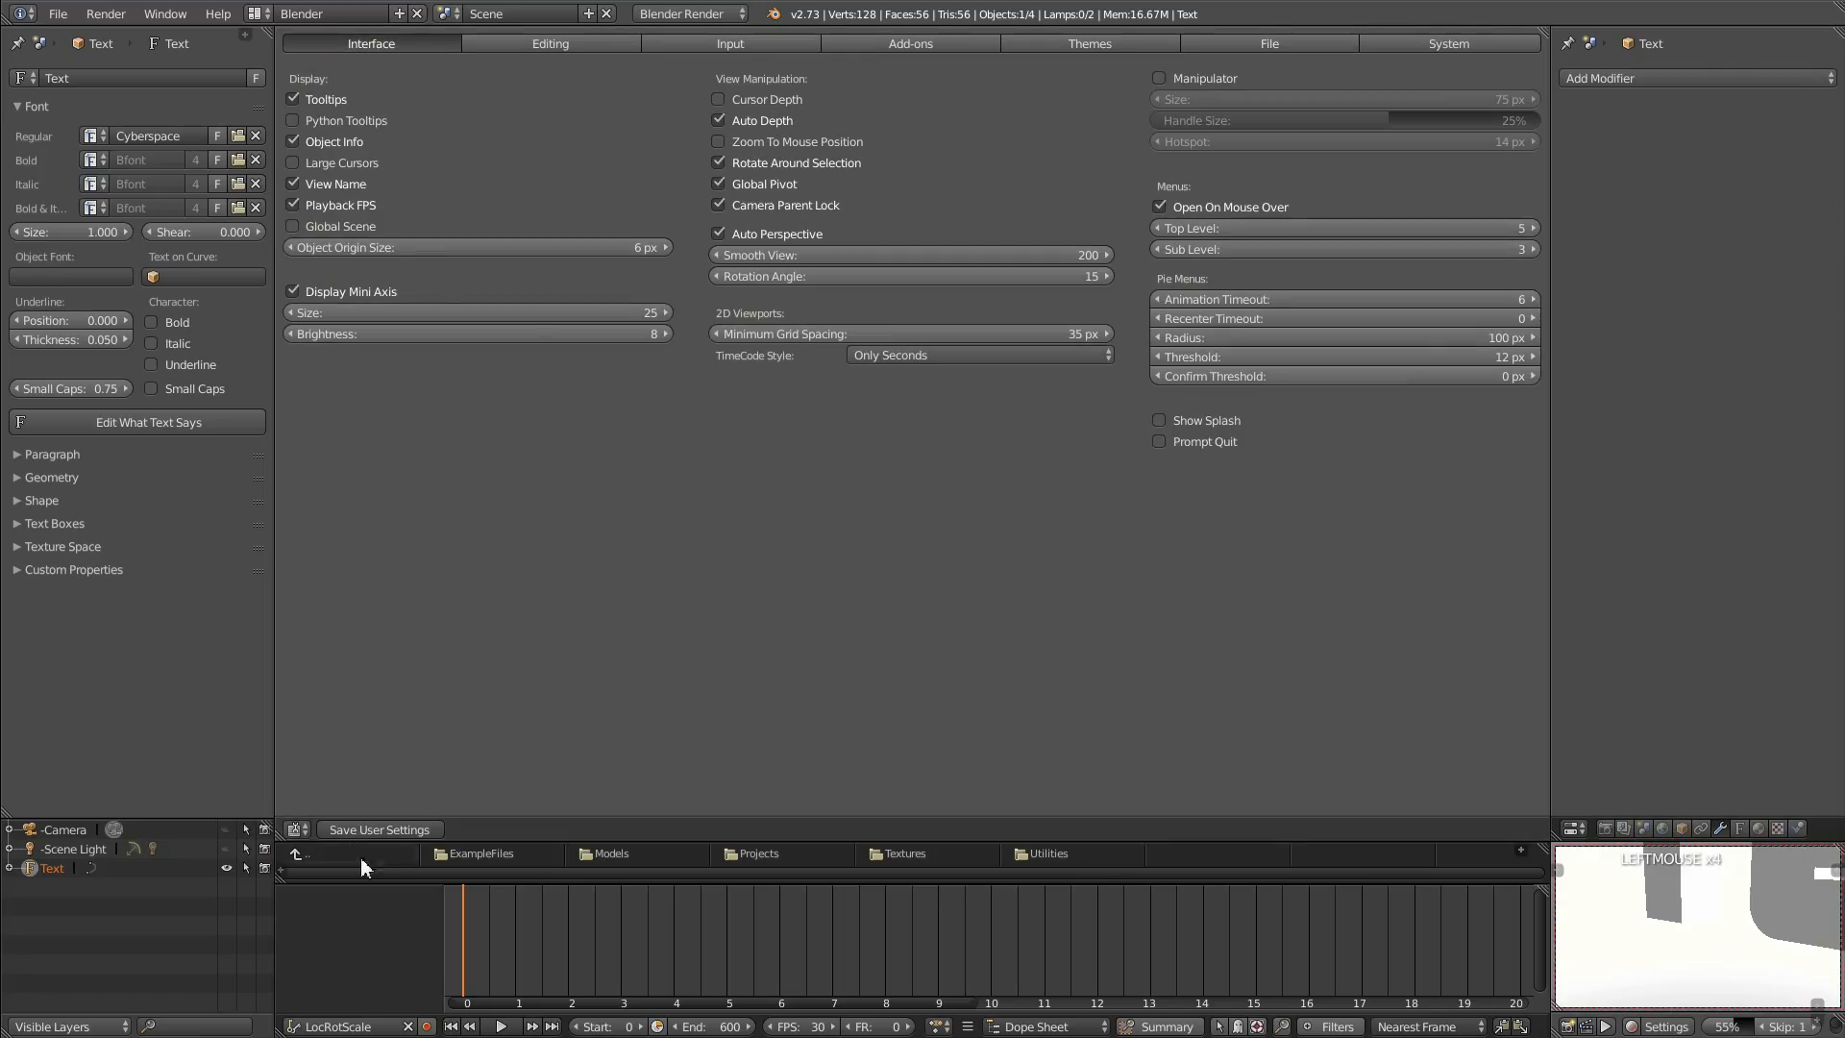
pyautogui.click(297, 829)
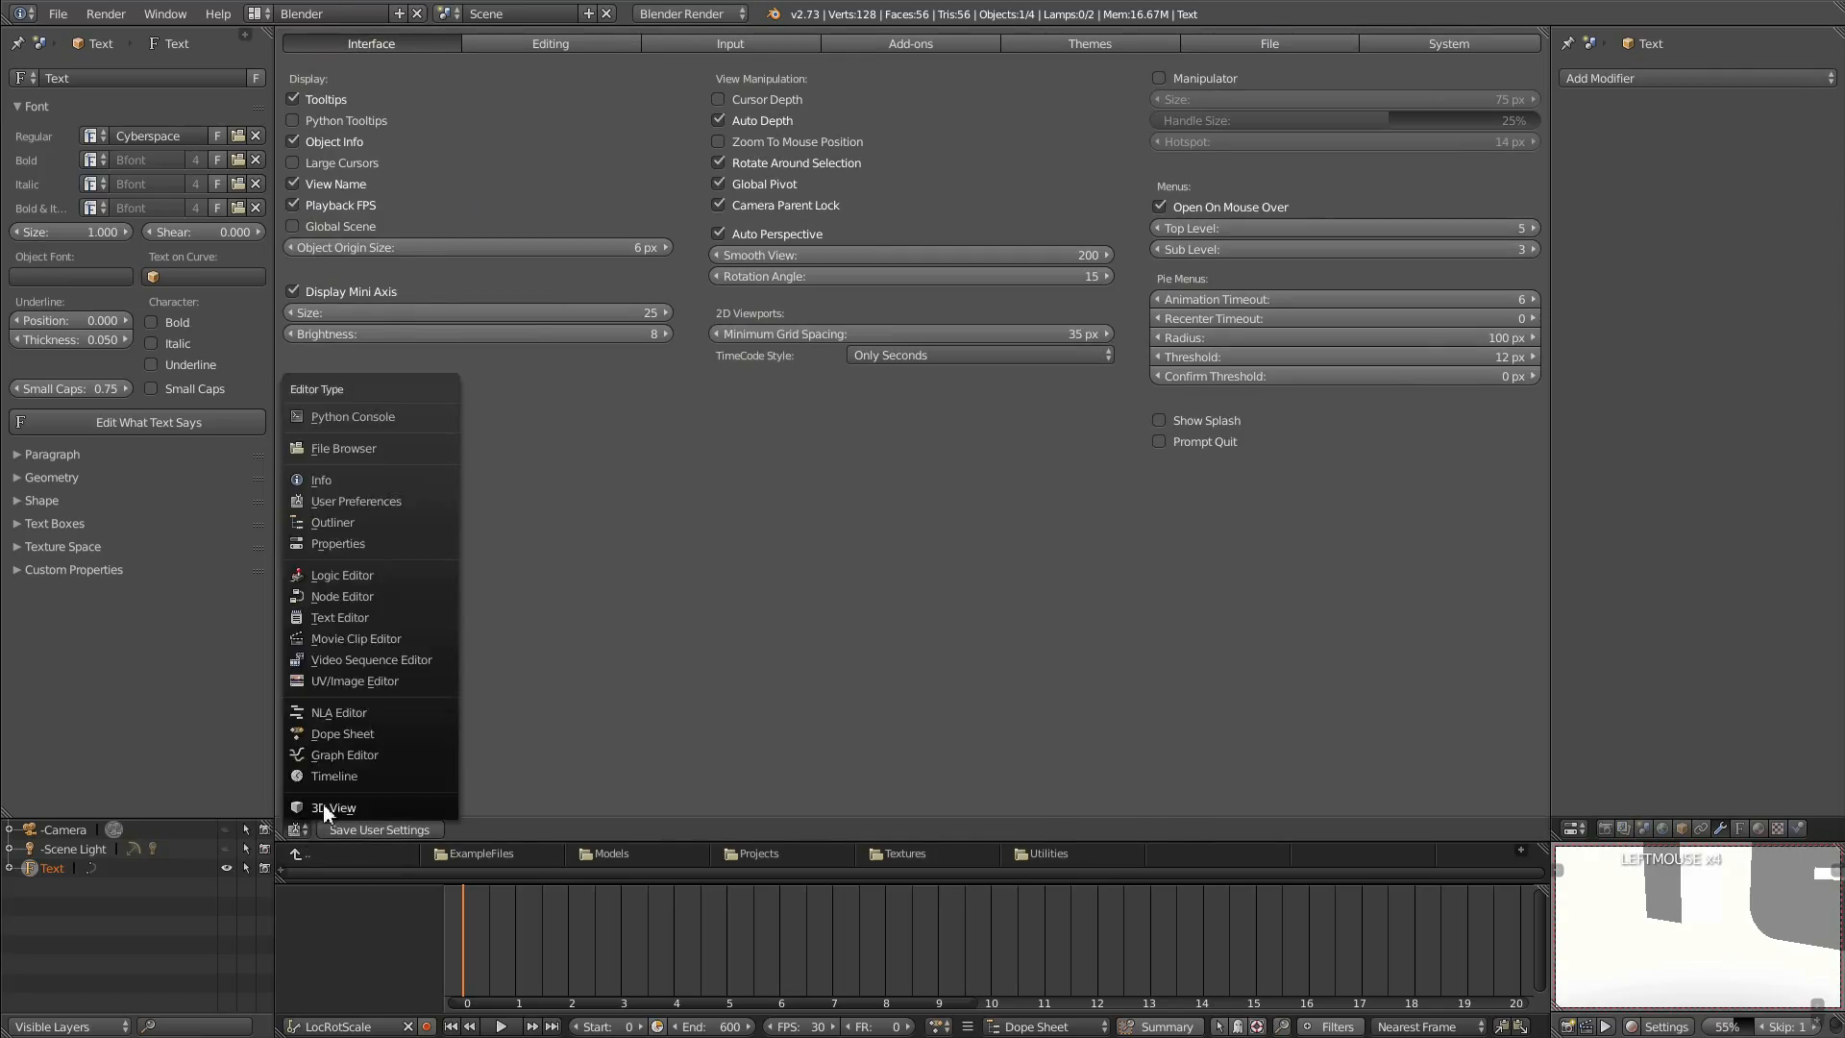
pyautogui.click(321, 806)
pyautogui.click(237, 135)
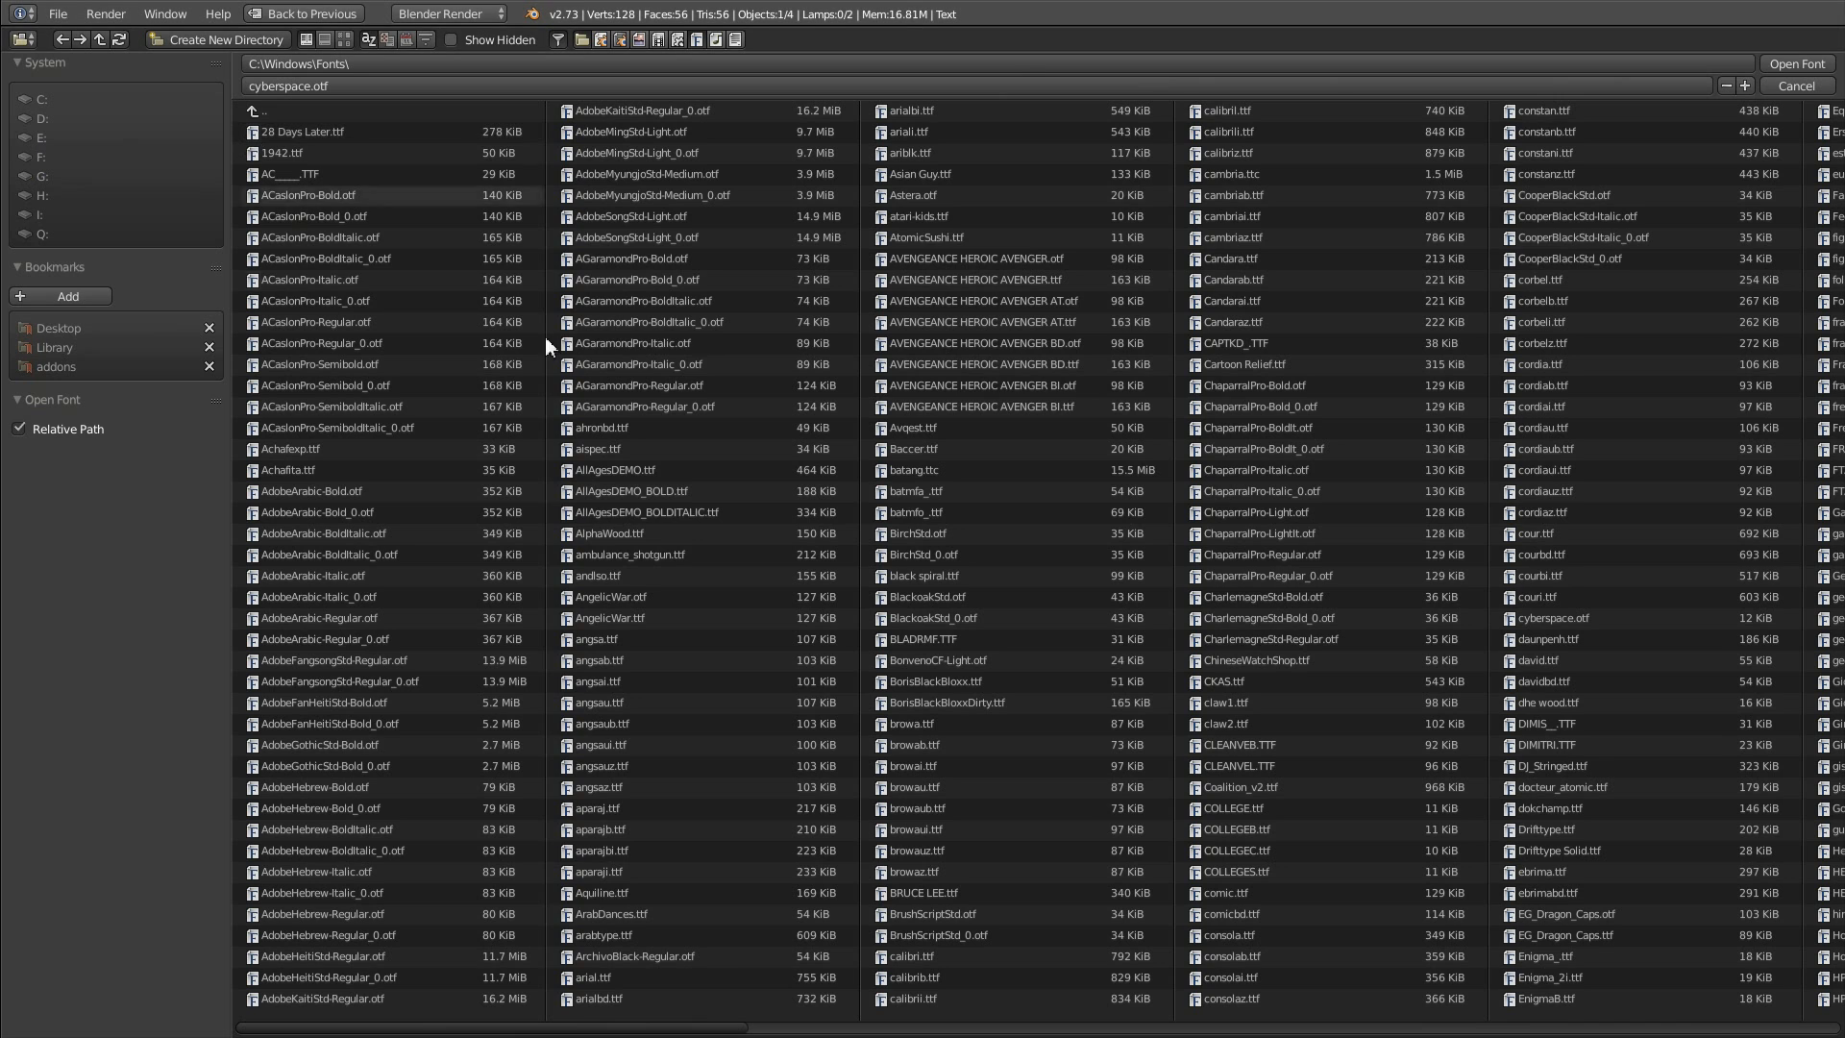
pyautogui.click(1795, 64)
# Give the text an extrusion of about 0.133 and a bevel depth of about 0.018 in its geometry settings.
pyautogui.moveTo(1059, 473); pyautogui.dragTo(855, 394, button='middle')
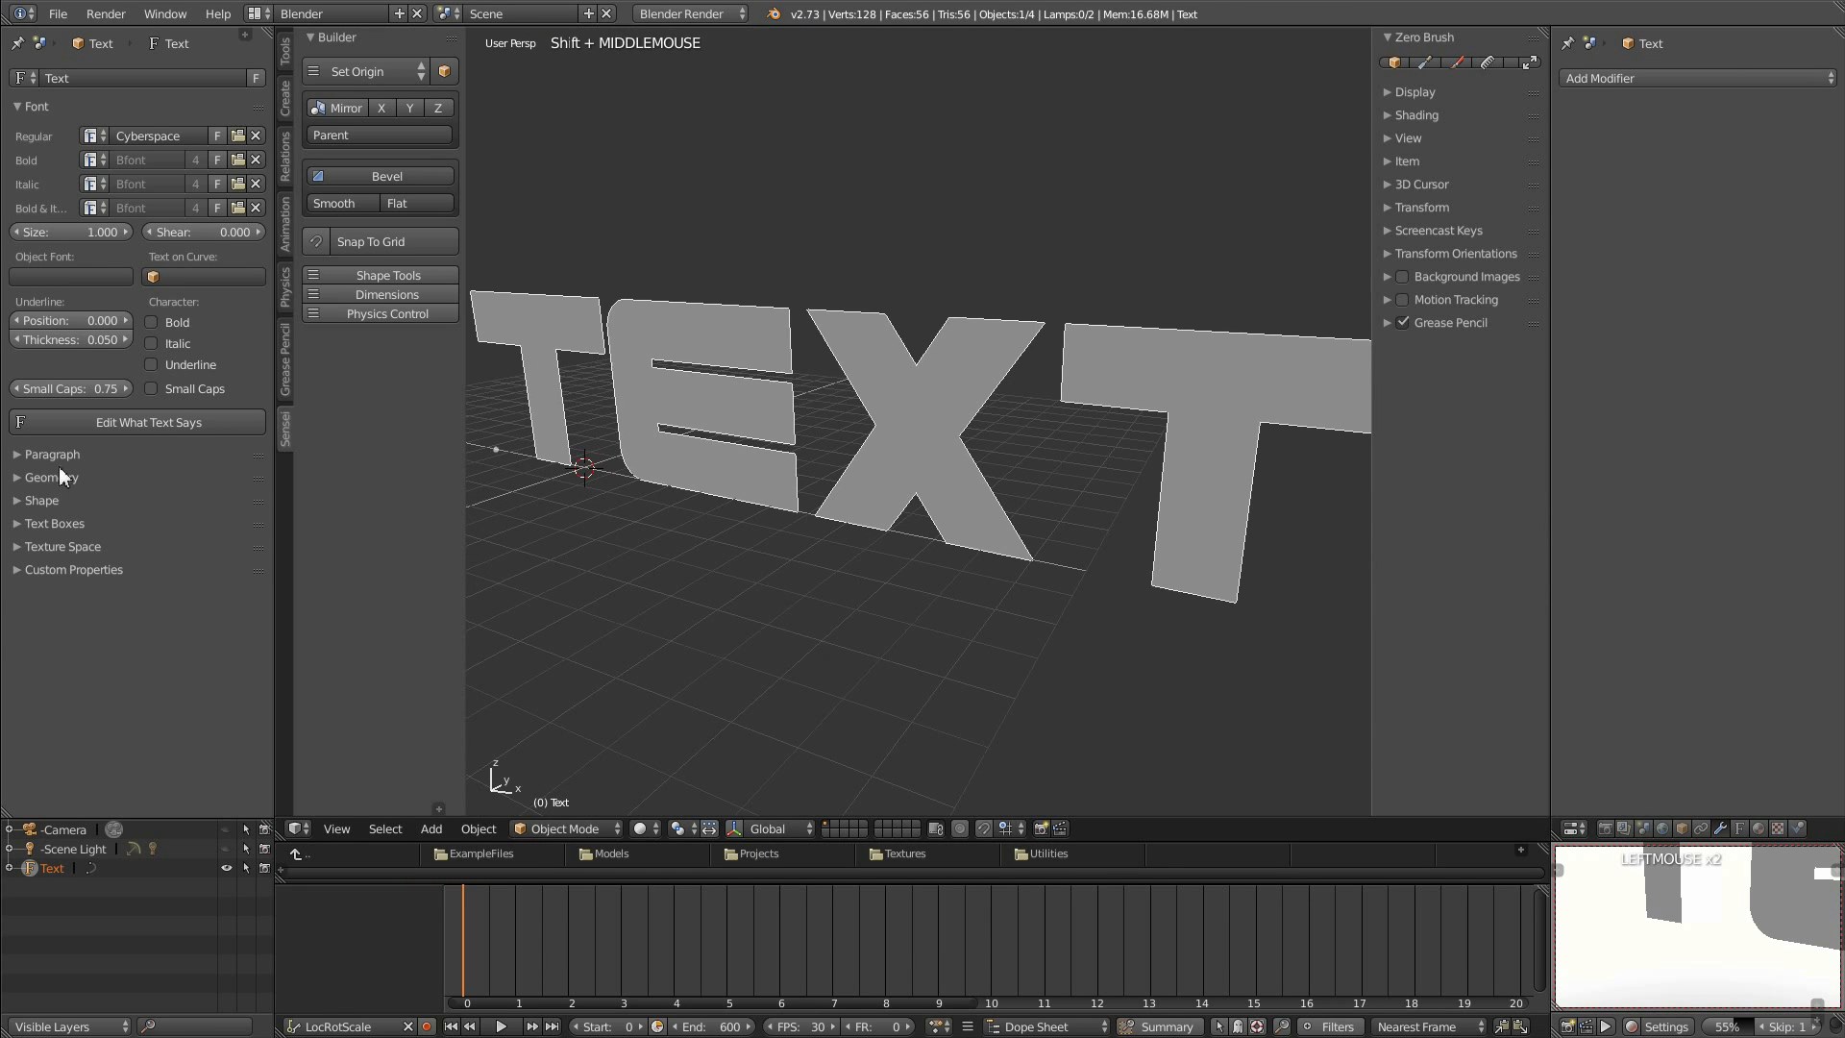
pyautogui.click(27, 483)
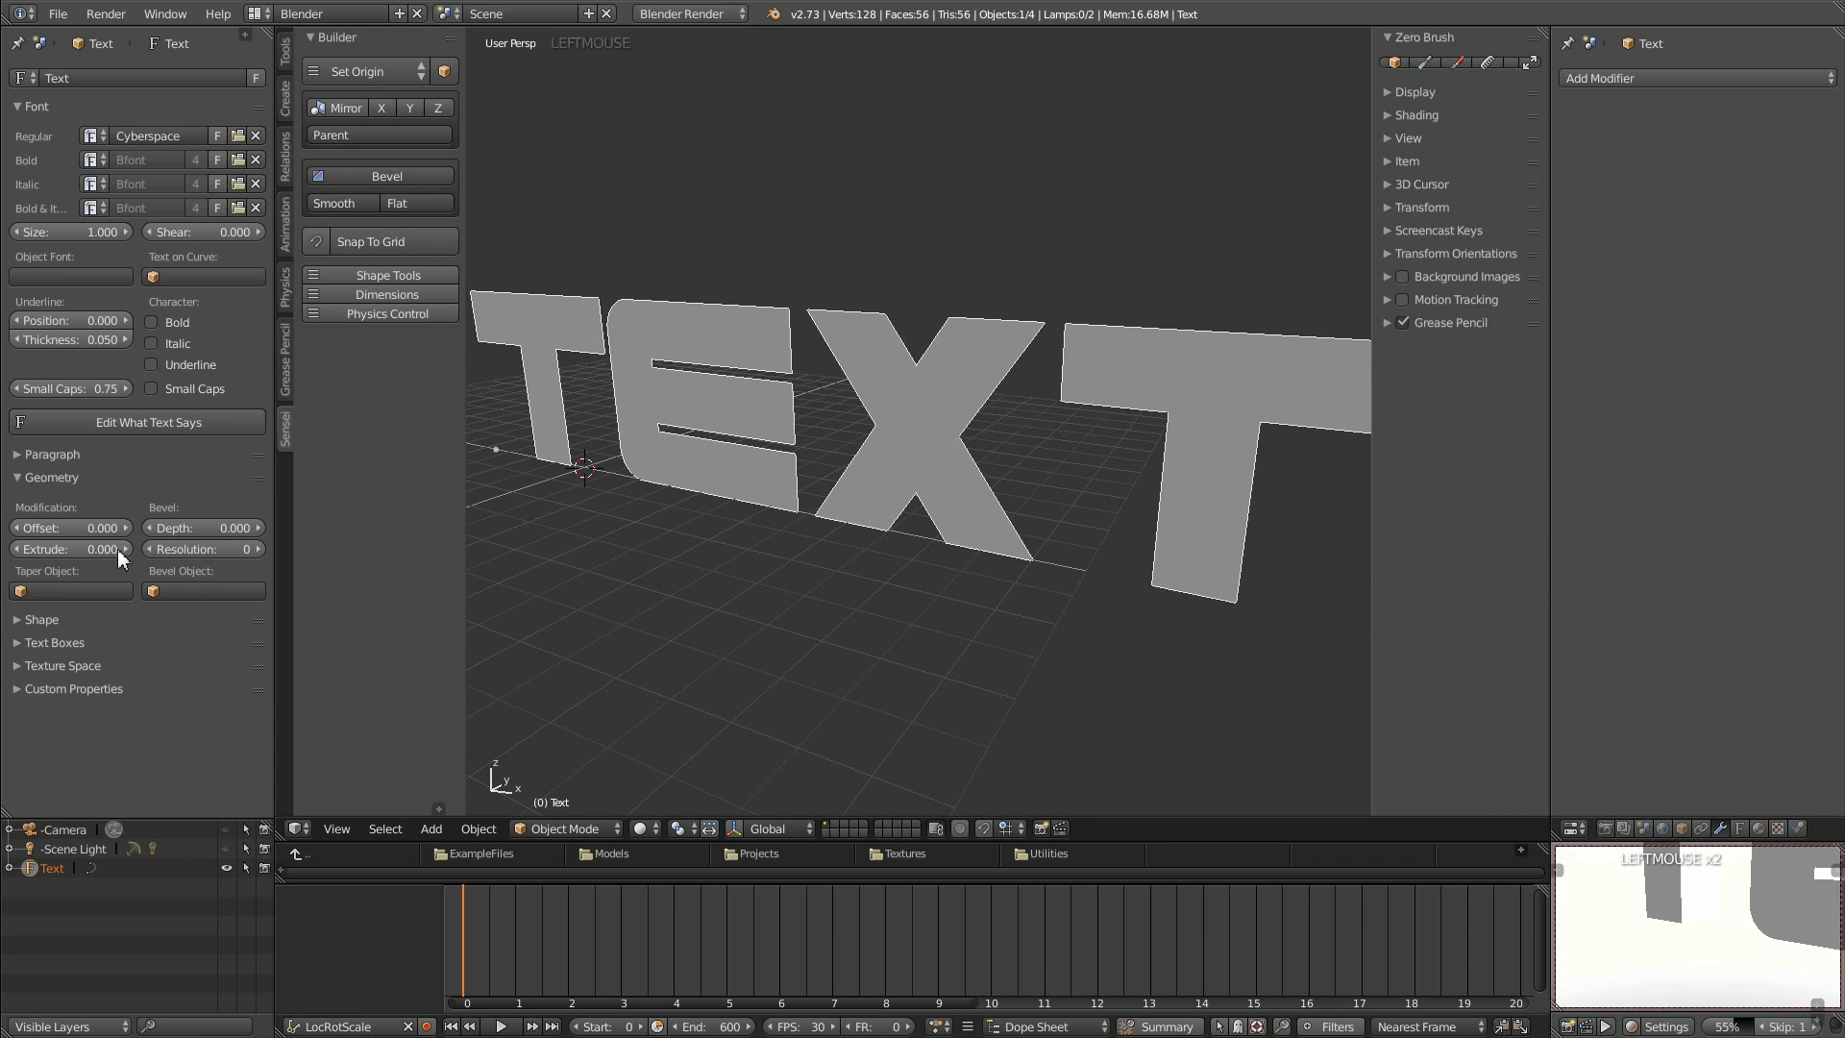
pyautogui.moveTo(54, 552); pyautogui.dragTo(196, 554)
pyautogui.moveTo(827, 514); pyautogui.dragTo(792, 470, button='middle')
pyautogui.moveTo(215, 530); pyautogui.dragTo(231, 544)
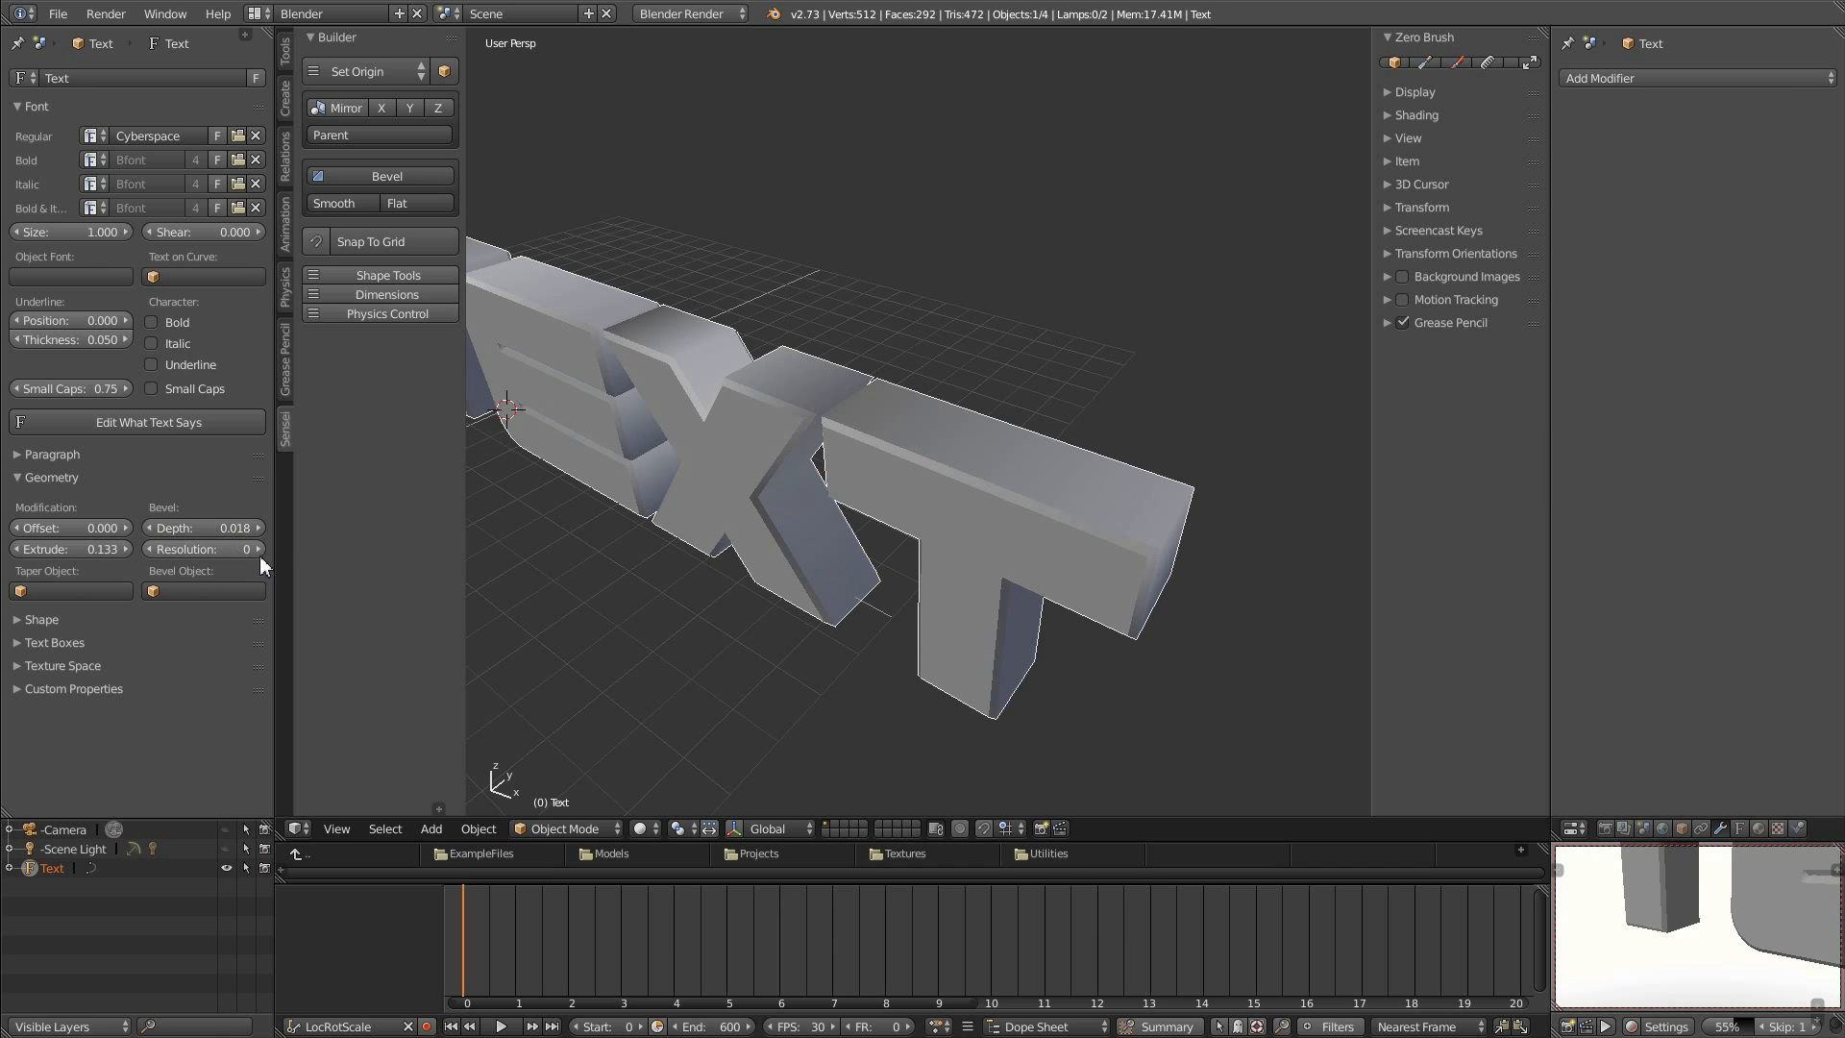
# Raise the text's bevel resolution so the bevelled edges of the letters are rounded.
pyautogui.click(256, 551)
pyautogui.click(256, 551)
pyautogui.click(255, 550)
pyautogui.click(255, 550)
pyautogui.click(147, 549)
pyautogui.moveTo(538, 529); pyautogui.dragTo(755, 567, button='middle')
pyautogui.moveTo(206, 549); pyautogui.dragTo(240, 549)
# Widen the text's letter spacing slightly in the paragraph settings.
pyautogui.moveTo(642, 568); pyautogui.dragTo(1009, 421, button='middle')
pyautogui.hotkey('ctrl', 'alt', 'shift', 'space')
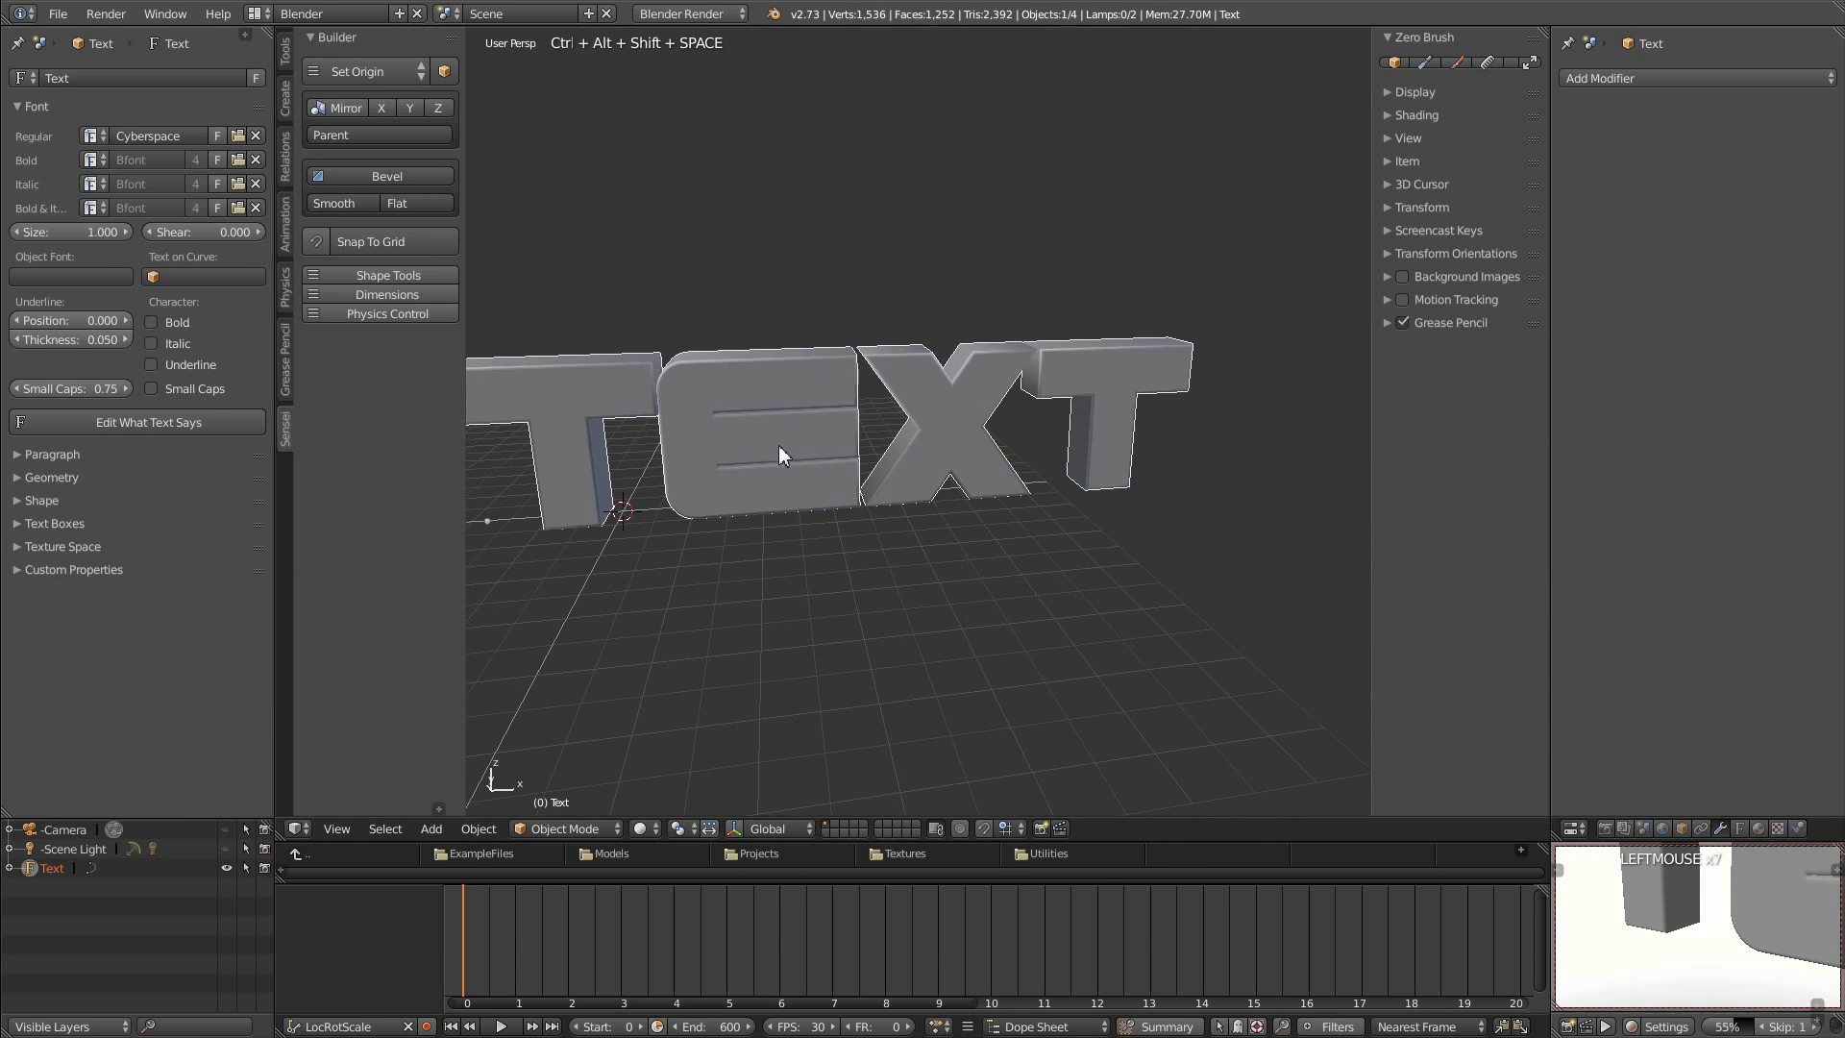
pyautogui.keyDown('shift'); pyautogui.moveTo(788, 453); pyautogui.dragTo(813, 520, button='middle'); pyautogui.keyUp('shift')
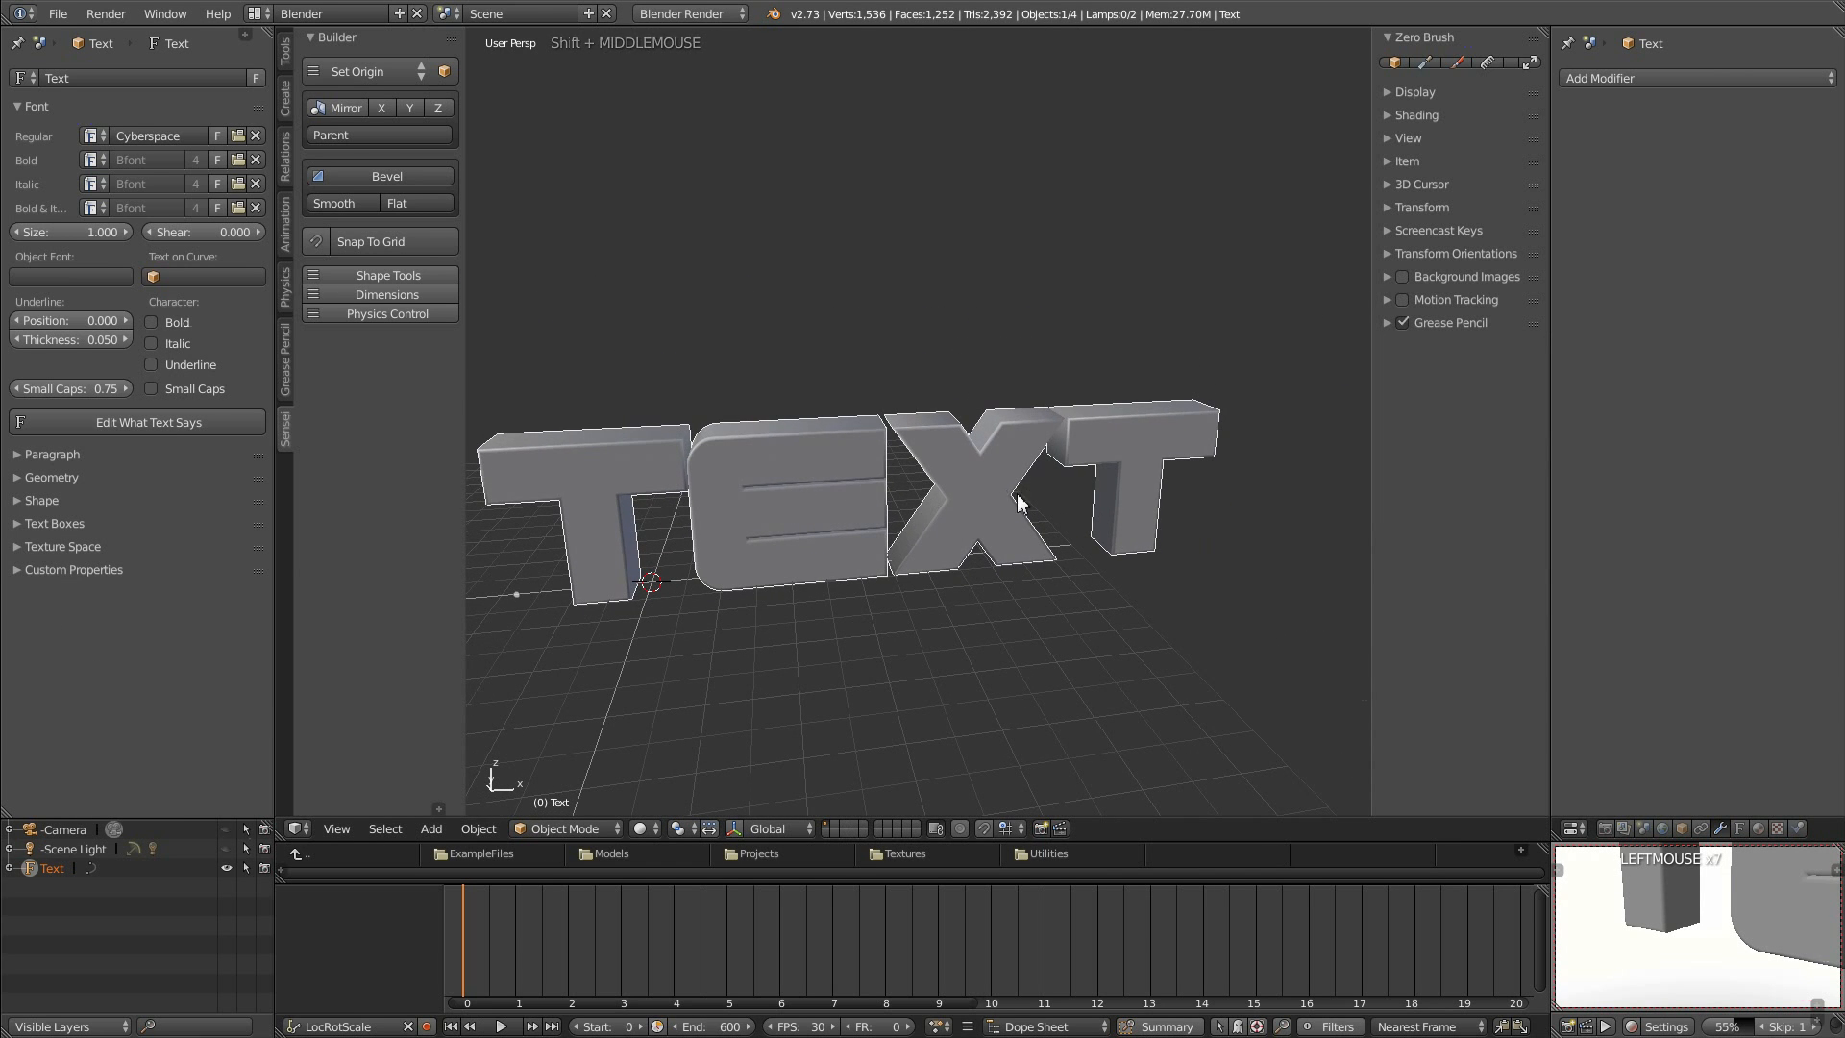
pyautogui.click(32, 458)
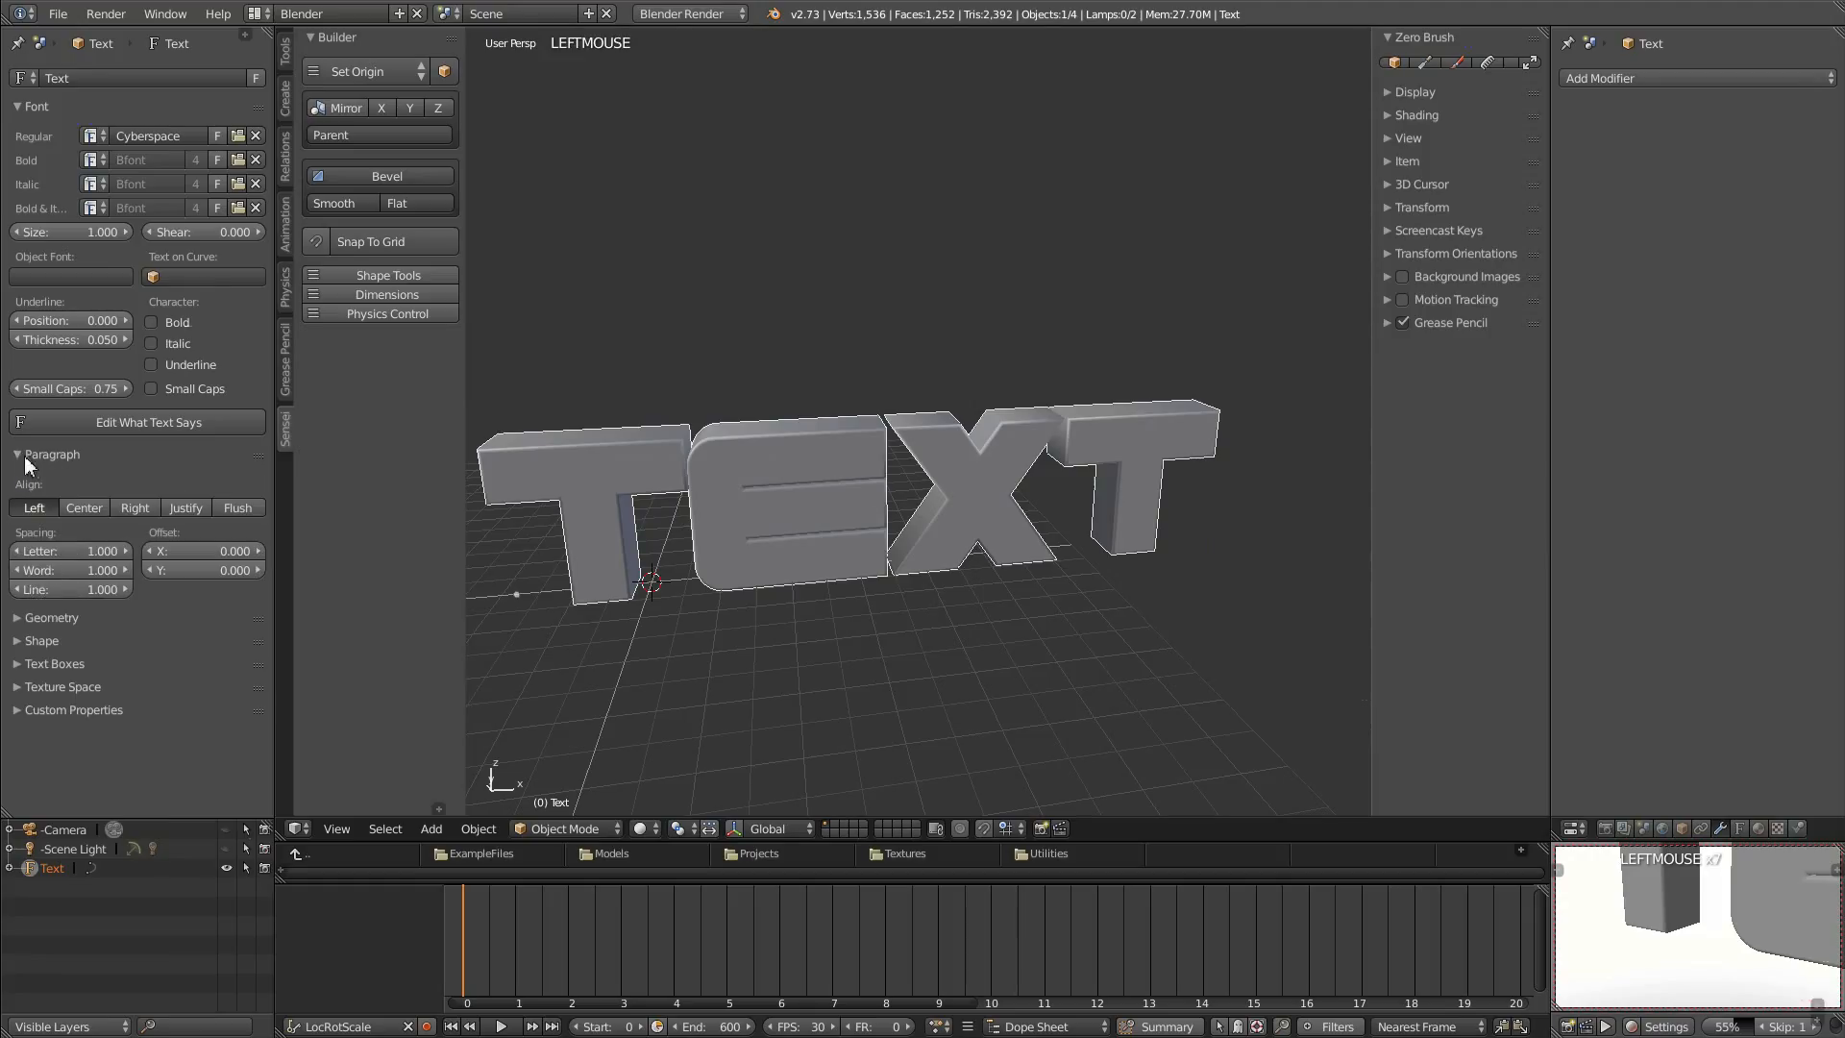
pyautogui.moveTo(47, 551); pyautogui.dragTo(67, 553)
pyautogui.moveTo(480, 524); pyautogui.dragTo(655, 509, button='middle')
pyautogui.click(34, 454)
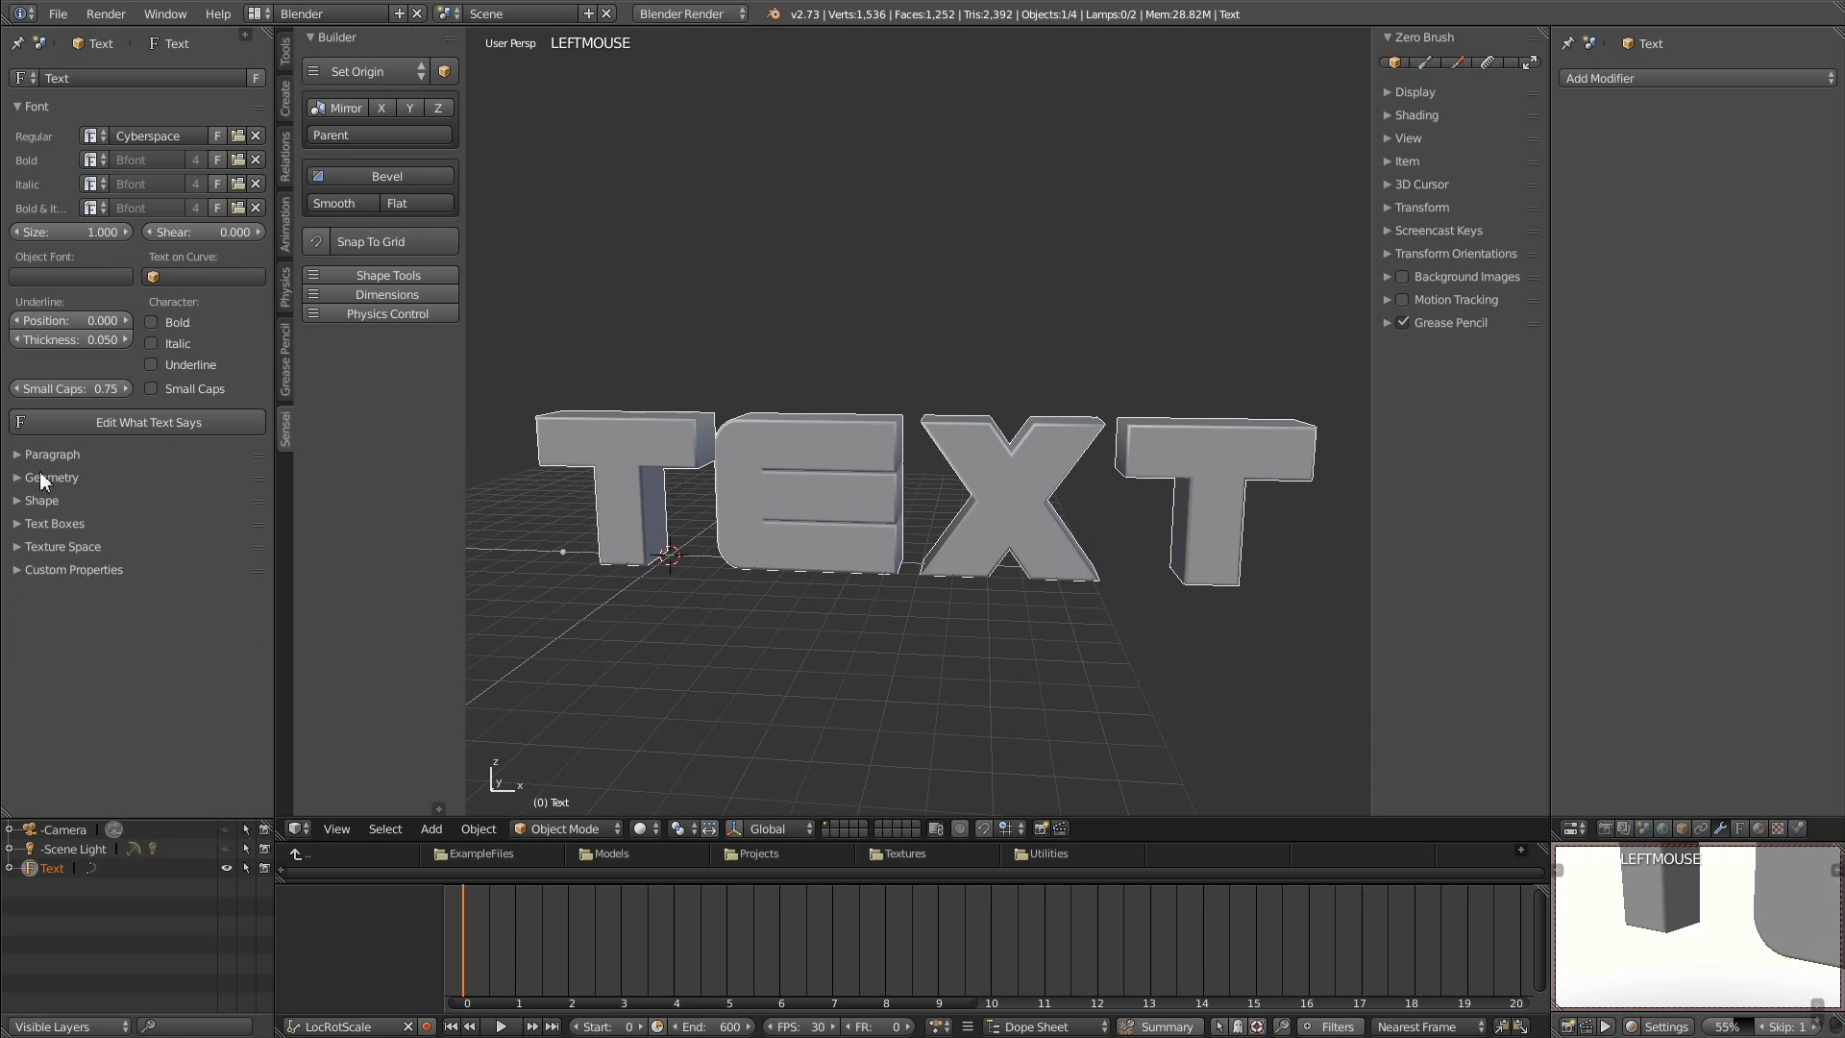
# Maximize the 3D view and shift the text farther in the negative X direction.
pyautogui.click(1530, 62)
pyautogui.moveTo(1273, 299); pyautogui.dragTo(1224, 337, button='middle')
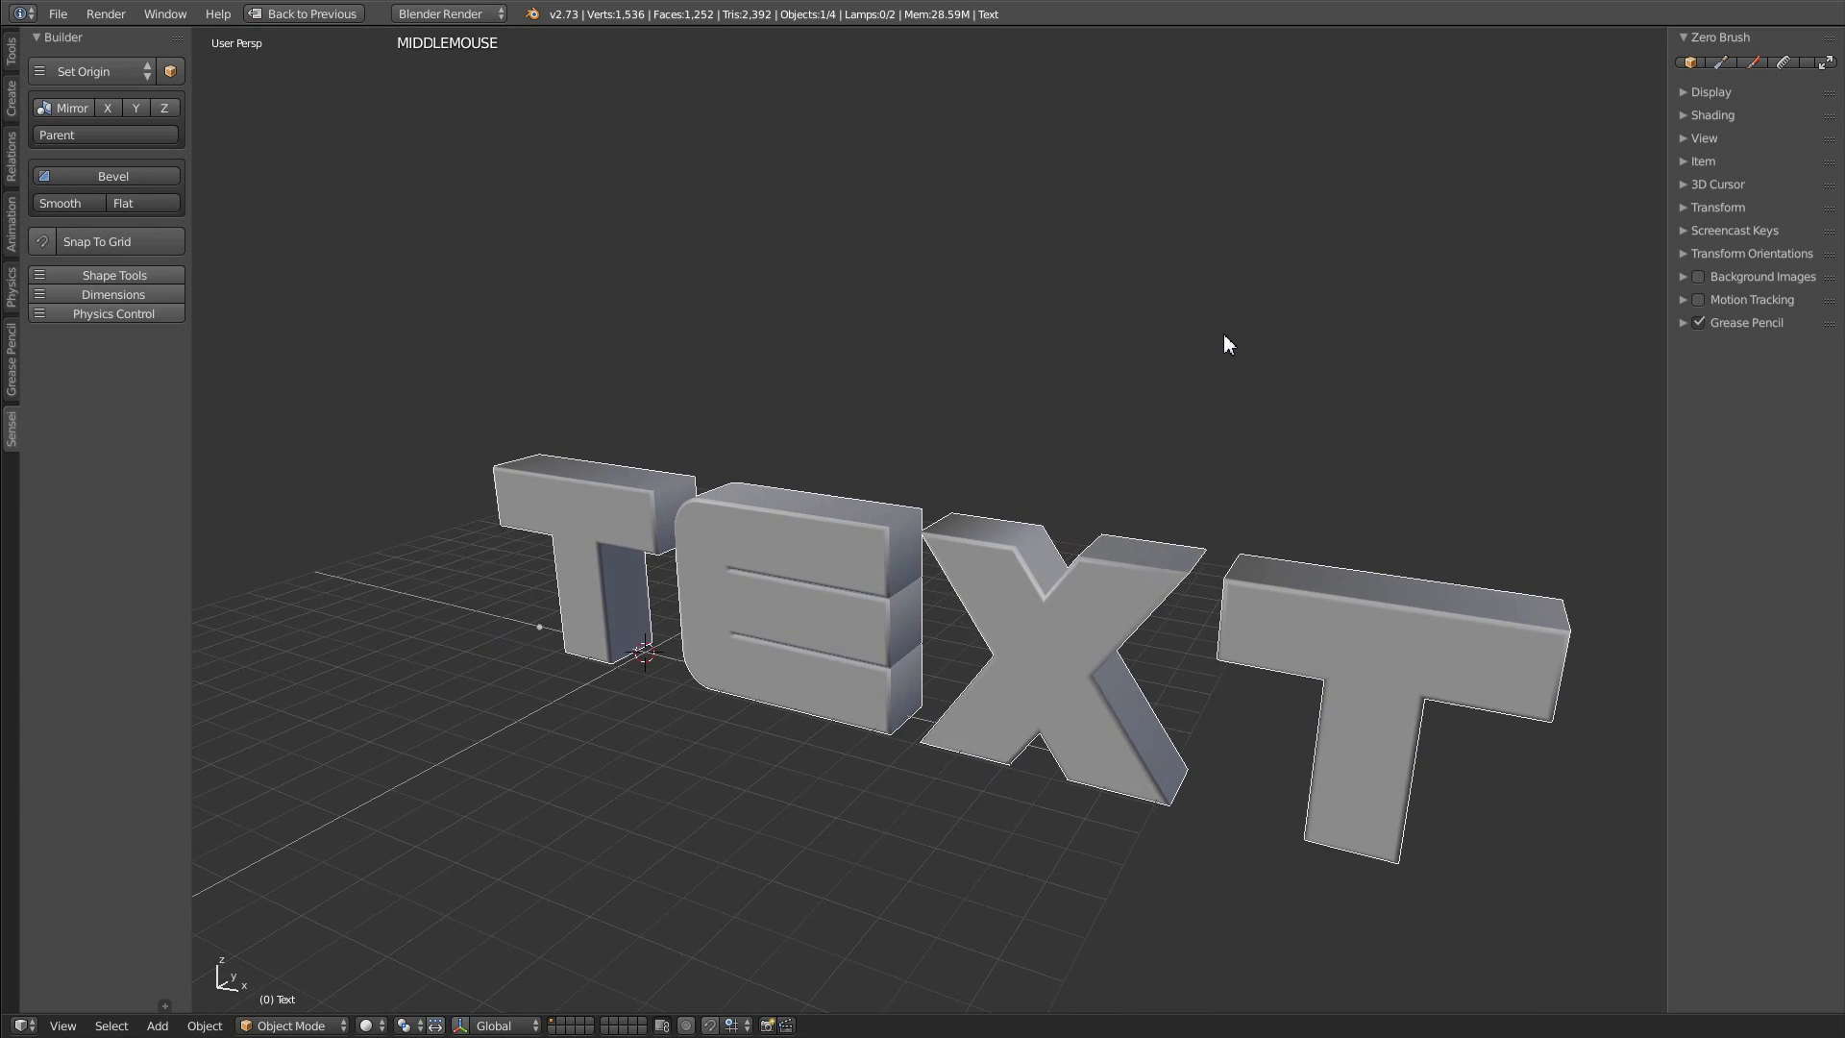
pyautogui.press('g')
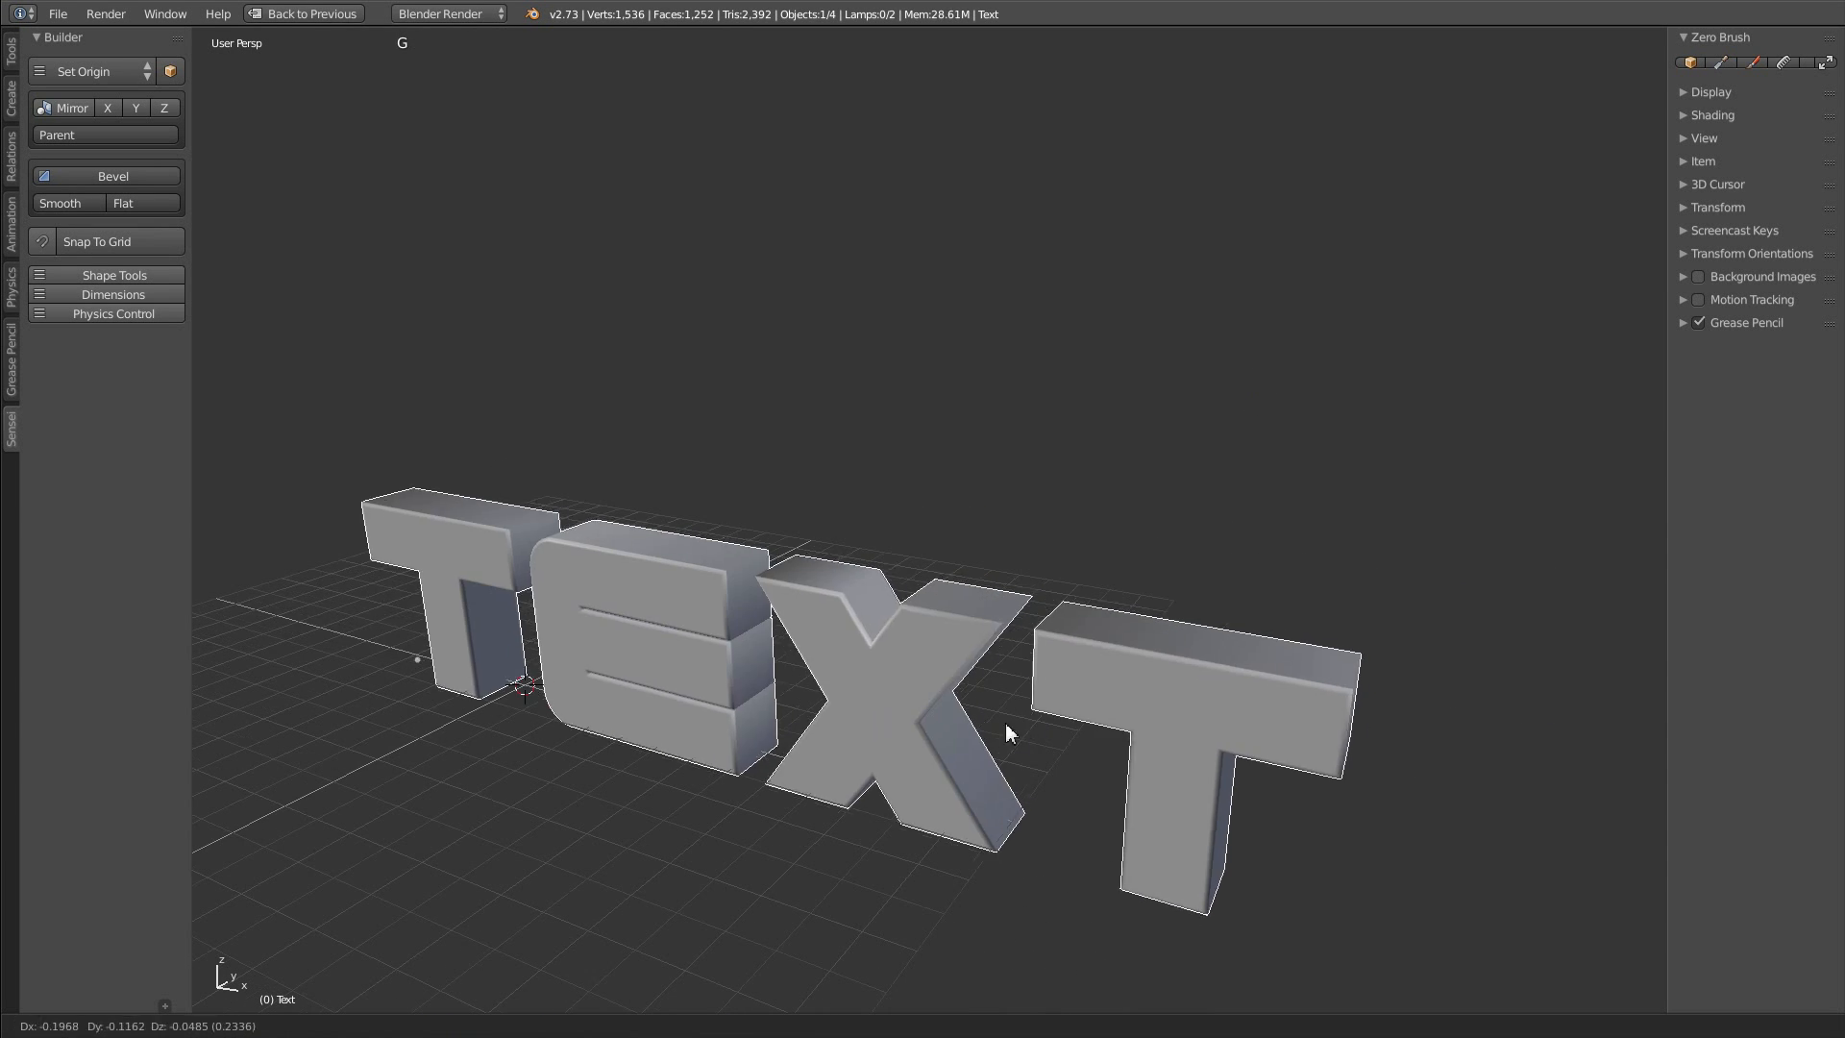
pyautogui.press('x')
pyautogui.click(891, 704)
pyautogui.keyDown('shift'); pyautogui.moveTo(898, 649); pyautogui.dragTo(1144, 678, button='middle'); pyautogui.keyUp('shift')
pyautogui.keyDown('shift'); pyautogui.moveTo(1044, 681); pyautogui.dragTo(1152, 492, button='middle'); pyautogui.keyUp('shift')
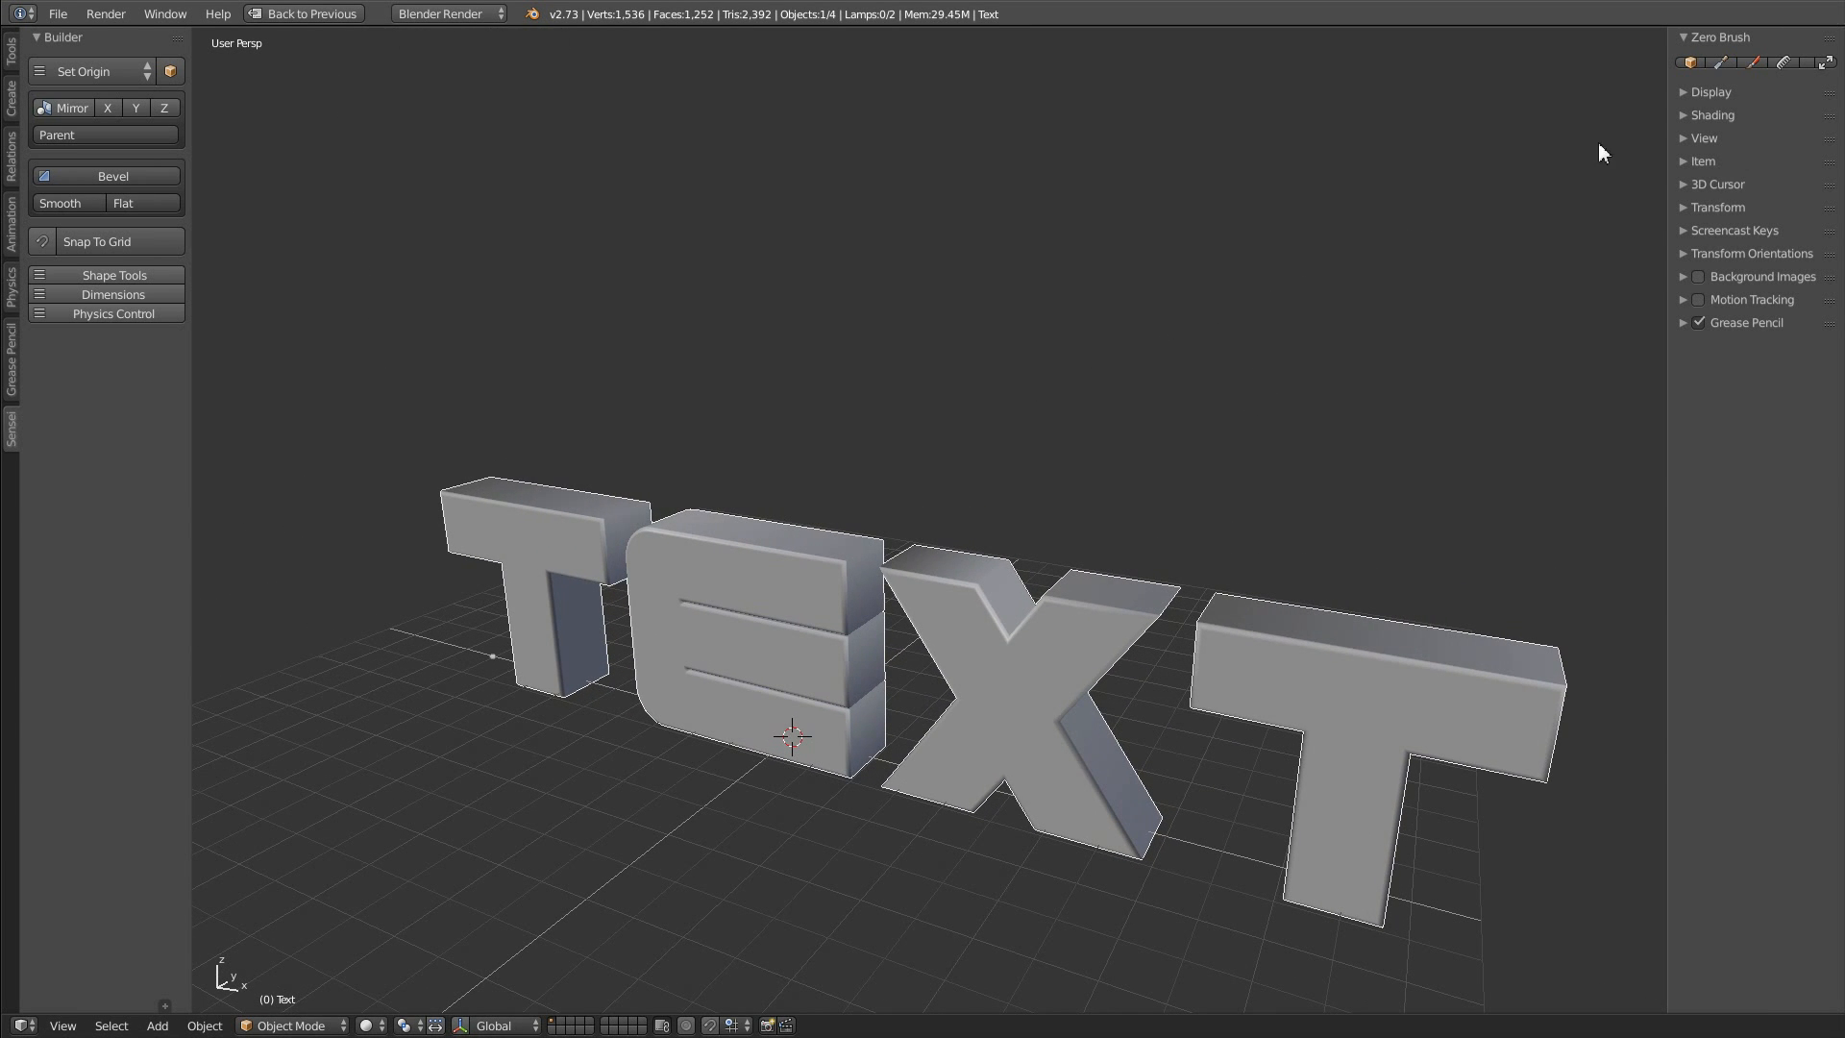
# Switch the text to Texture Paint mode and paint orange-red strokes over the final T.
pyautogui.click(1755, 61)
pyautogui.moveTo(1384, 434)
pyautogui.mouseDown(button='middle')
pyautogui.moveTo(1281, 497)
pyautogui.moveTo(1231, 462)
pyautogui.moveTo(1223, 510)
pyautogui.moveTo(1091, 490)
pyautogui.mouseUp(button='middle')
pyautogui.click(1122, 551)
pyautogui.moveTo(1181, 589)
pyautogui.mouseDown()
pyautogui.moveTo(1214, 748)
pyautogui.moveTo(1209, 648)
pyautogui.mouseUp()
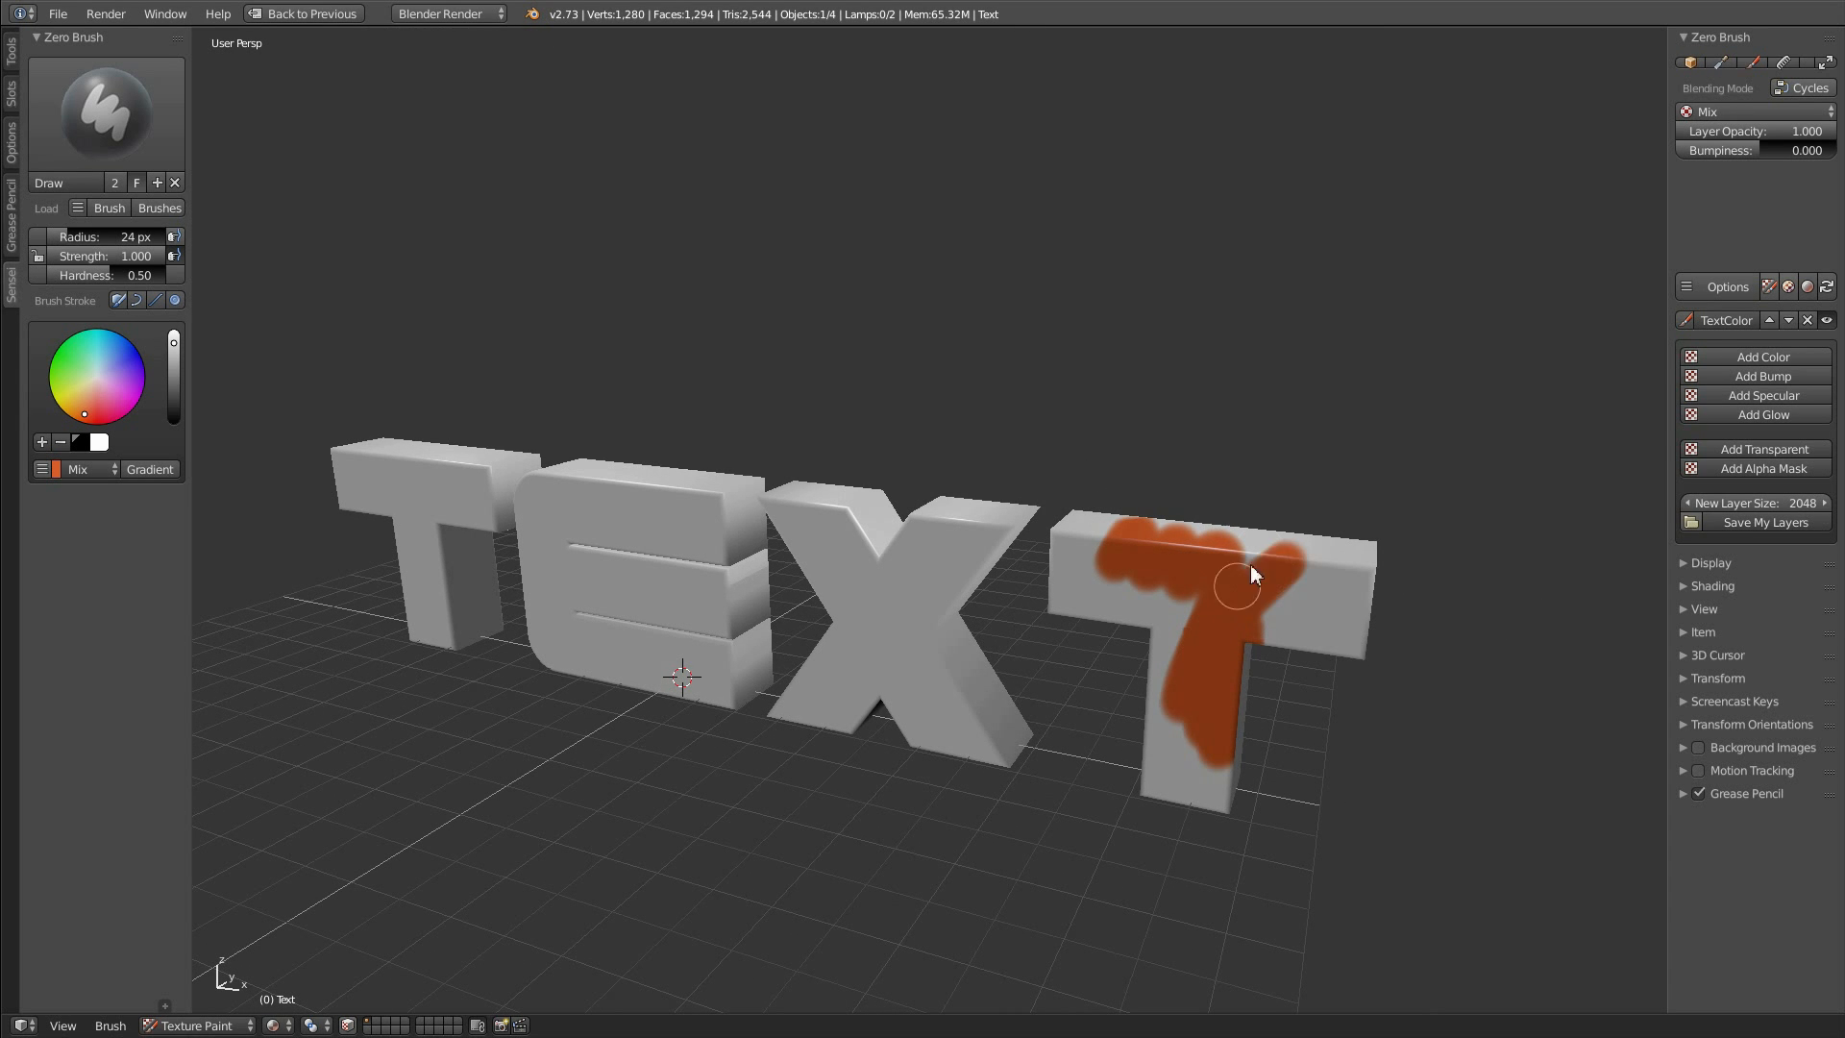
# Load a scratched-metal image from the texture library as a new paint brush.
pyautogui.keyDown('shift'); pyautogui.moveTo(1234, 558); pyautogui.dragTo(1215, 615, button='middle'); pyautogui.keyUp('shift')
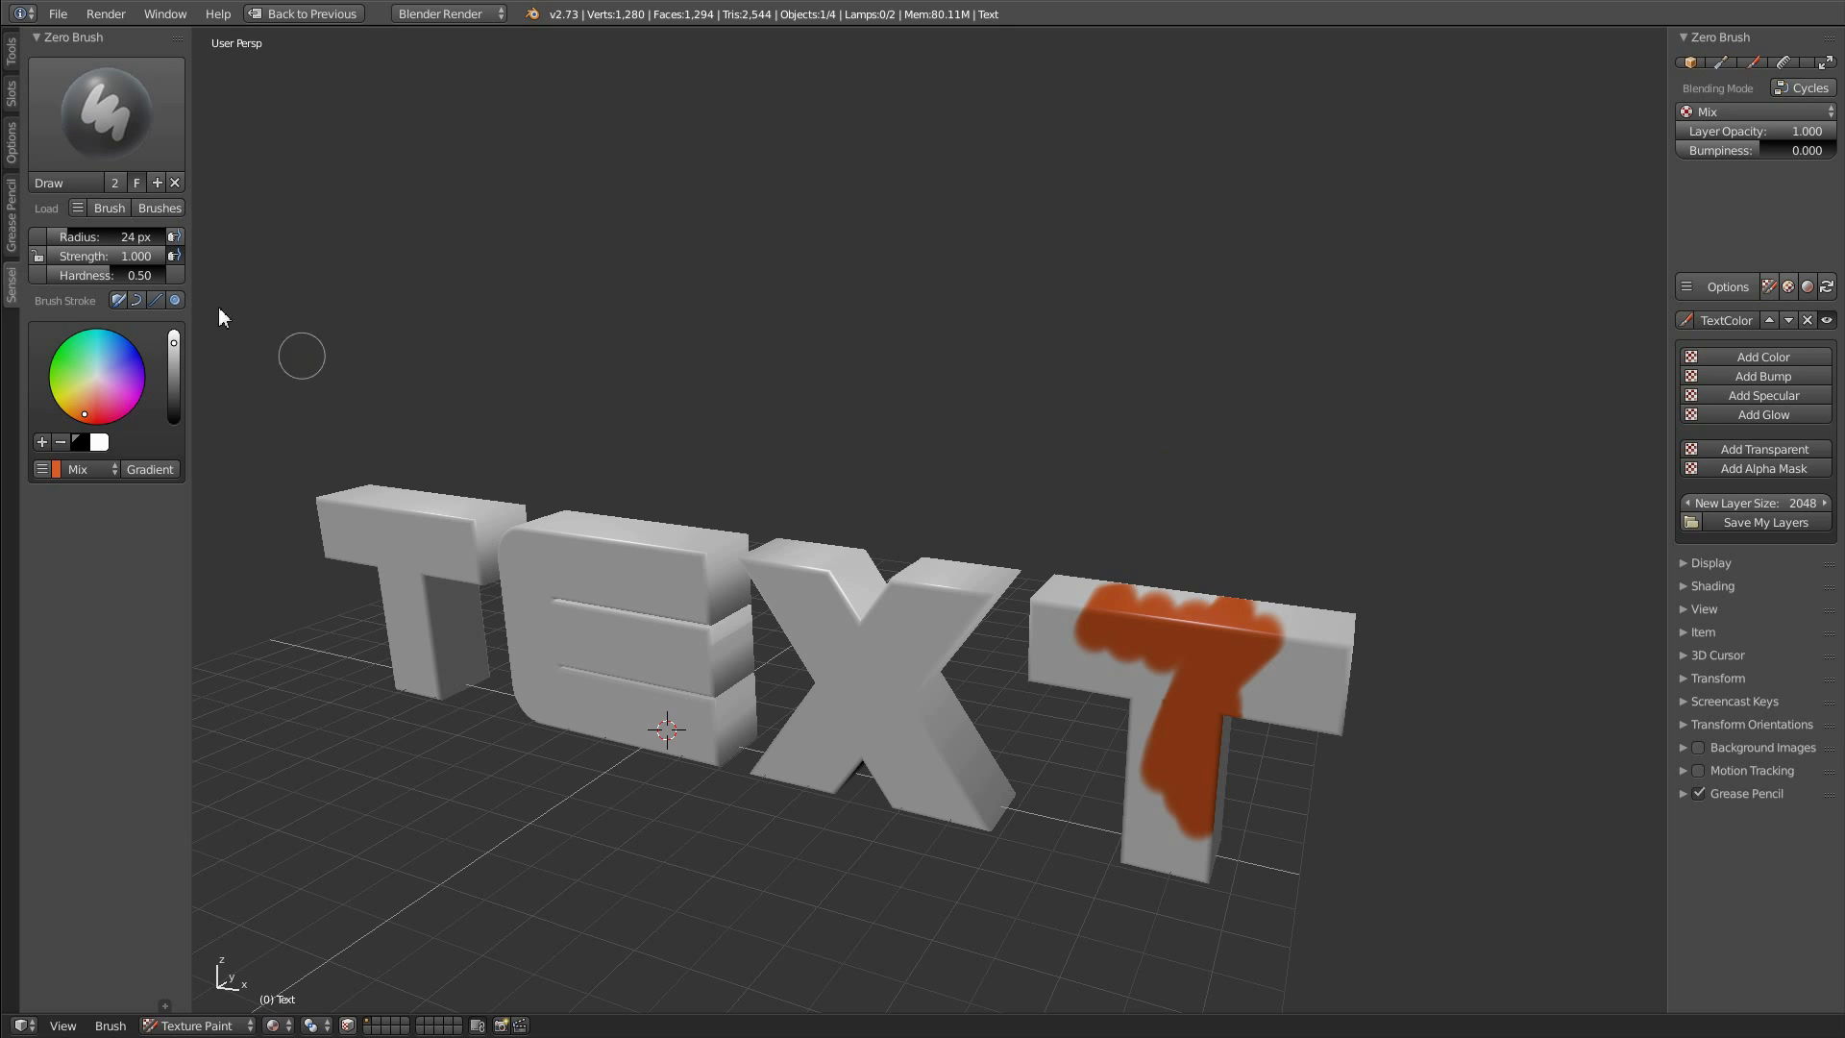
pyautogui.click(121, 205)
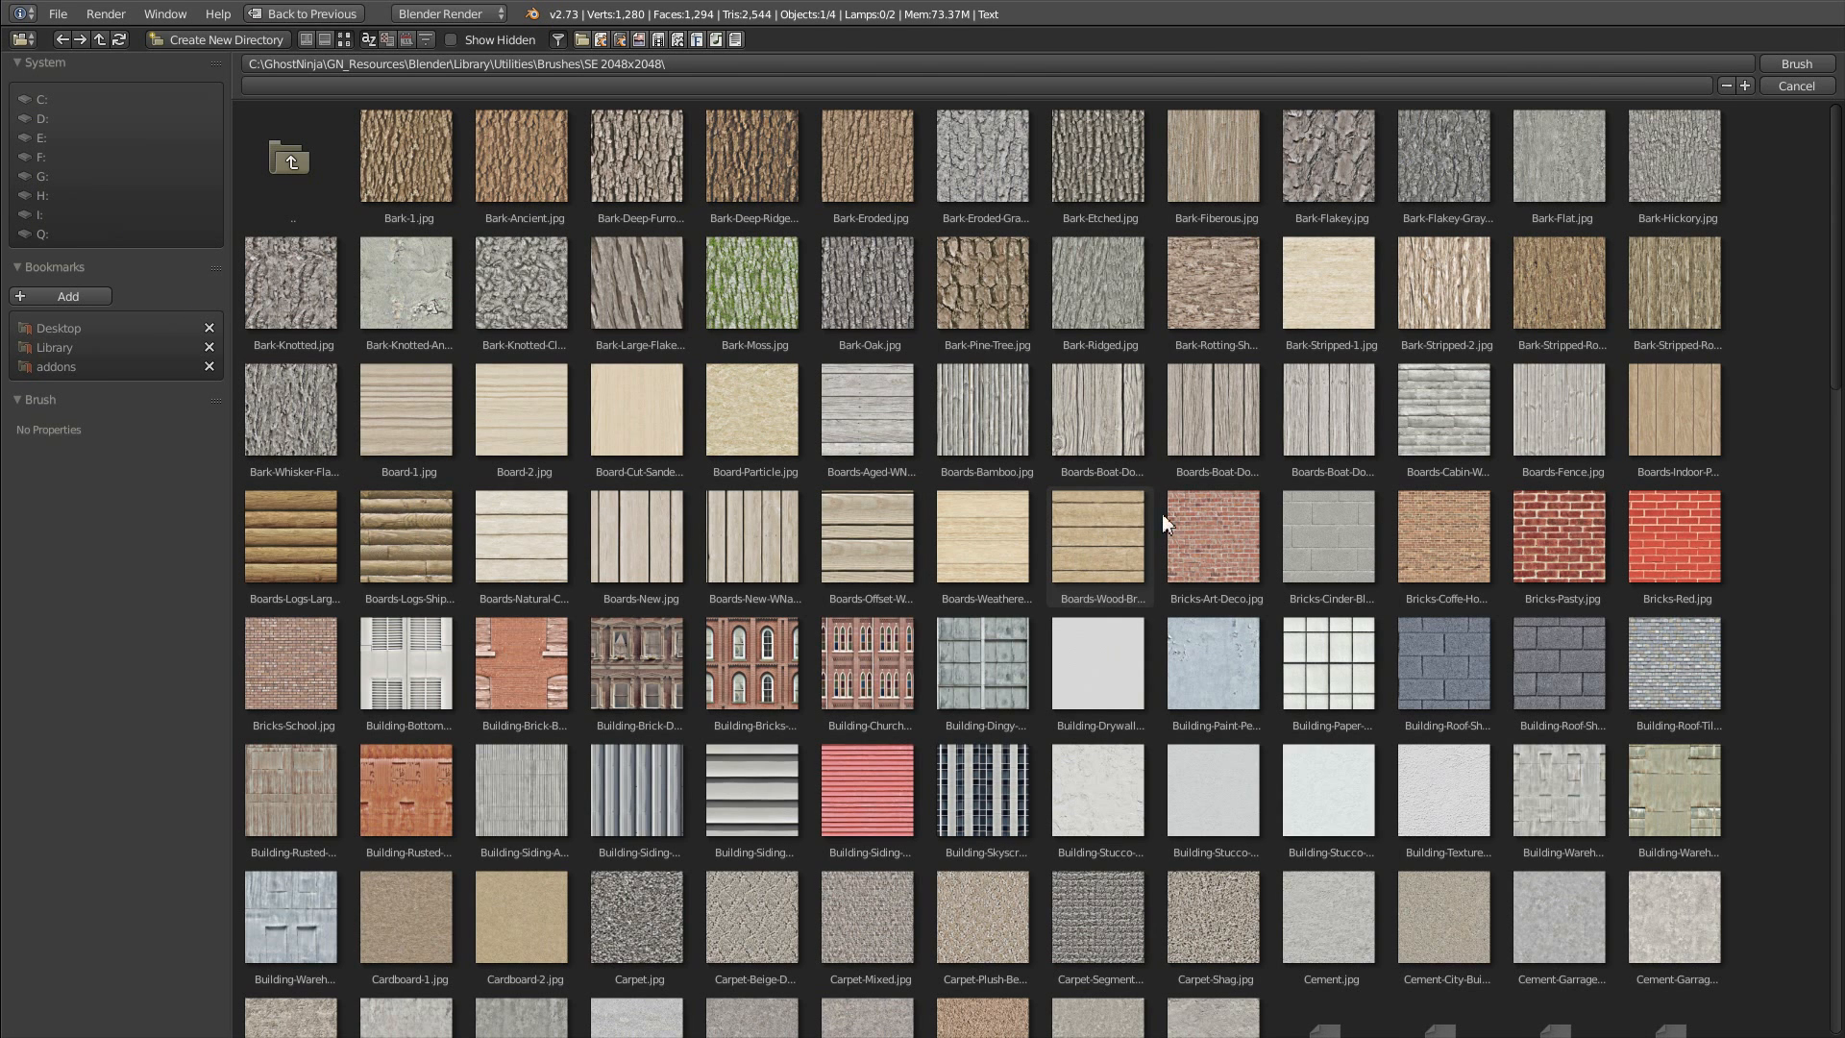
pyautogui.moveTo(1838, 274); pyautogui.dragTo(1830, 668)
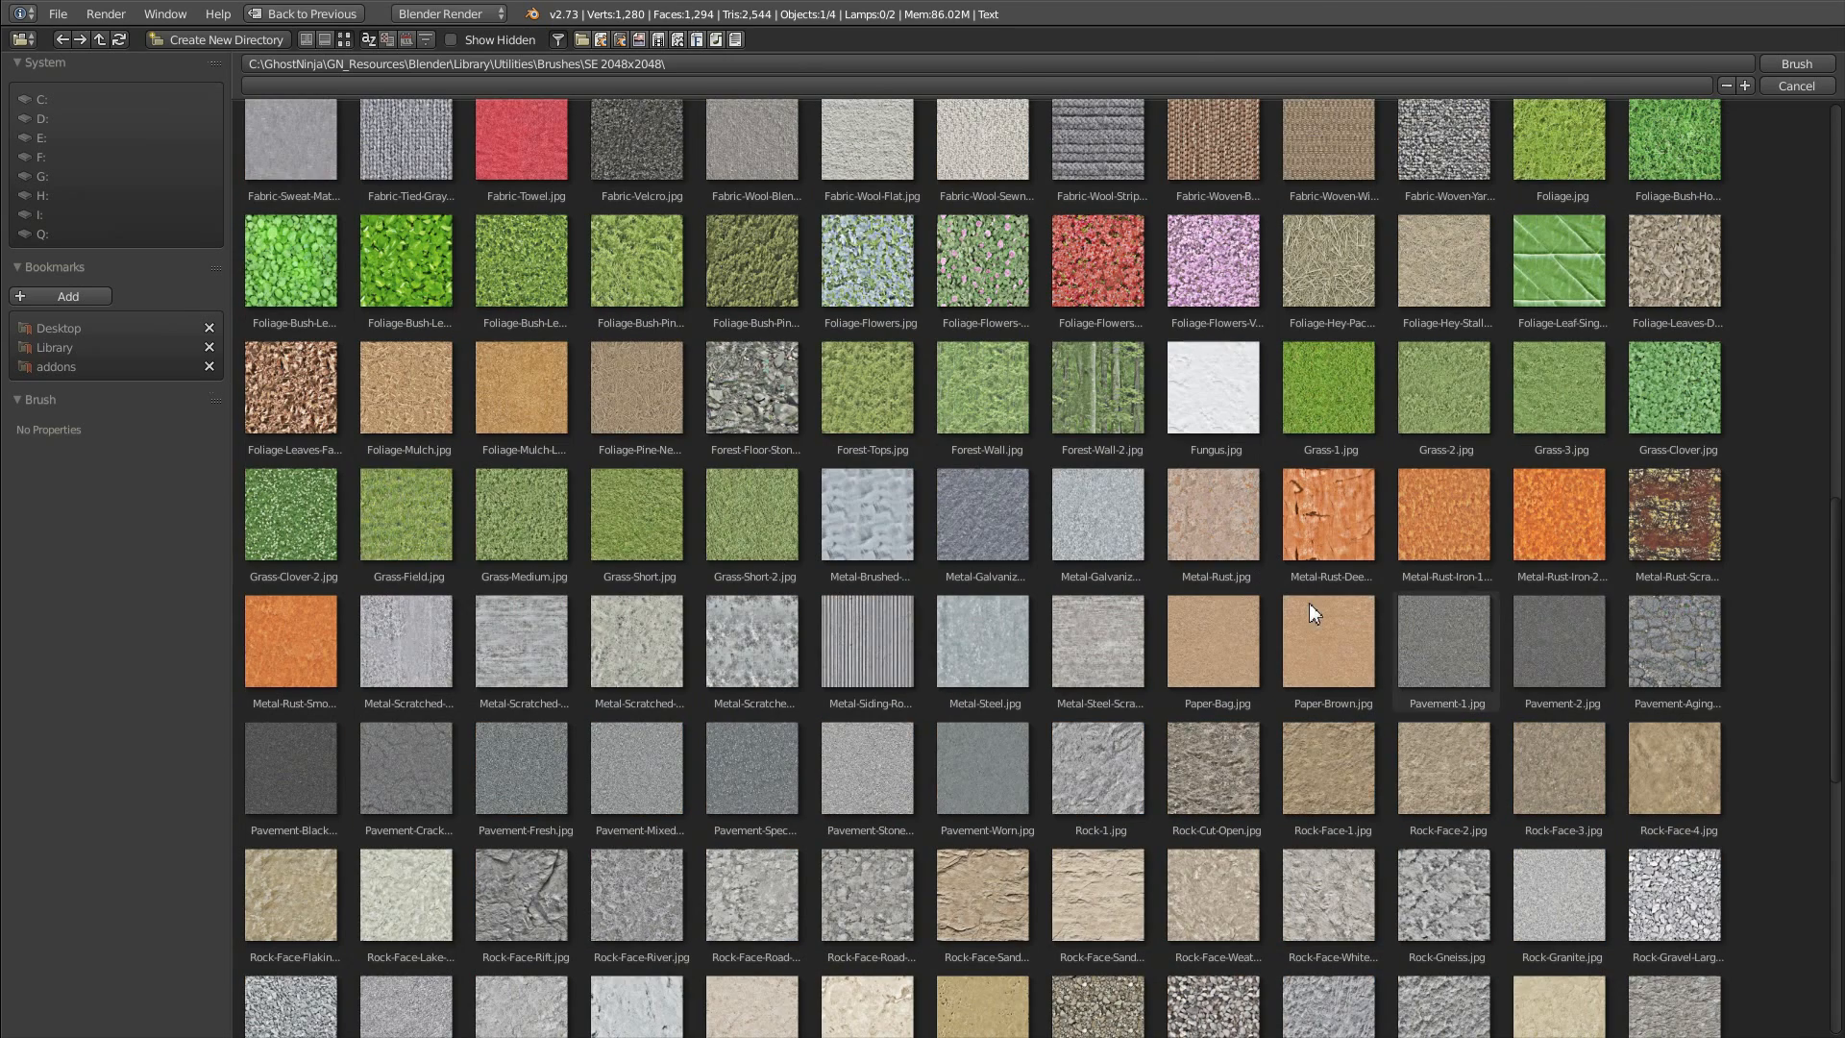
pyautogui.doubleClick(532, 670)
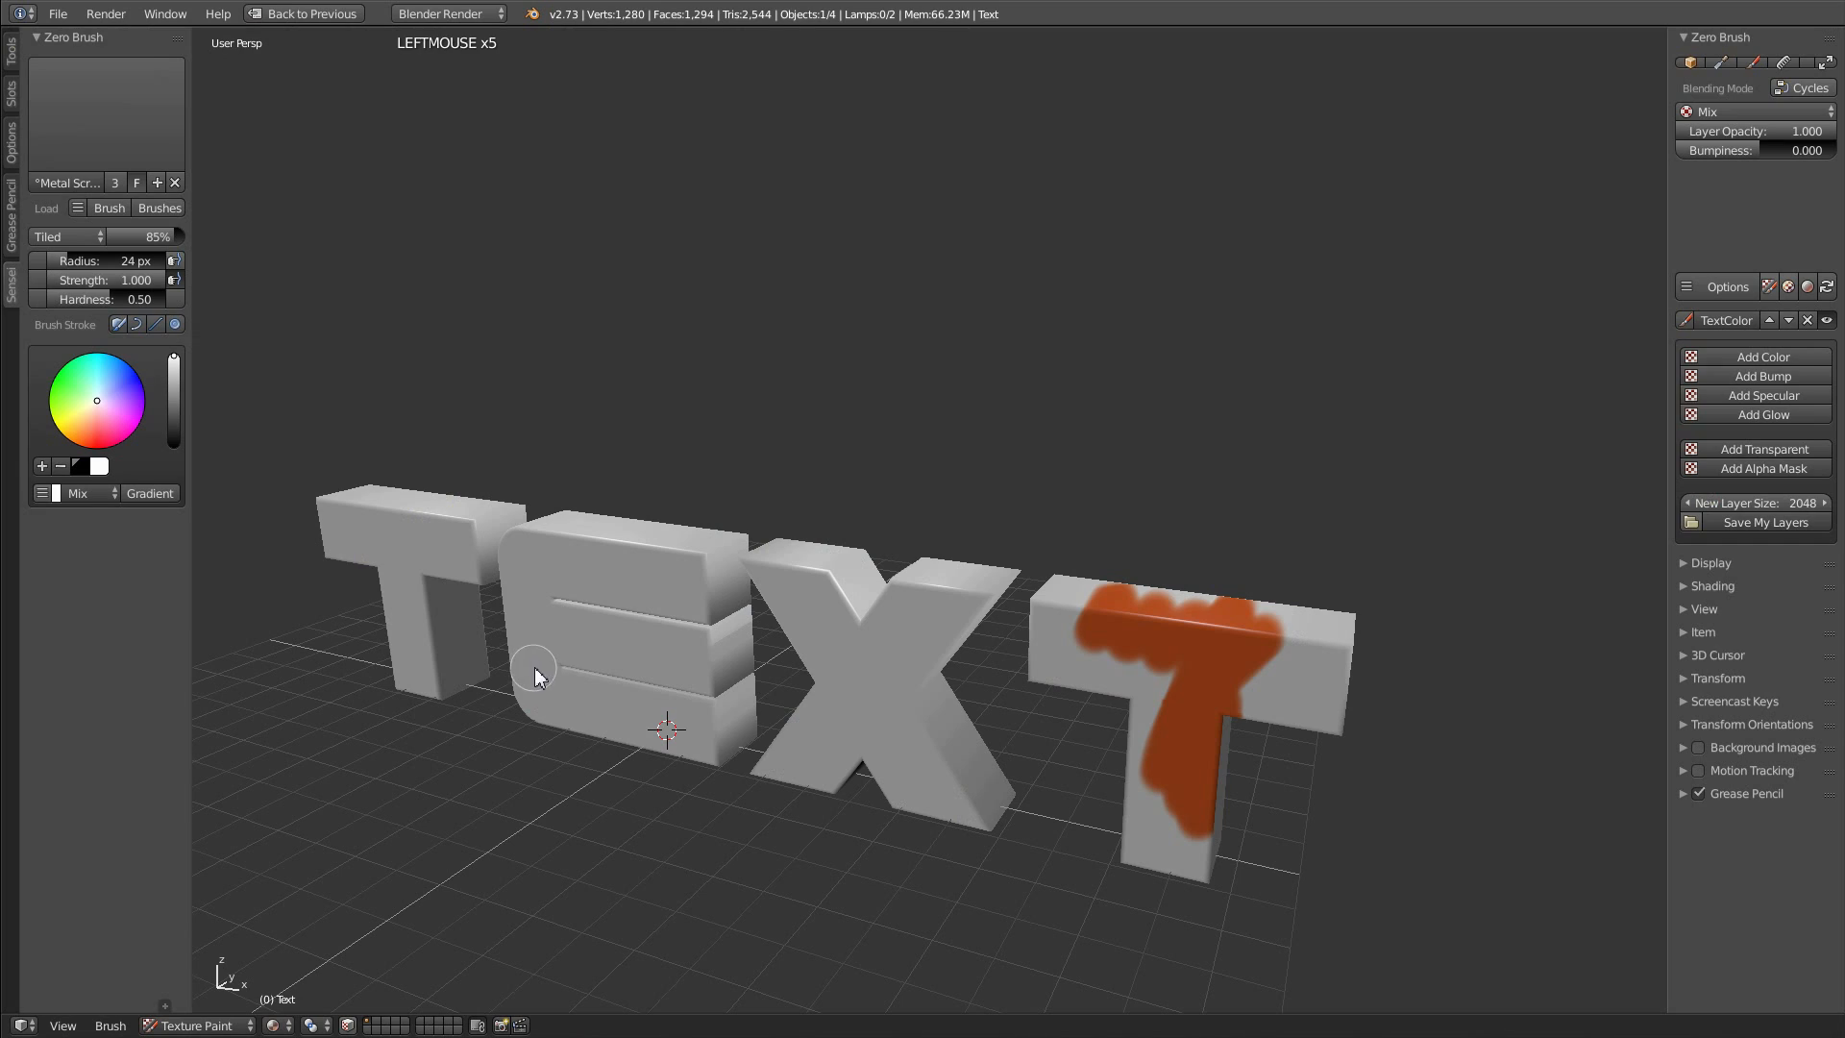
# Set the metal brush to a radius of 89 px and hardness of 1.00, and turn off pressure-sensitive strength.
pyautogui.press('f')
pyautogui.click(576, 590)
pyautogui.moveTo(575, 586)
pyautogui.mouseDown(button='middle')
pyautogui.moveTo(602, 596)
pyautogui.moveTo(657, 703)
pyautogui.mouseUp(button='middle')
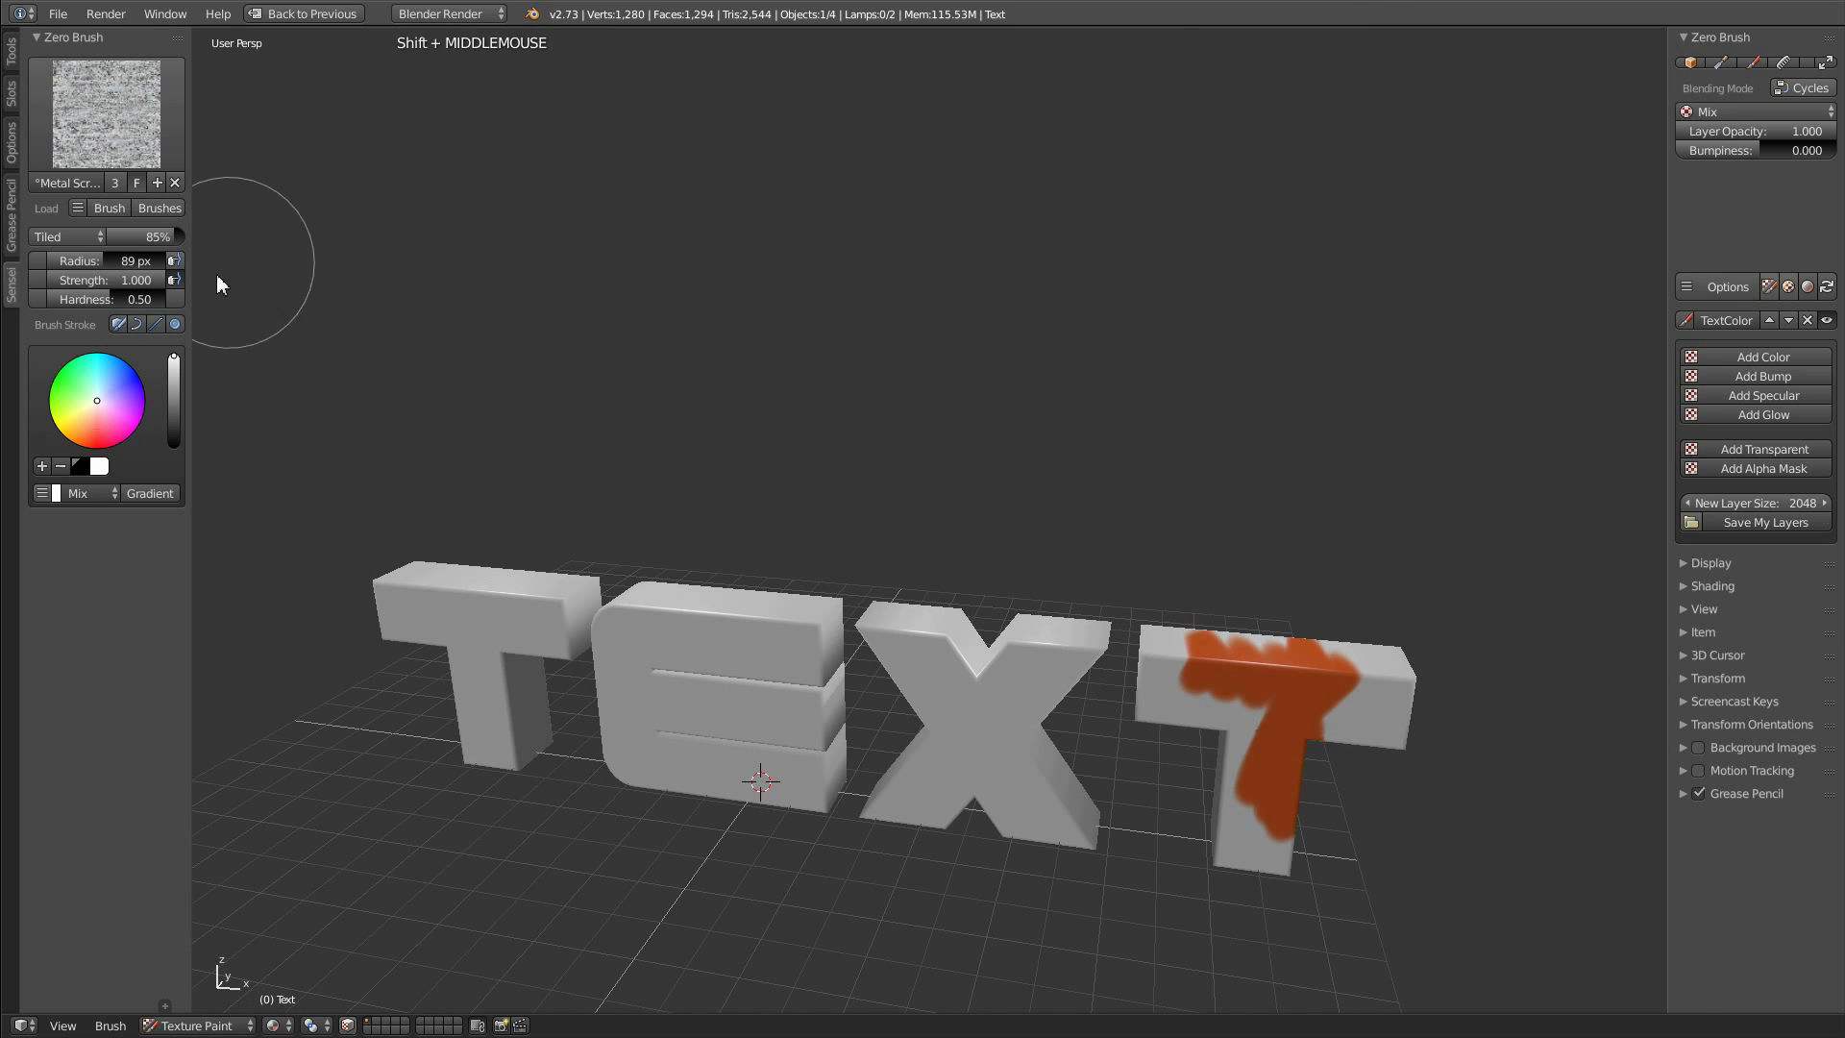
pyautogui.click(174, 279)
pyautogui.moveTo(94, 304); pyautogui.dragTo(486, 528)
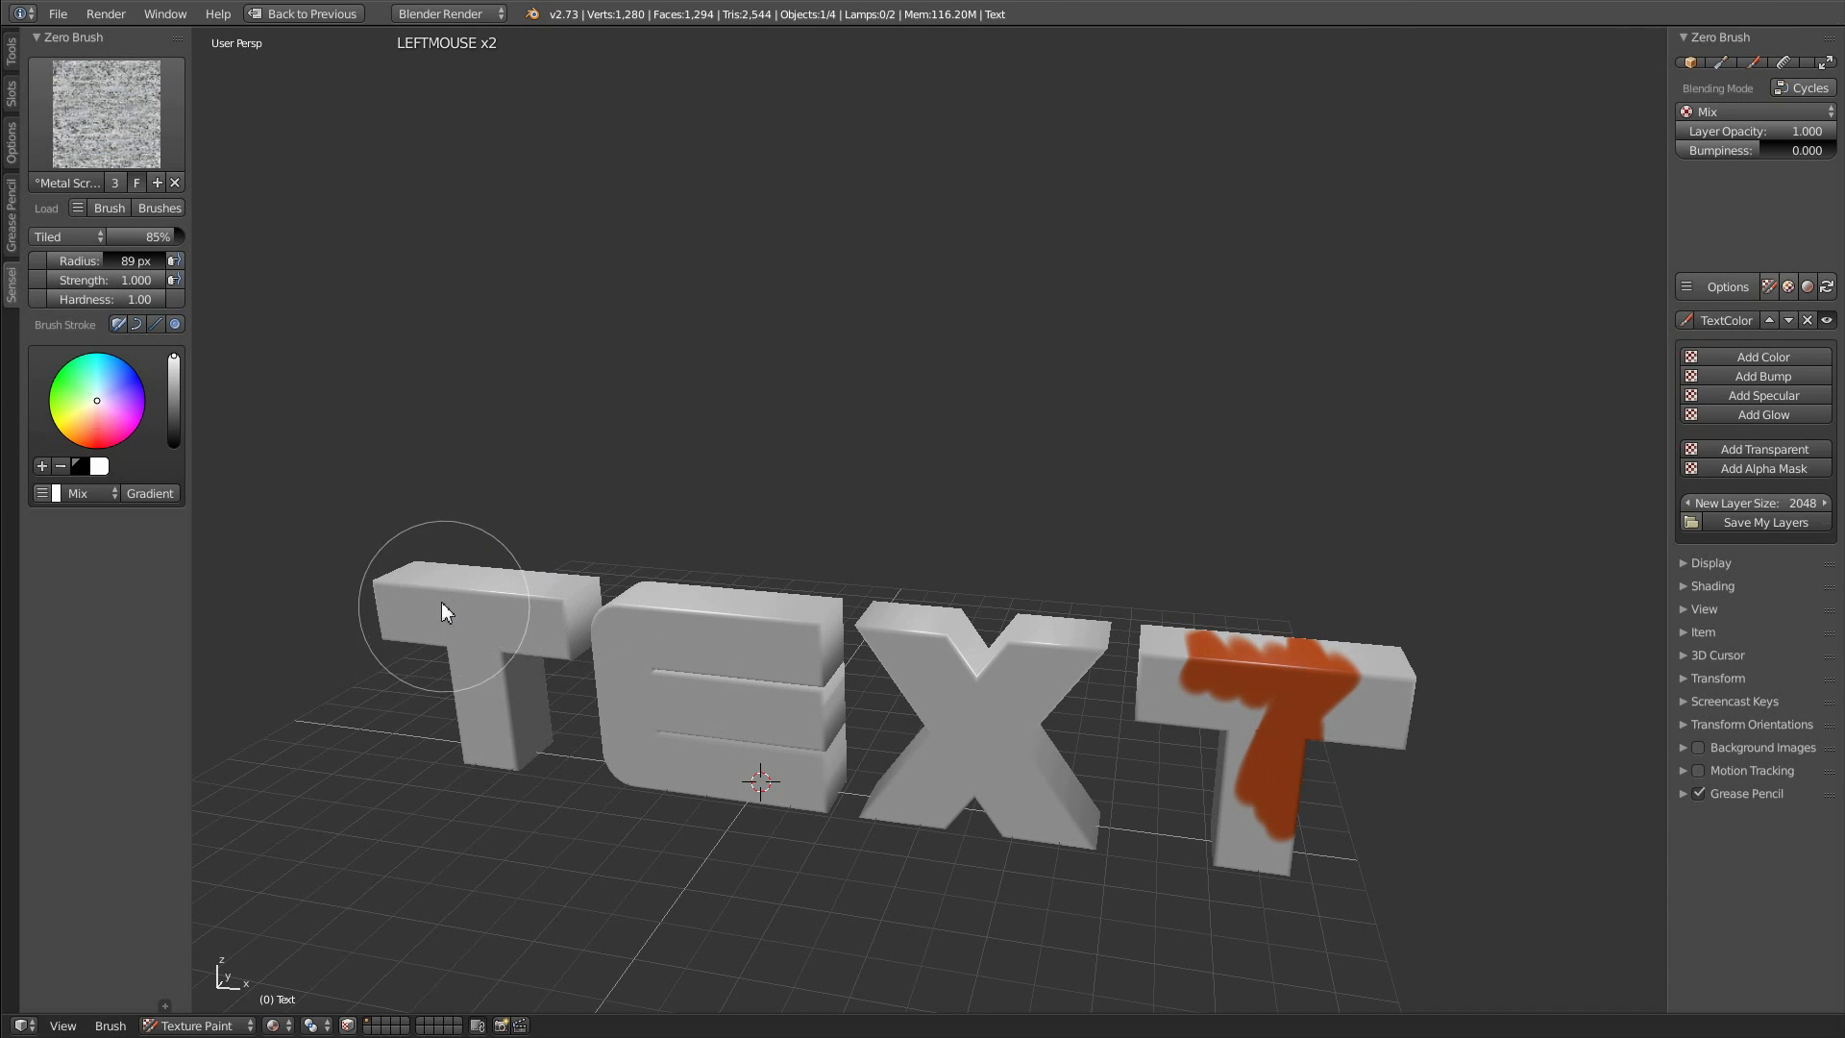
# Paint the scratched-metal texture over the first T and about half of the E.
pyautogui.click(1770, 289)
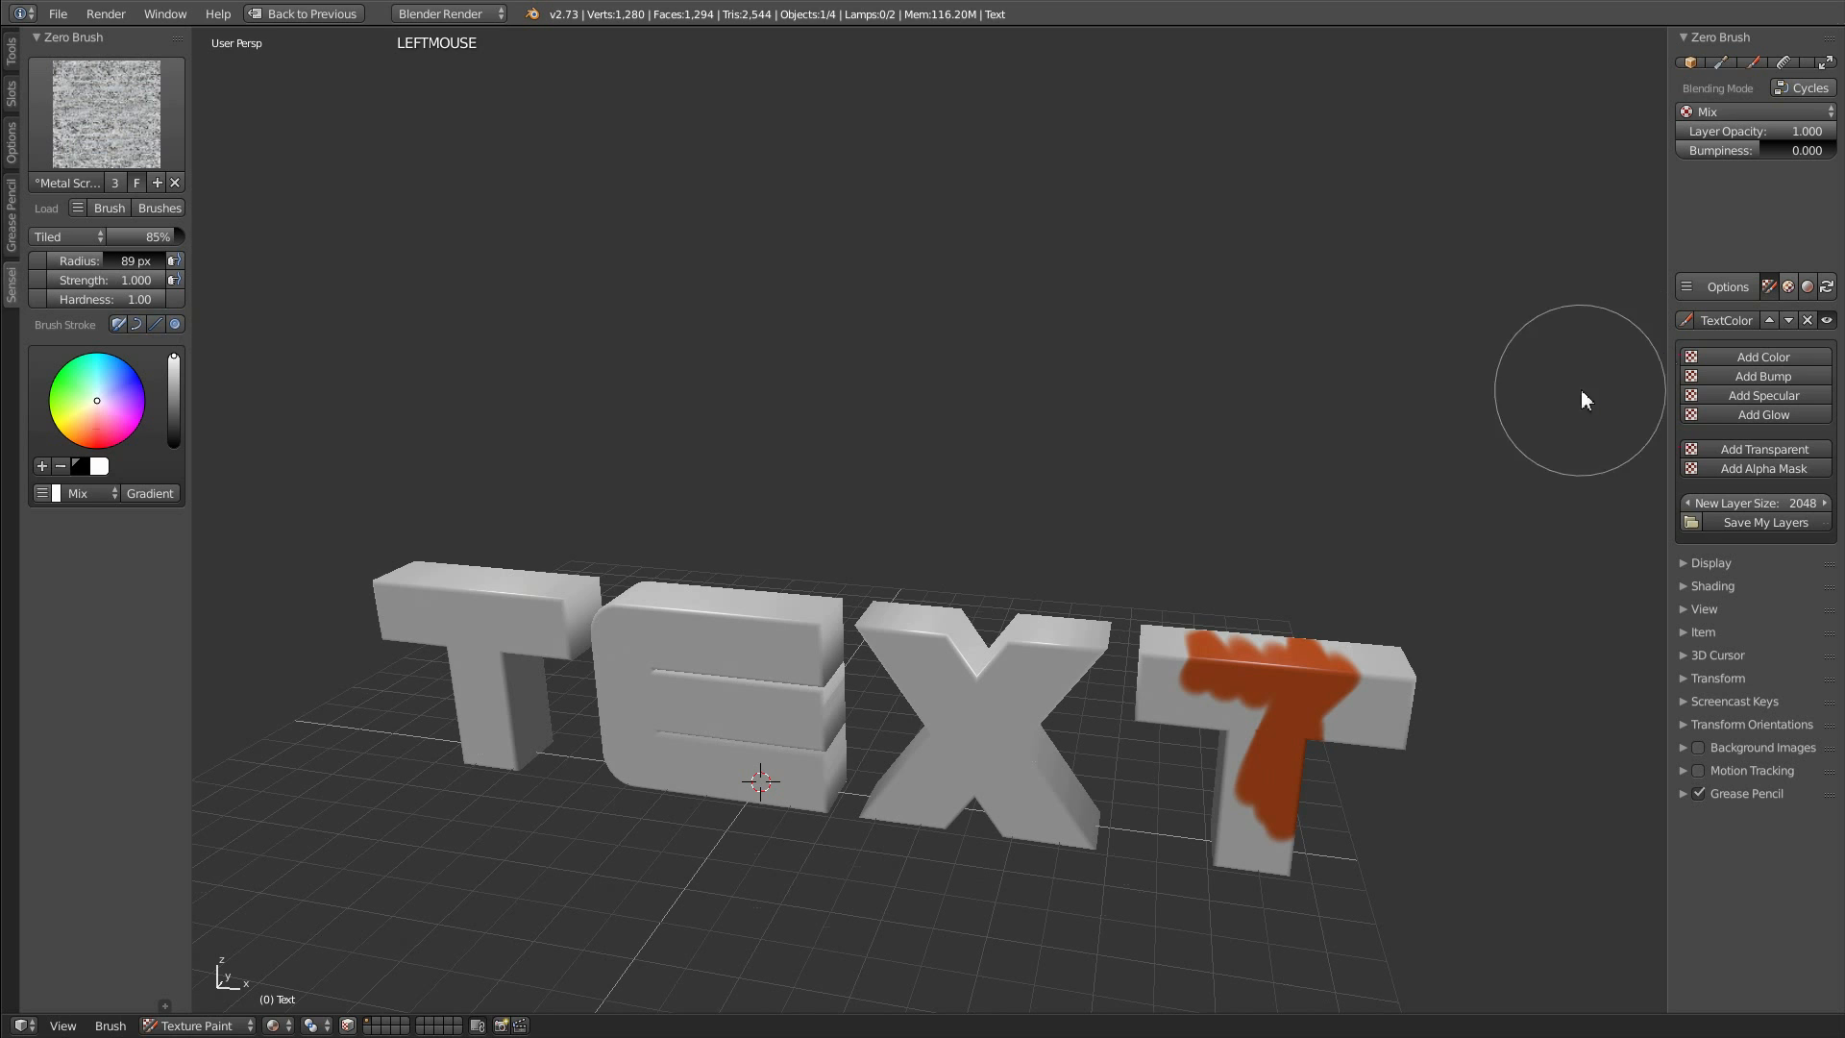
pyautogui.moveTo(417, 581)
pyautogui.mouseDown()
pyautogui.moveTo(426, 644)
pyautogui.moveTo(487, 669)
pyautogui.moveTo(490, 745)
pyautogui.moveTo(583, 671)
pyautogui.moveTo(614, 757)
pyautogui.moveTo(706, 815)
pyautogui.moveTo(629, 851)
pyautogui.mouseUp()
pyautogui.hotkey('ctrl', 'alt', 'shift', 'space')
pyautogui.moveTo(735, 611); pyautogui.dragTo(580, 678, button='middle')
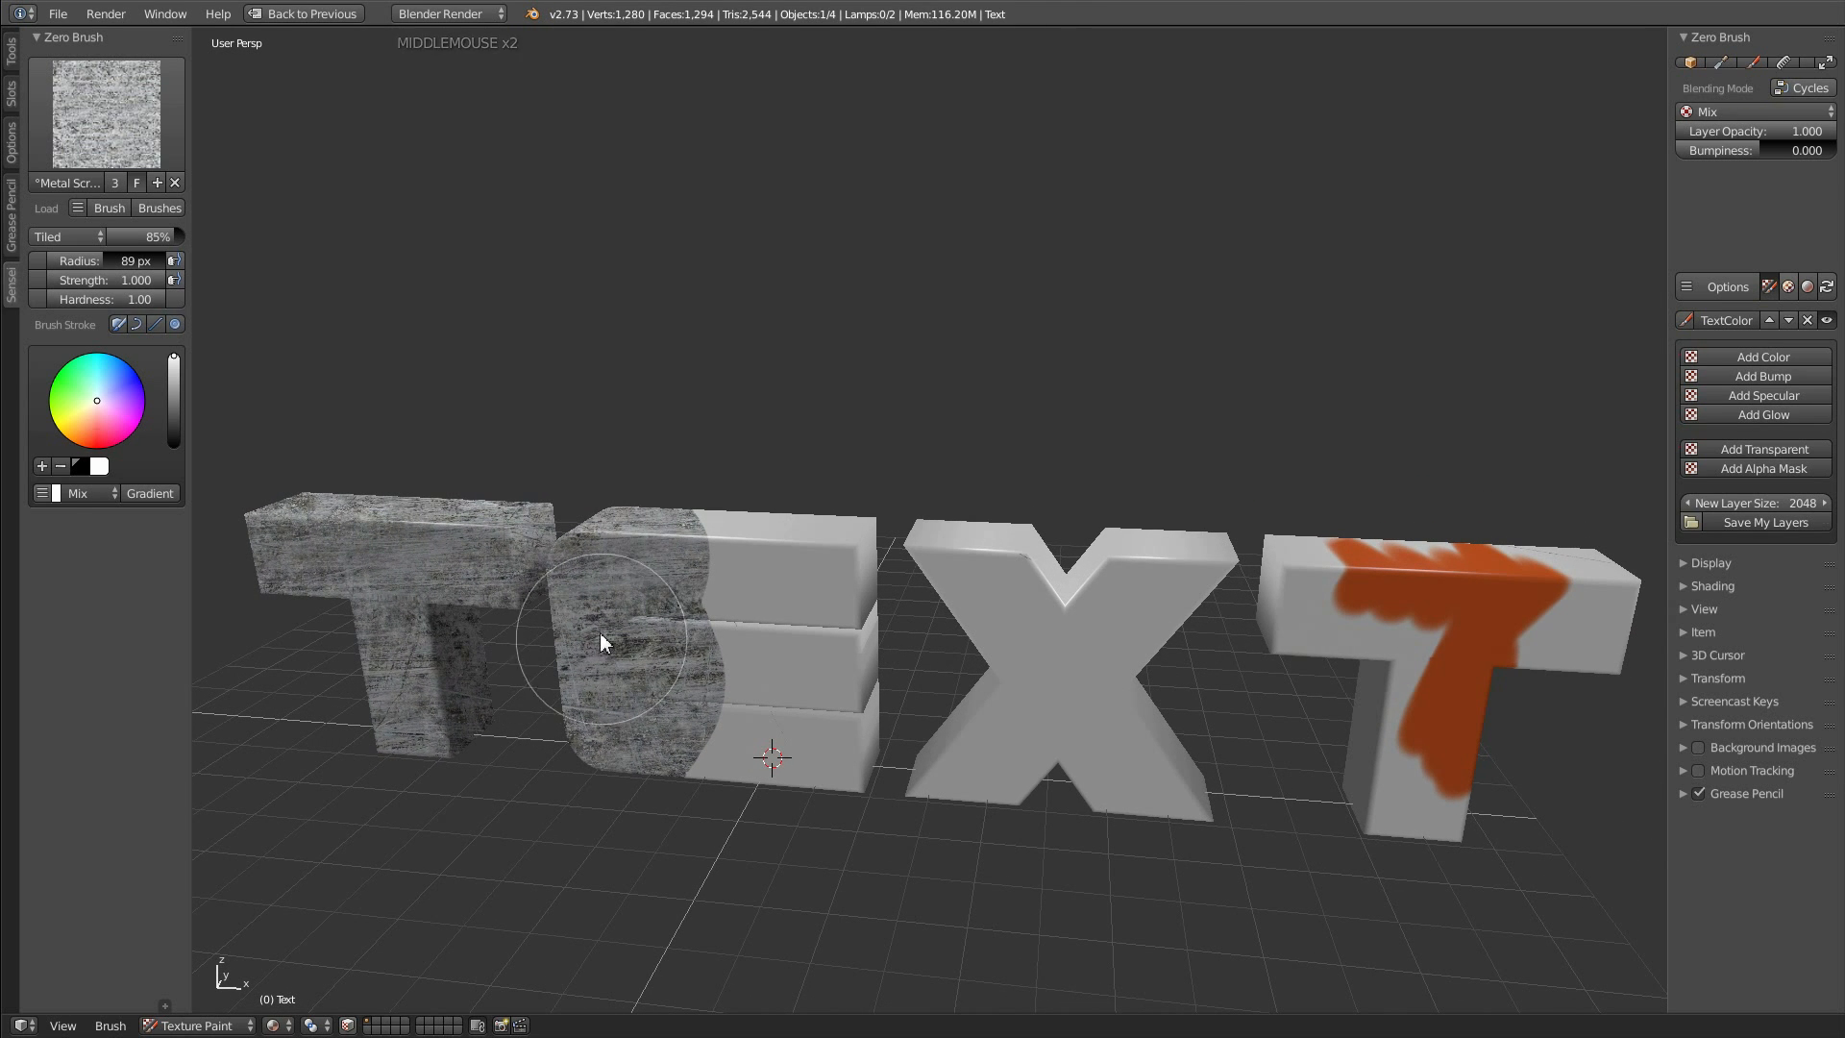
# Set the brush saturation to 0.000 and paint over the first T and the E.
pyautogui.click(42, 494)
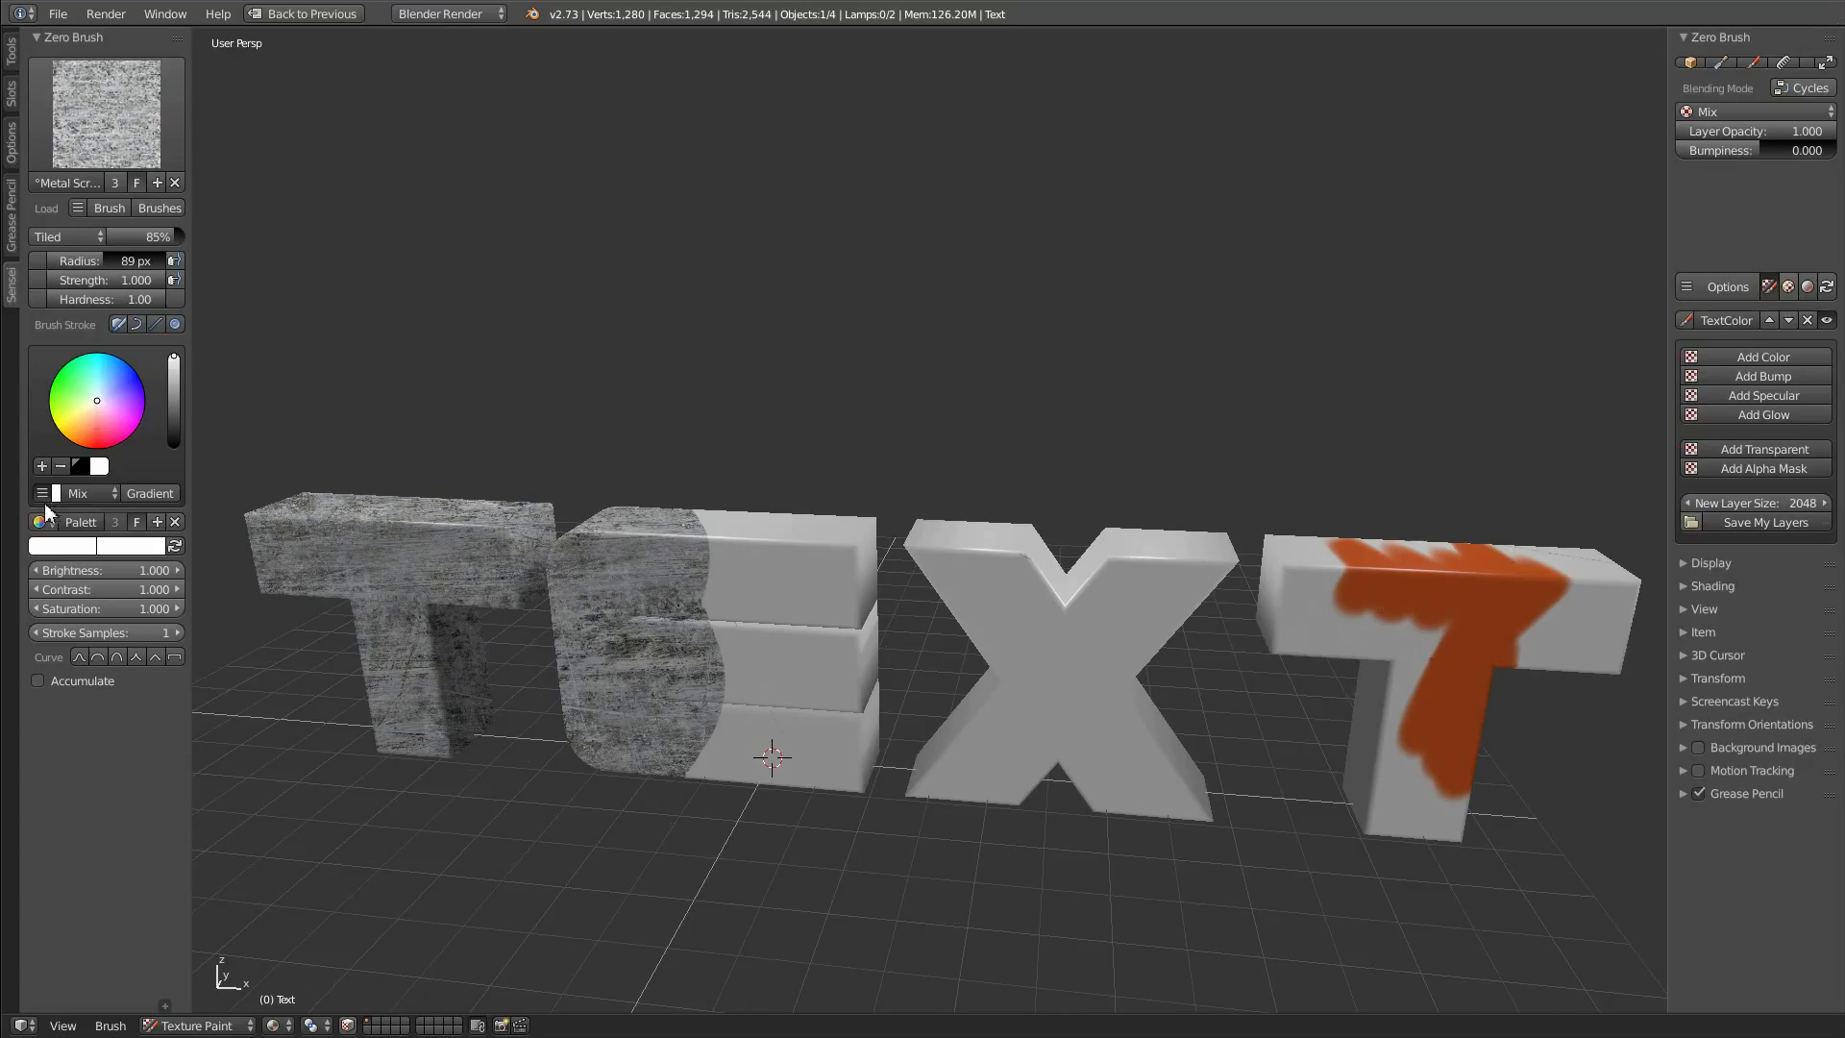
pyautogui.moveTo(95, 605); pyautogui.dragTo(62, 613)
pyautogui.moveTo(654, 594)
pyautogui.mouseDown()
pyautogui.moveTo(631, 661)
pyautogui.moveTo(571, 542)
pyautogui.moveTo(527, 521)
pyautogui.moveTo(384, 559)
pyautogui.moveTo(496, 558)
pyautogui.moveTo(519, 597)
pyautogui.mouseUp()
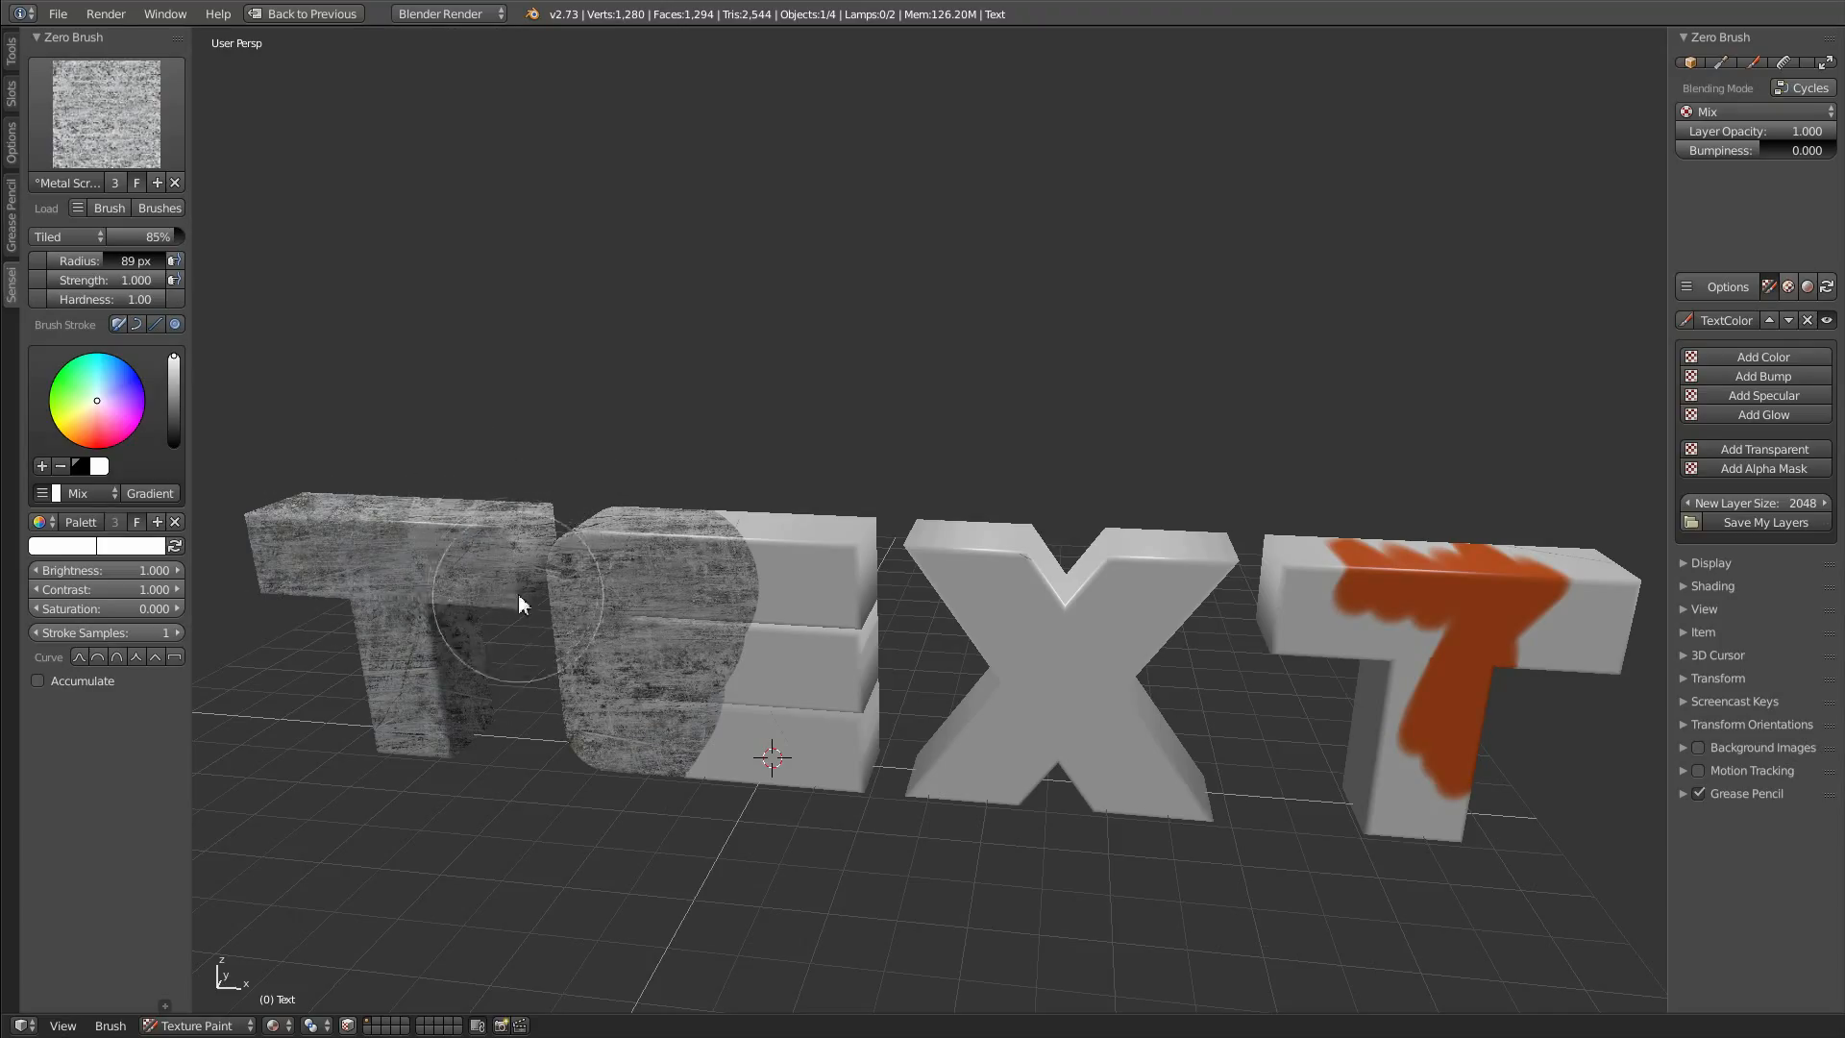
# Set the brush contrast to 0.700 and brightness to 1.100, and repaint the first T and most of the E.
pyautogui.click(36, 589)
pyautogui.click(36, 589)
pyautogui.moveTo(631, 555)
pyautogui.mouseDown()
pyautogui.moveTo(661, 555)
pyautogui.moveTo(661, 579)
pyautogui.mouseUp()
pyautogui.click(178, 570)
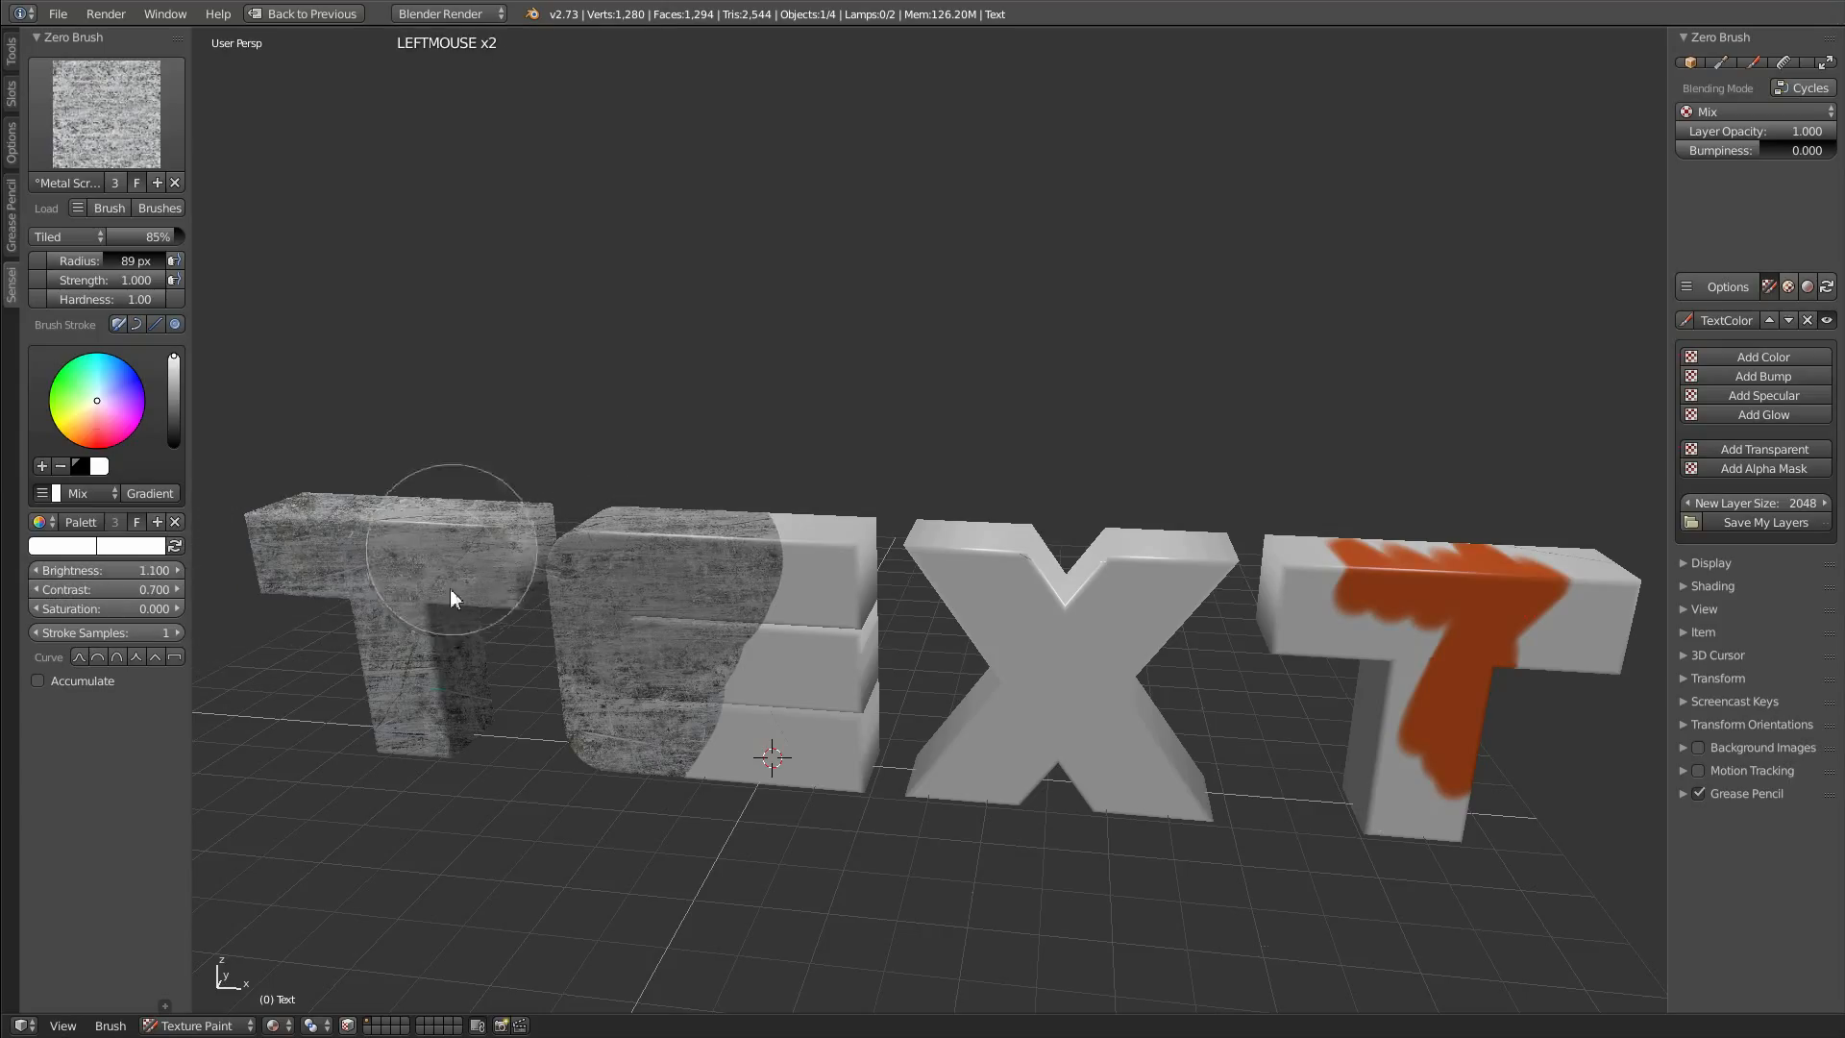
pyautogui.moveTo(644, 638)
pyautogui.mouseDown()
pyautogui.moveTo(708, 692)
pyautogui.moveTo(753, 556)
pyautogui.mouseUp()
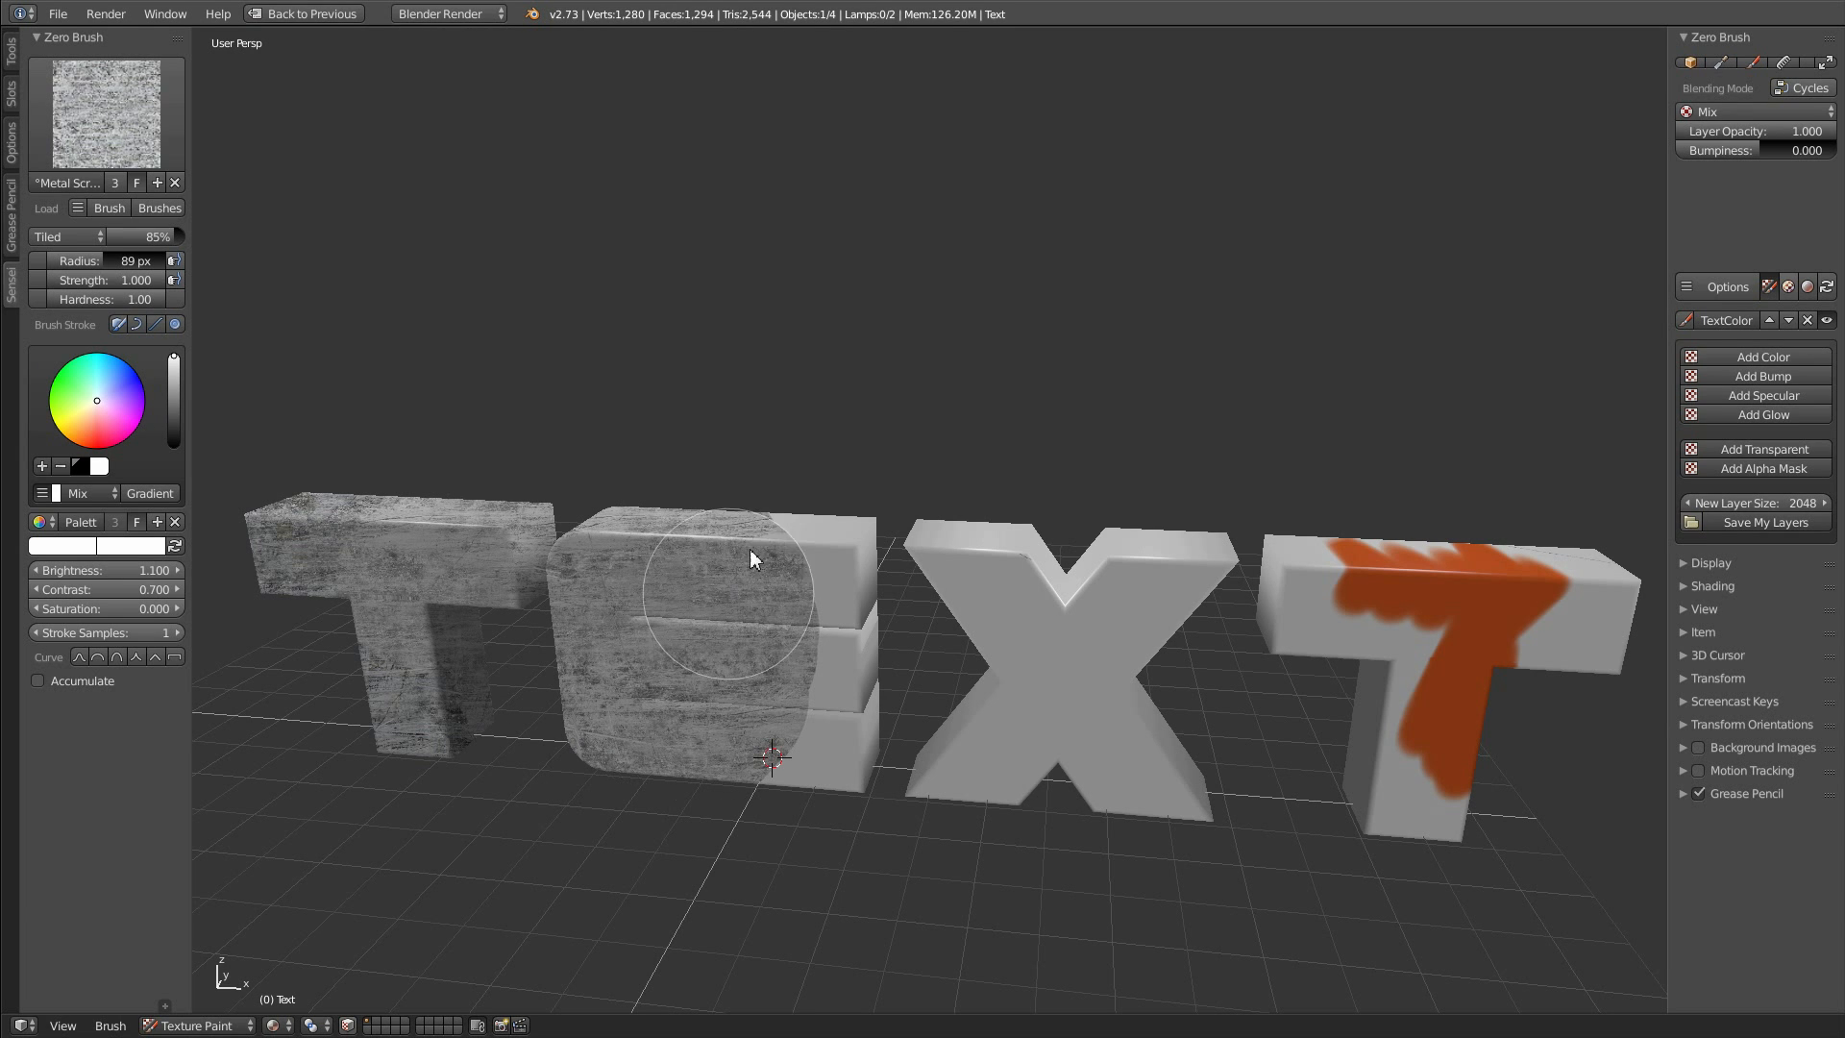
pyautogui.moveTo(385, 504)
pyautogui.mouseDown()
pyautogui.moveTo(394, 623)
pyautogui.moveTo(466, 719)
pyautogui.mouseUp()
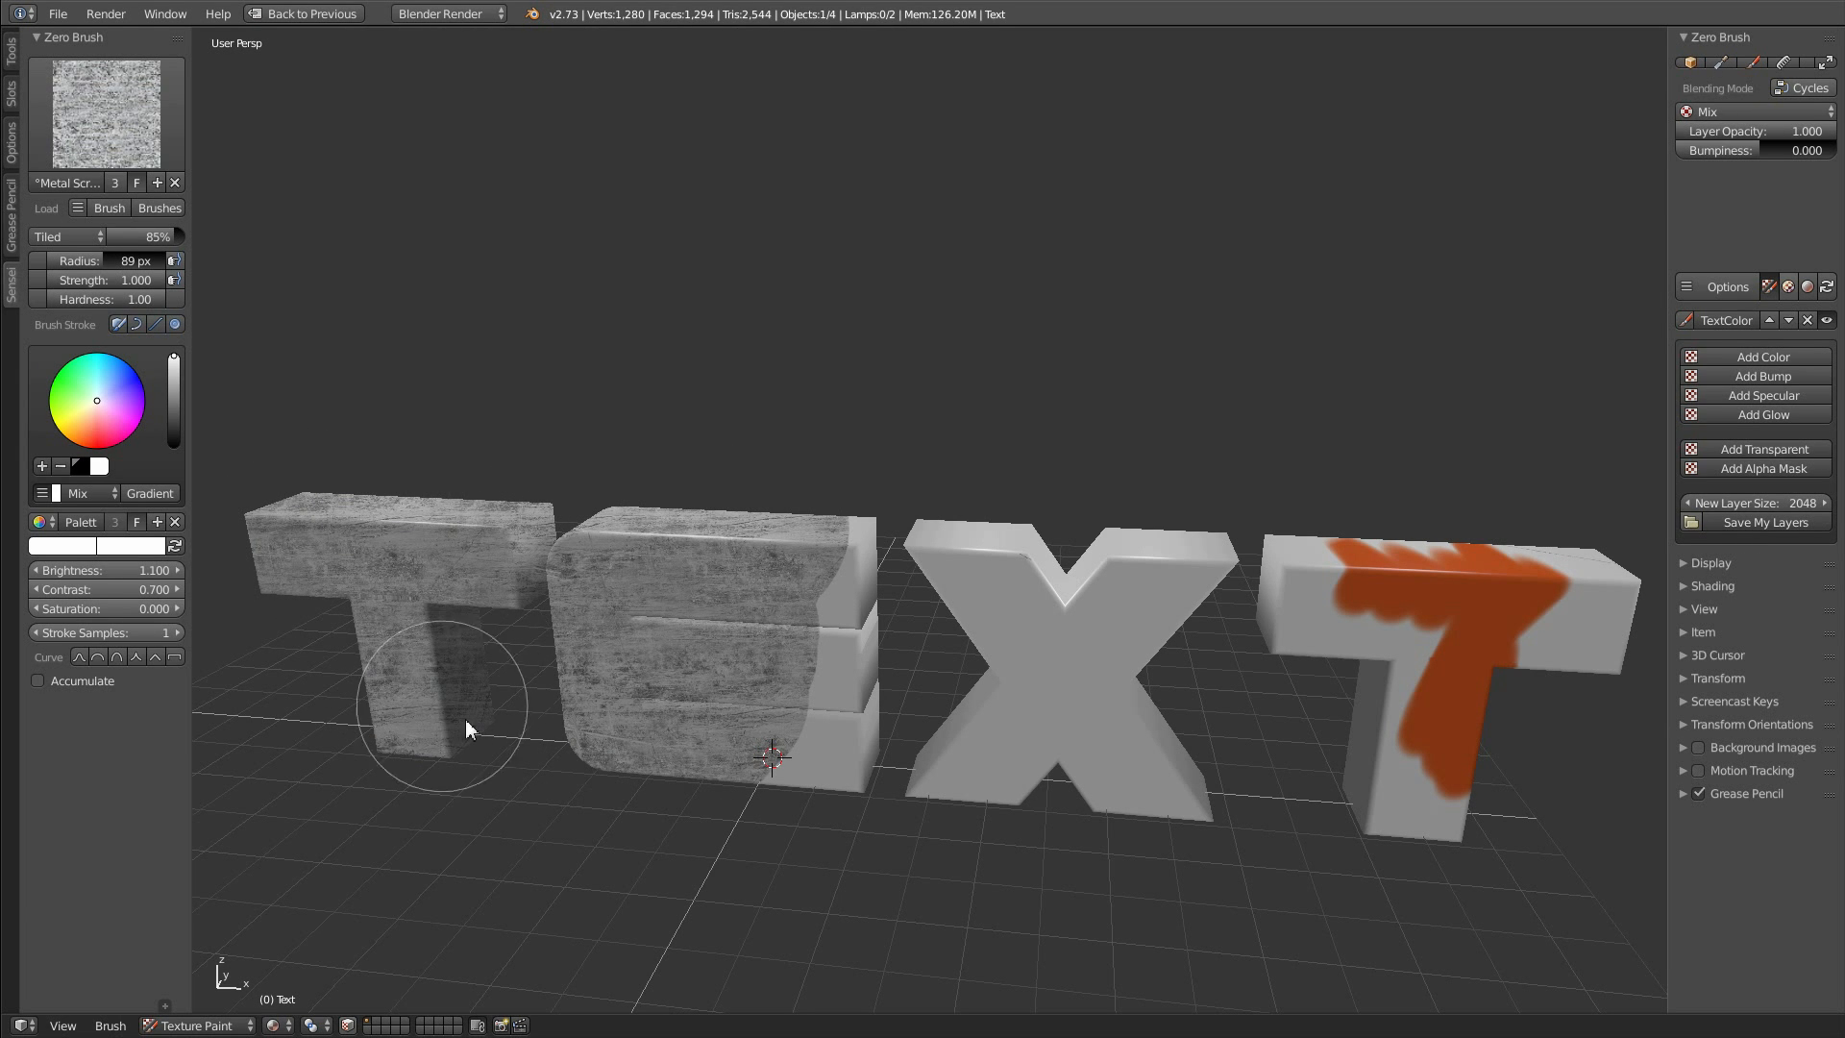
# Set the brush brightness to 1.05 and repaint the first T, the E and the near edge of the X.
pyautogui.click(98, 570)
pyautogui.write('1')
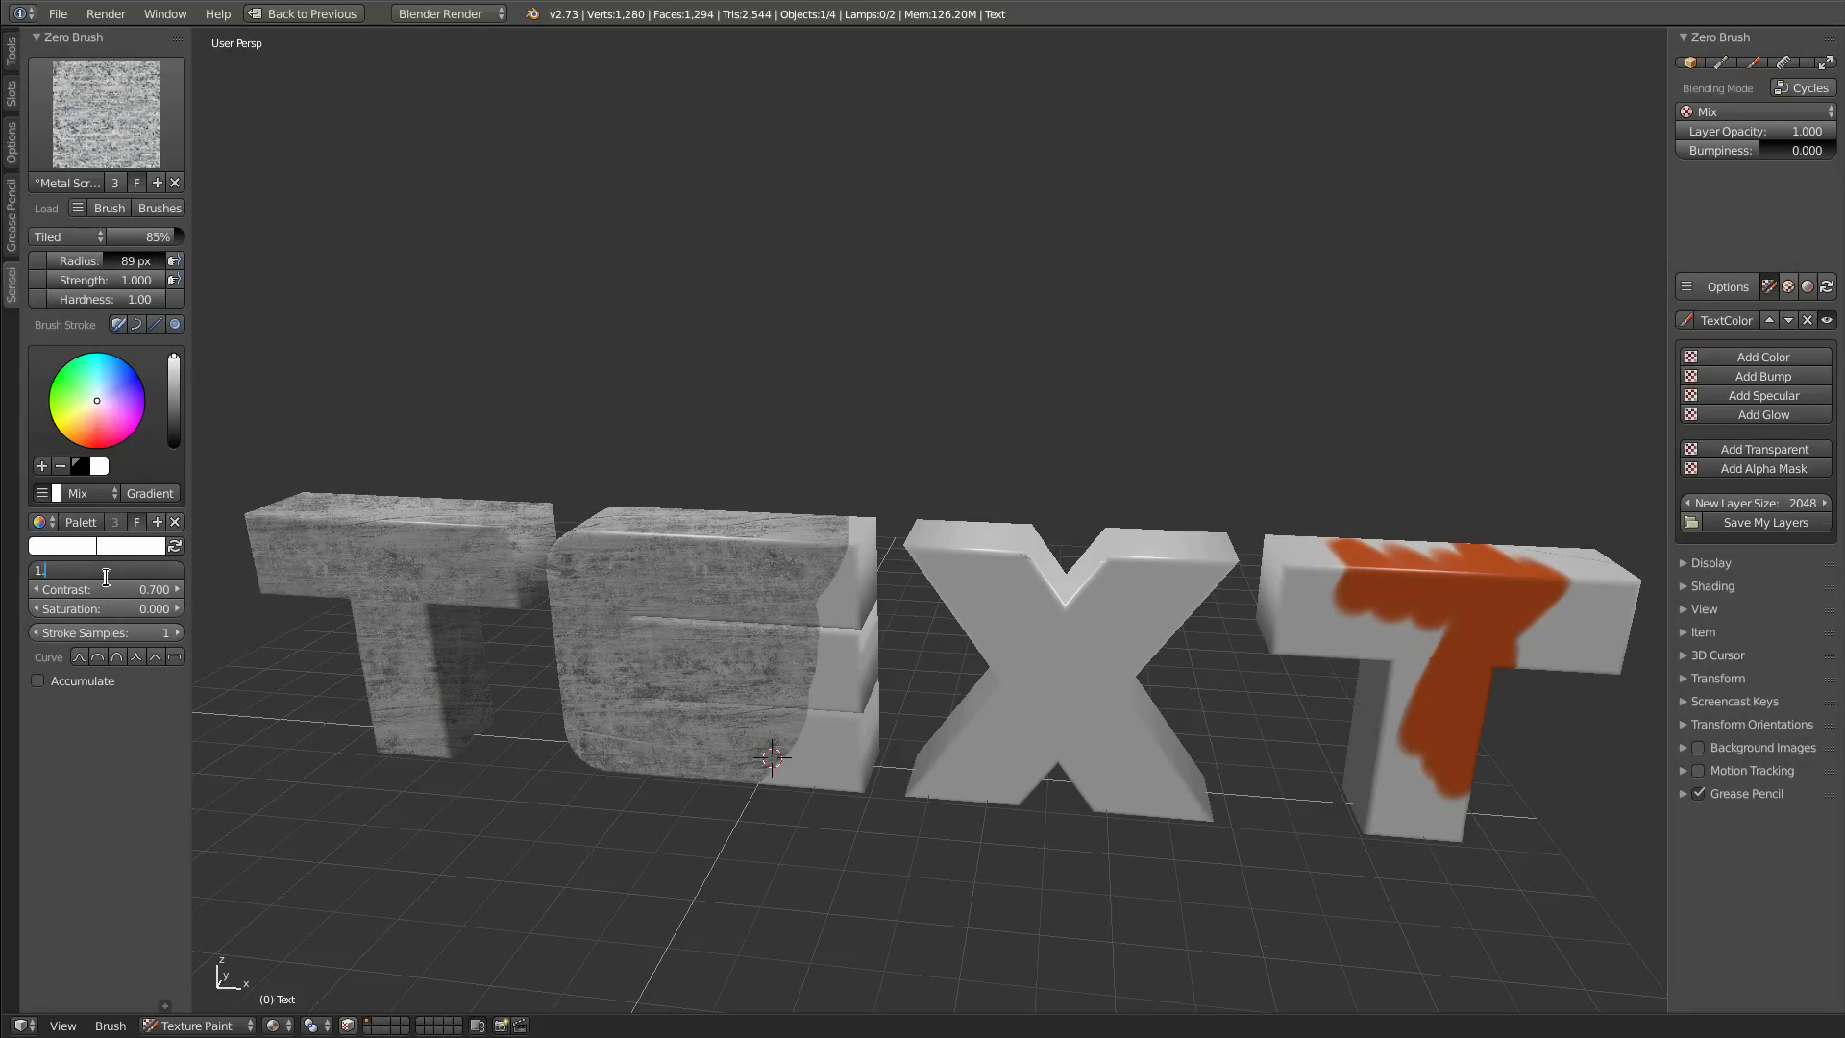
pyautogui.write('.05')
pyautogui.press('Return')
pyautogui.click(471, 543)
pyautogui.moveTo(283, 548)
pyautogui.mouseDown()
pyautogui.moveTo(412, 673)
pyautogui.moveTo(839, 684)
pyautogui.moveTo(742, 563)
pyautogui.mouseUp()
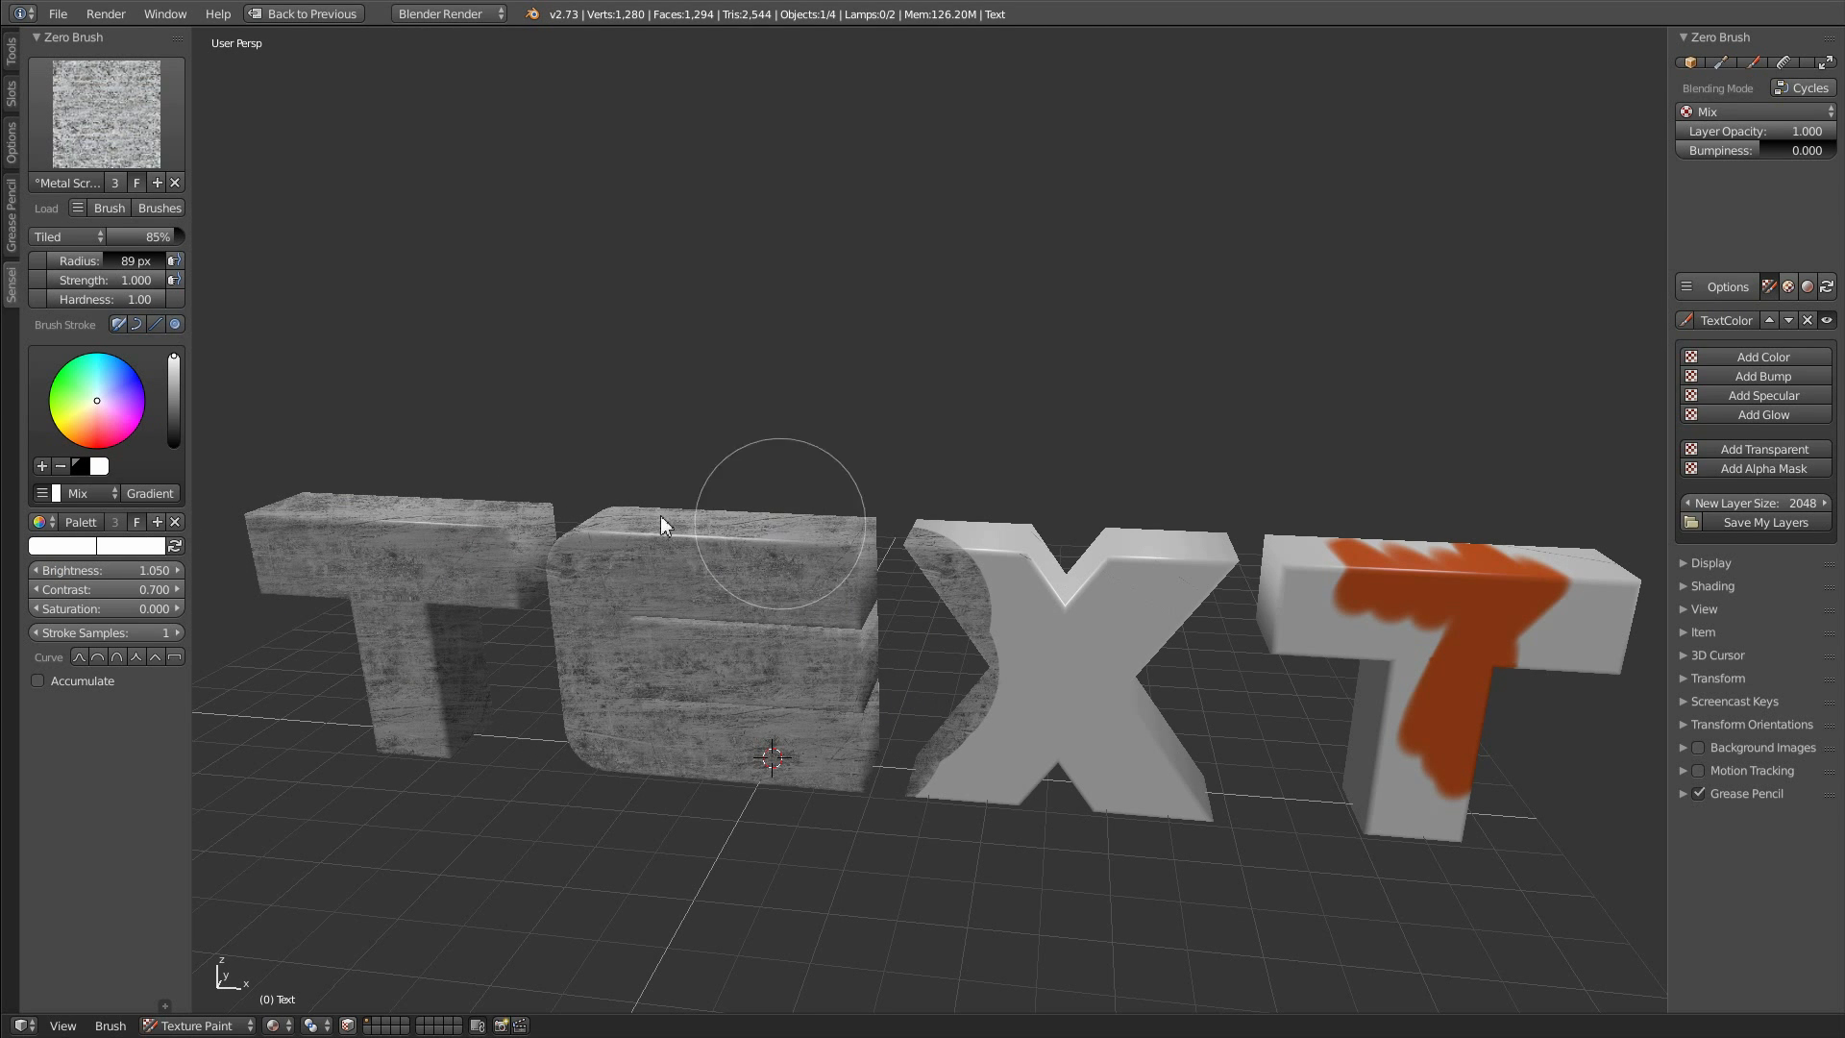
# Collapse the extra brush color options and paint the metal texture over the X and the final T.
pyautogui.click(42, 494)
pyautogui.moveTo(894, 567); pyautogui.dragTo(821, 596, button='middle')
pyautogui.moveTo(1339, 711)
pyautogui.mouseDown()
pyautogui.moveTo(1274, 757)
pyautogui.moveTo(1101, 639)
pyautogui.moveTo(1158, 849)
pyautogui.moveTo(909, 824)
pyautogui.moveTo(874, 648)
pyautogui.moveTo(764, 527)
pyautogui.moveTo(771, 748)
pyautogui.moveTo(650, 559)
pyautogui.moveTo(330, 557)
pyautogui.moveTo(911, 894)
pyautogui.mouseUp()
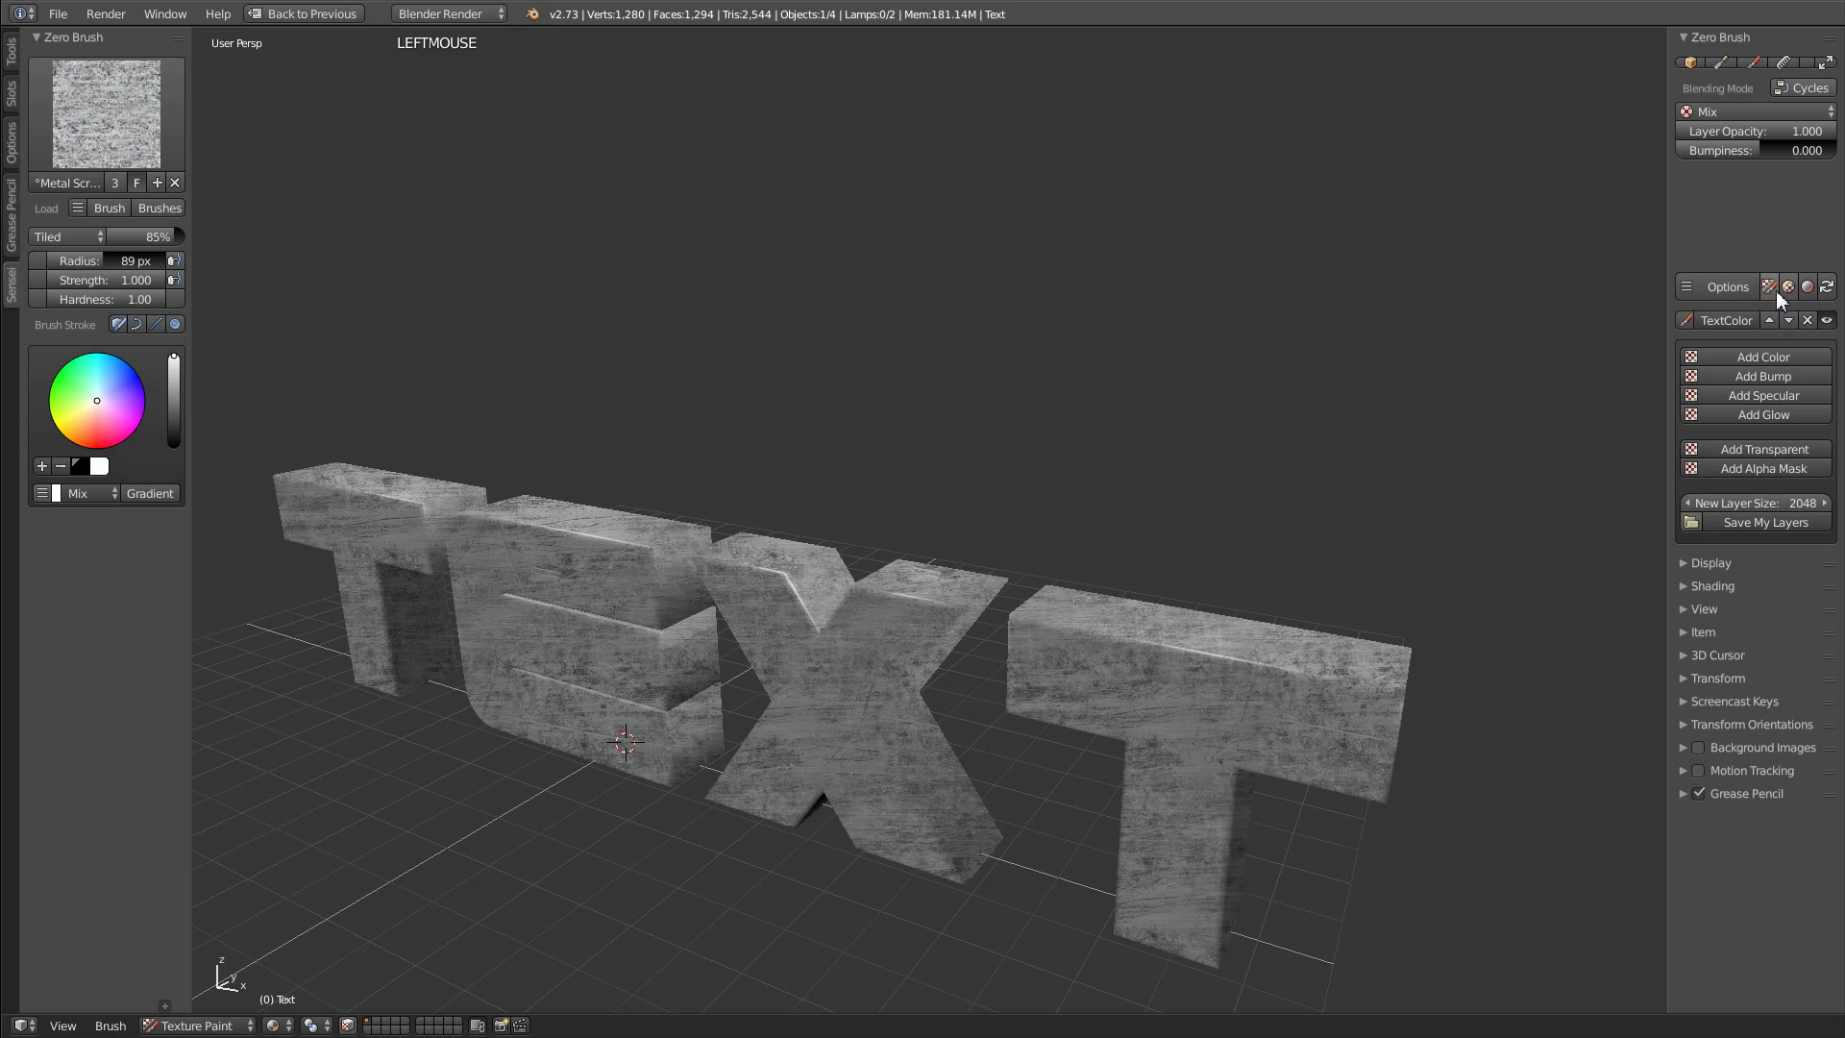
# Lower the brush hardness to 0.27 and paint the scratched metal over all the letters from several viewing angles.
pyautogui.click(152, 298)
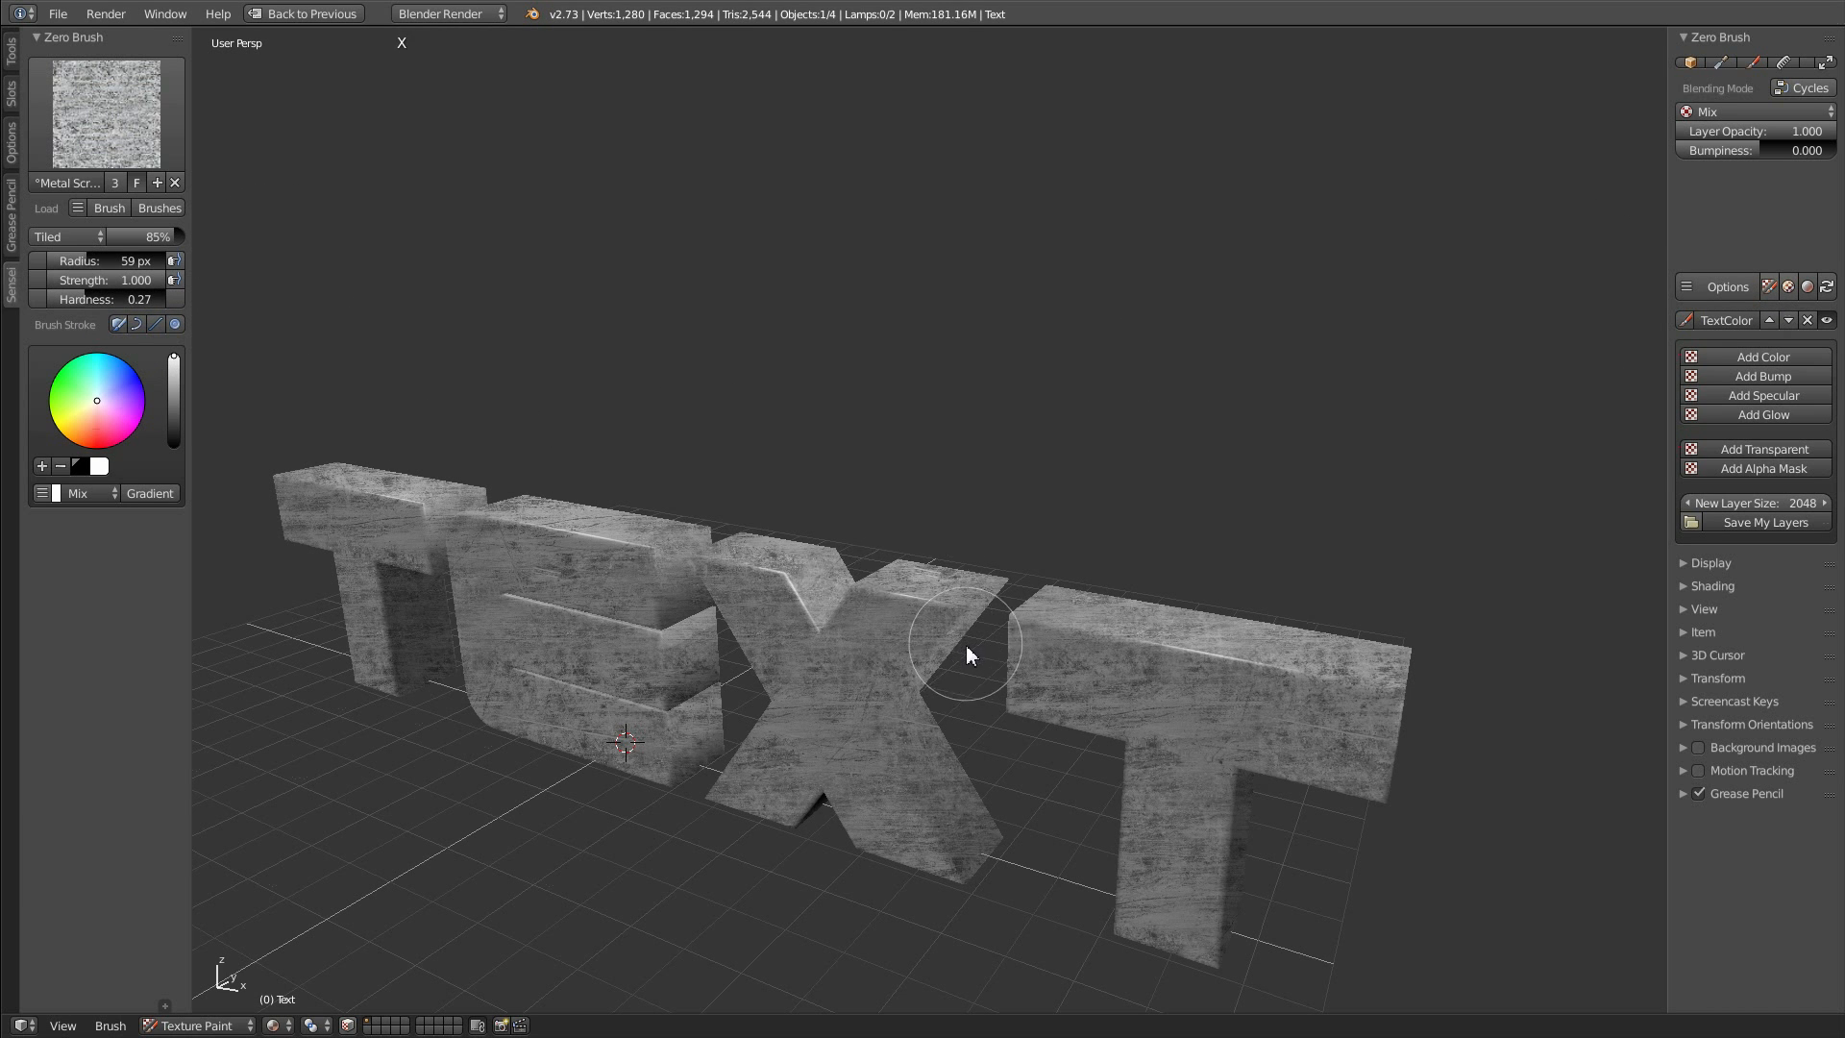
pyautogui.keyDown('shift'); pyautogui.moveTo(966, 644); pyautogui.dragTo(894, 562, button='middle'); pyautogui.keyUp('shift')
pyautogui.moveTo(1028, 591)
pyautogui.mouseDown(button='middle')
pyautogui.moveTo(956, 567)
pyautogui.moveTo(925, 578)
pyautogui.mouseUp(button='middle')
pyautogui.moveTo(749, 444)
pyautogui.mouseDown()
pyautogui.moveTo(772, 471)
pyautogui.moveTo(844, 453)
pyautogui.moveTo(762, 535)
pyautogui.moveTo(609, 548)
pyautogui.moveTo(604, 402)
pyautogui.moveTo(620, 690)
pyautogui.moveTo(708, 812)
pyautogui.moveTo(741, 639)
pyautogui.mouseUp()
pyautogui.moveTo(741, 640)
pyautogui.mouseDown(button='middle')
pyautogui.moveTo(713, 615)
pyautogui.moveTo(564, 727)
pyautogui.moveTo(951, 597)
pyautogui.moveTo(765, 590)
pyautogui.mouseUp(button='middle')
pyautogui.moveTo(765, 590)
pyautogui.mouseDown()
pyautogui.moveTo(659, 698)
pyautogui.moveTo(760, 834)
pyautogui.moveTo(729, 952)
pyautogui.mouseUp()
pyautogui.keyDown('shift'); pyautogui.moveTo(798, 528); pyautogui.dragTo(832, 639, button='middle'); pyautogui.keyUp('shift')
pyautogui.click(757, 664)
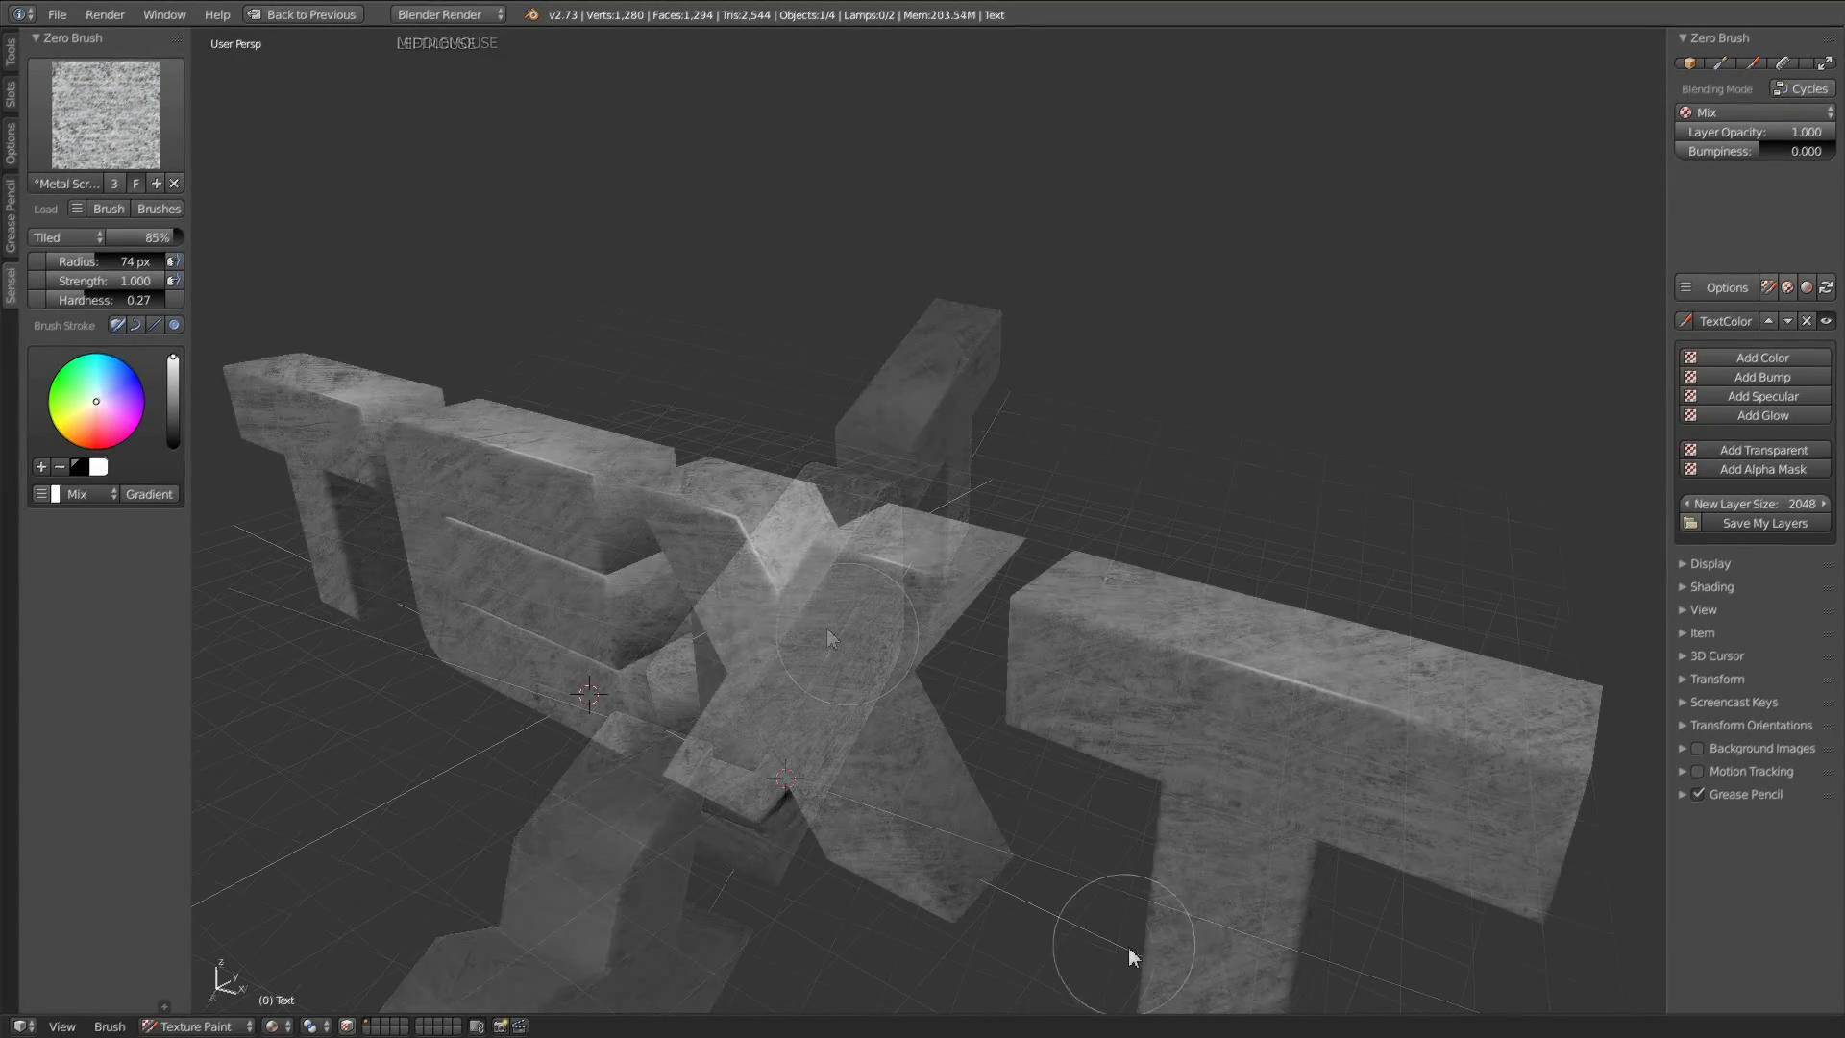
pyautogui.keyDown('shift'); pyautogui.moveTo(1125, 955); pyautogui.dragTo(1165, 885, button='middle'); pyautogui.keyUp('shift')
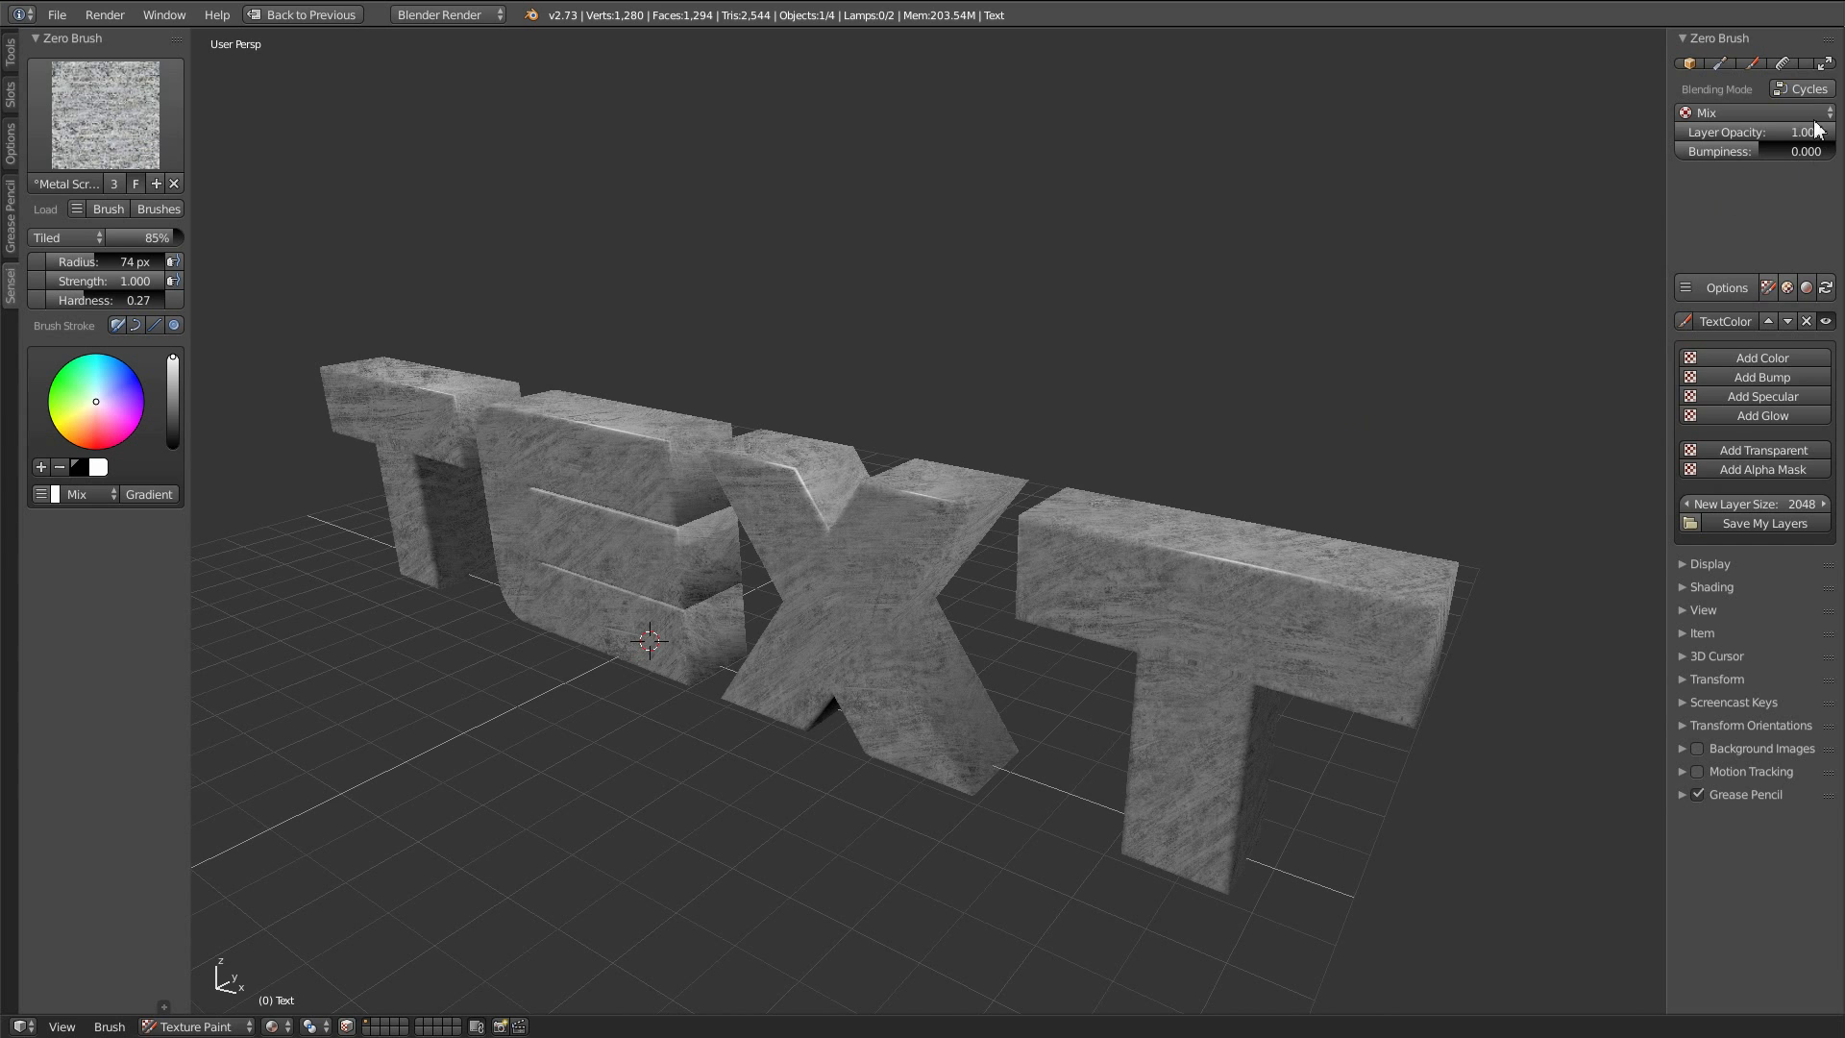
# Switch the material setup to Cycles and return to Object mode.
pyautogui.click(1821, 93)
pyautogui.keyDown('shift'); pyautogui.moveTo(1514, 251); pyautogui.dragTo(1503, 317, button='middle'); pyautogui.keyUp('shift')
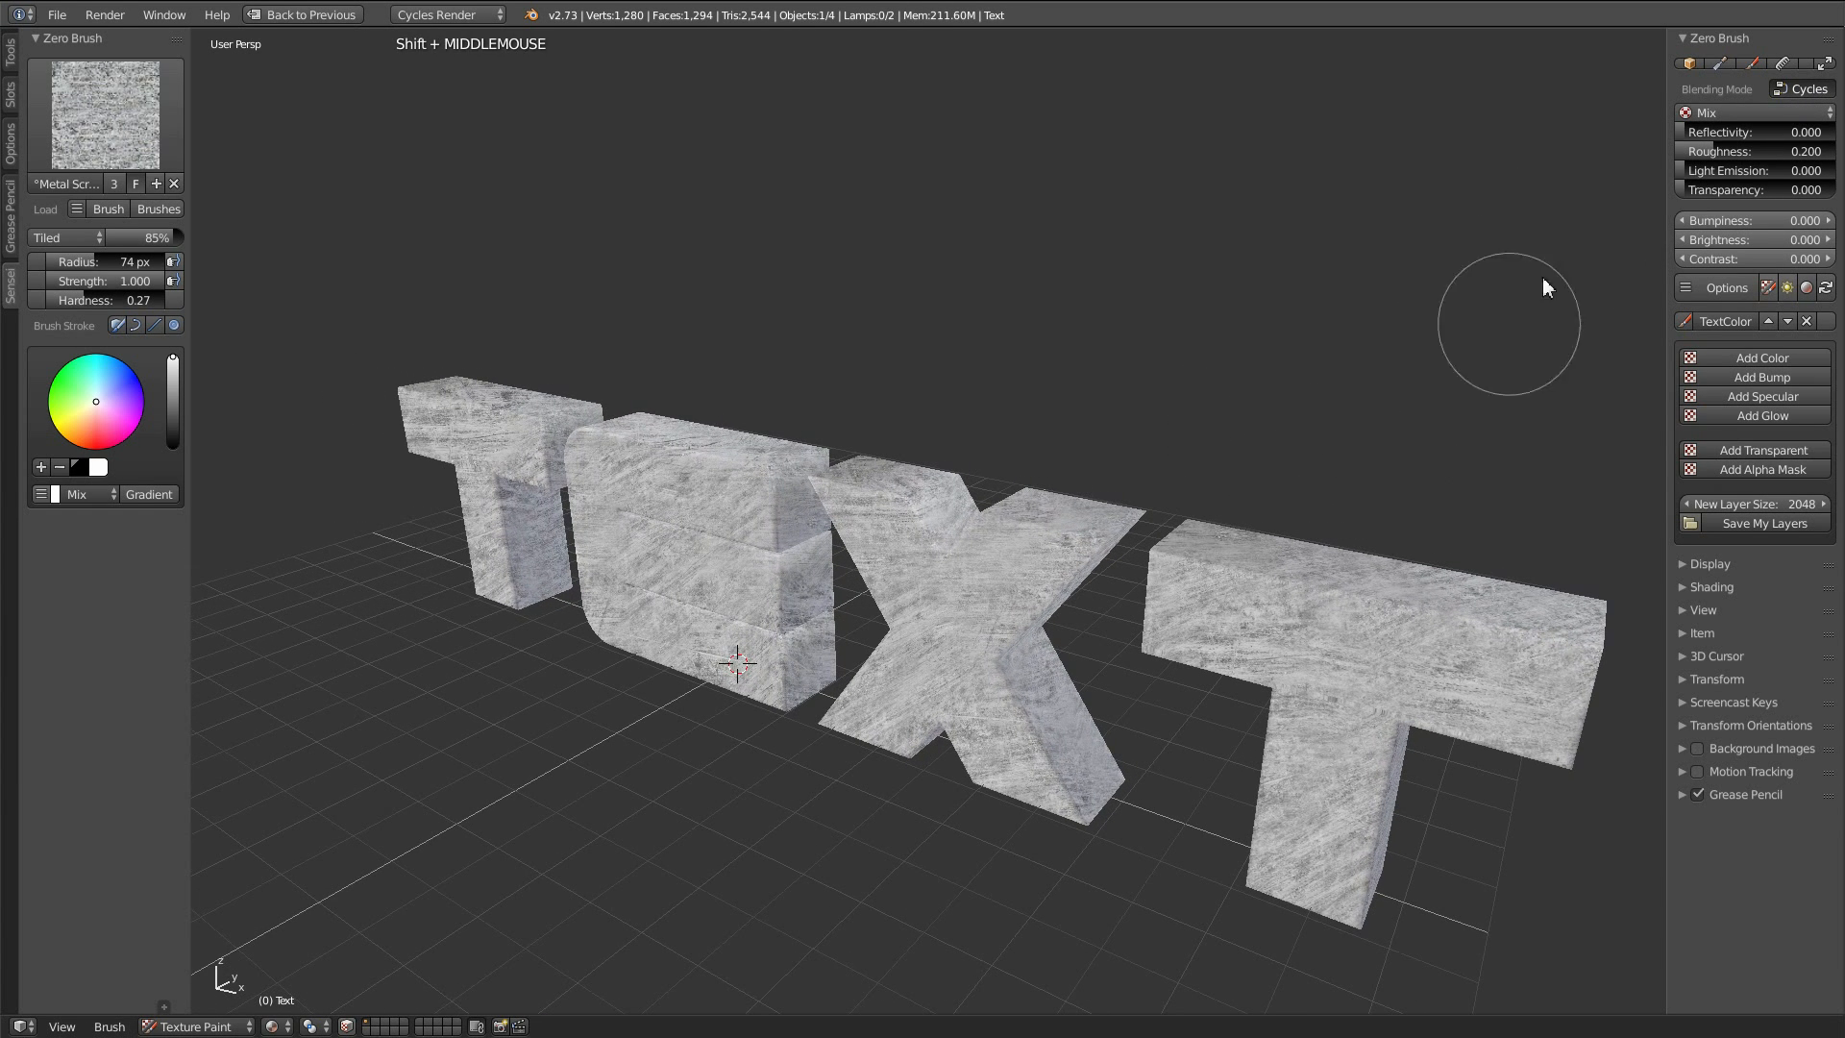
pyautogui.click(1690, 65)
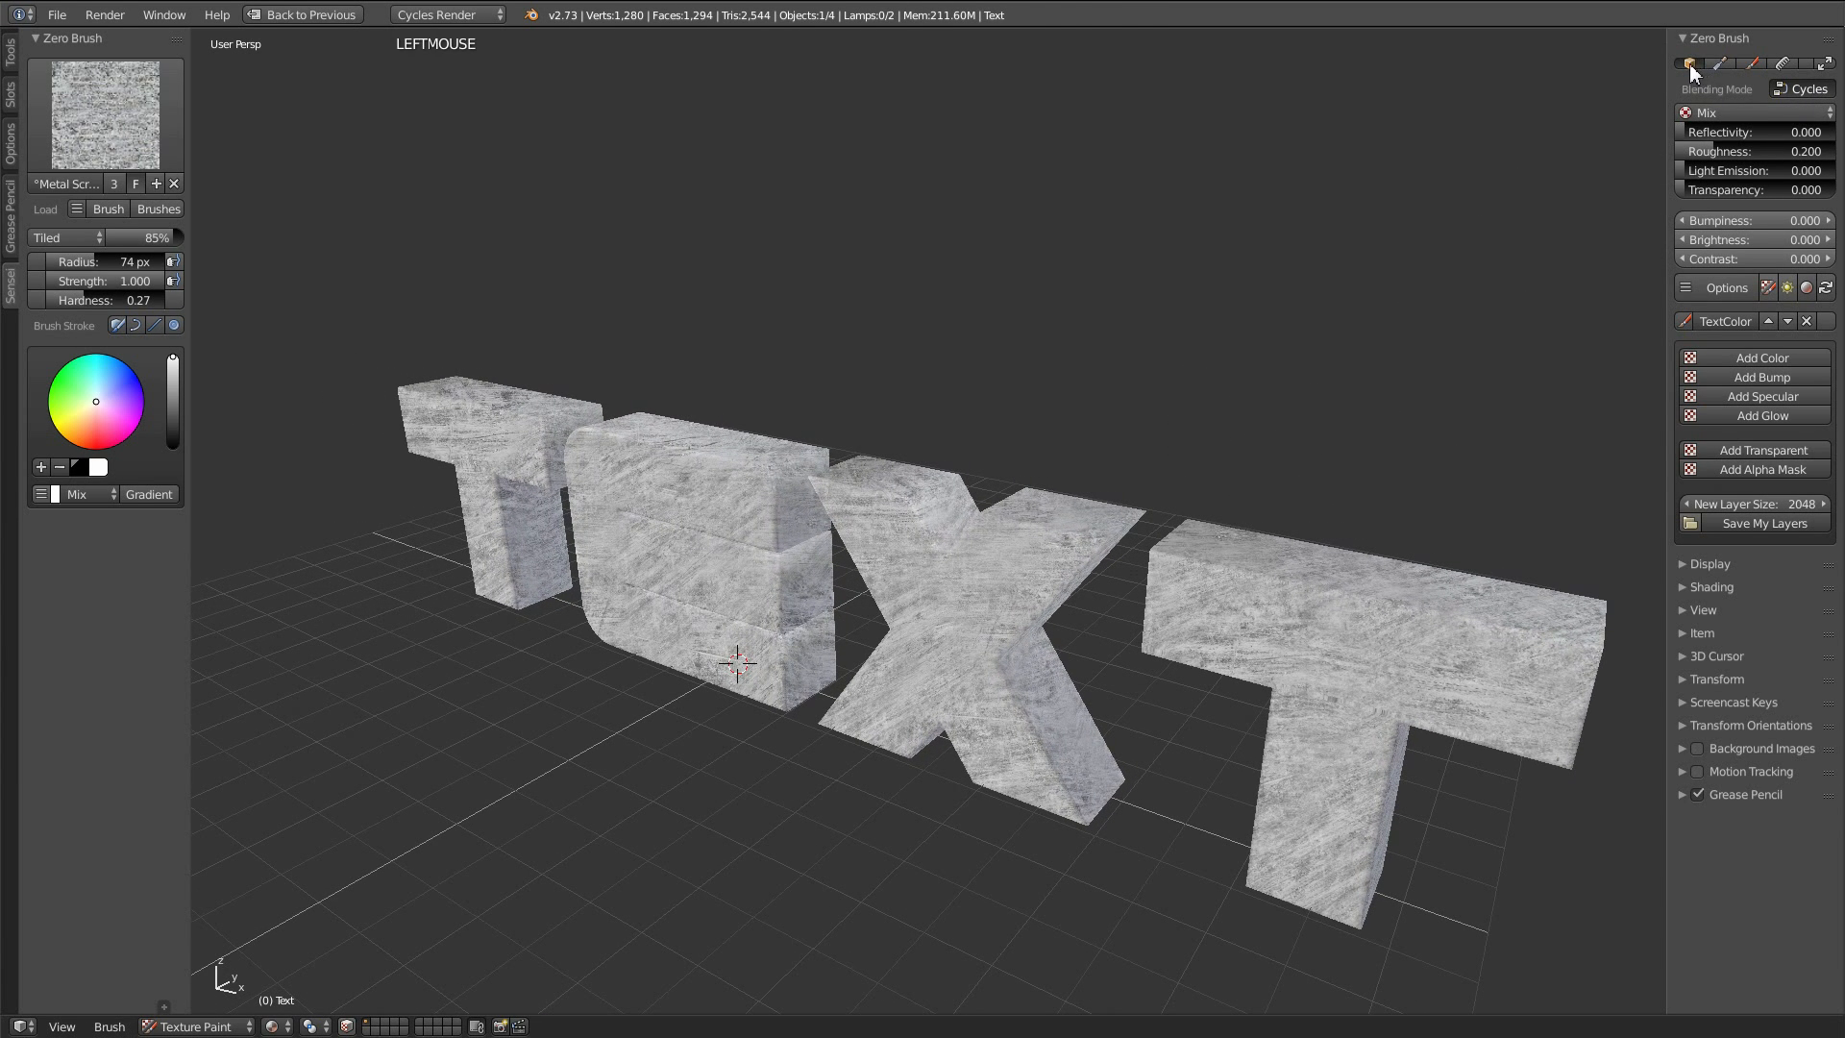
# Add a plane and scale it up into a large floor extending well beyond the text.
pyautogui.hotkey('shift', 'a')
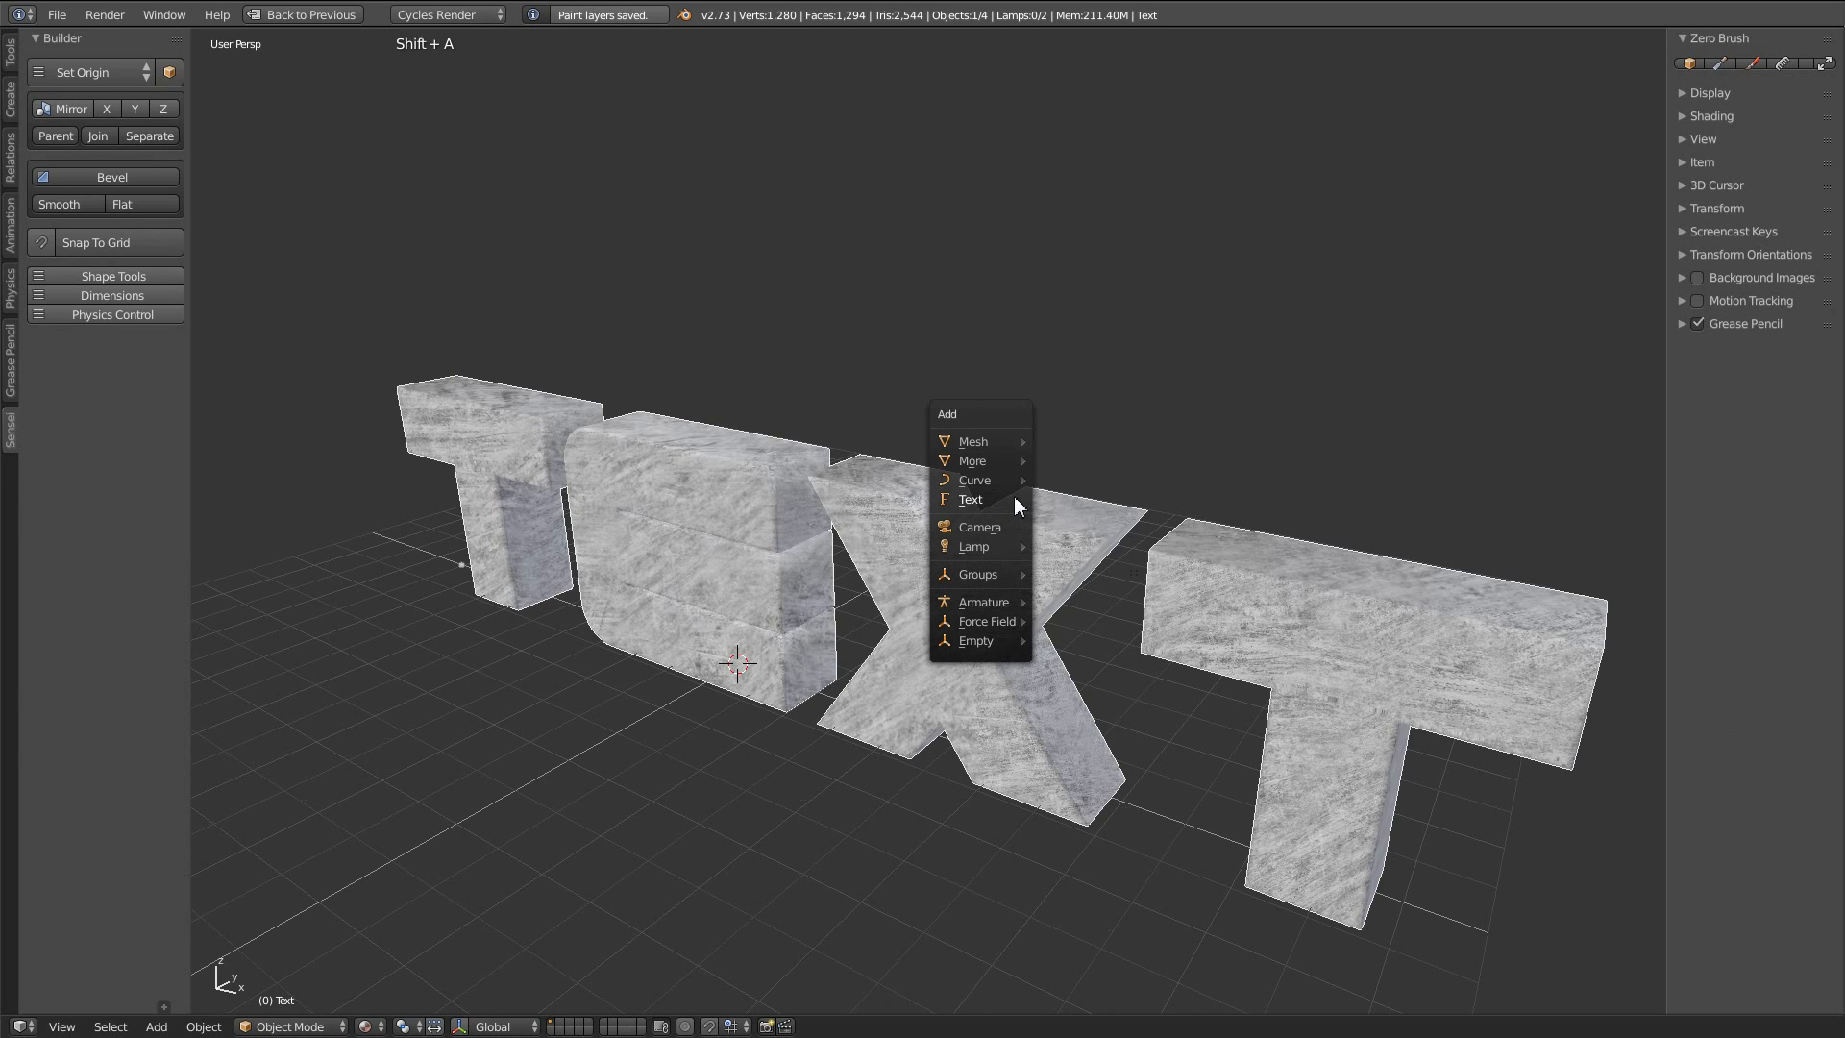
pyautogui.click(1049, 445)
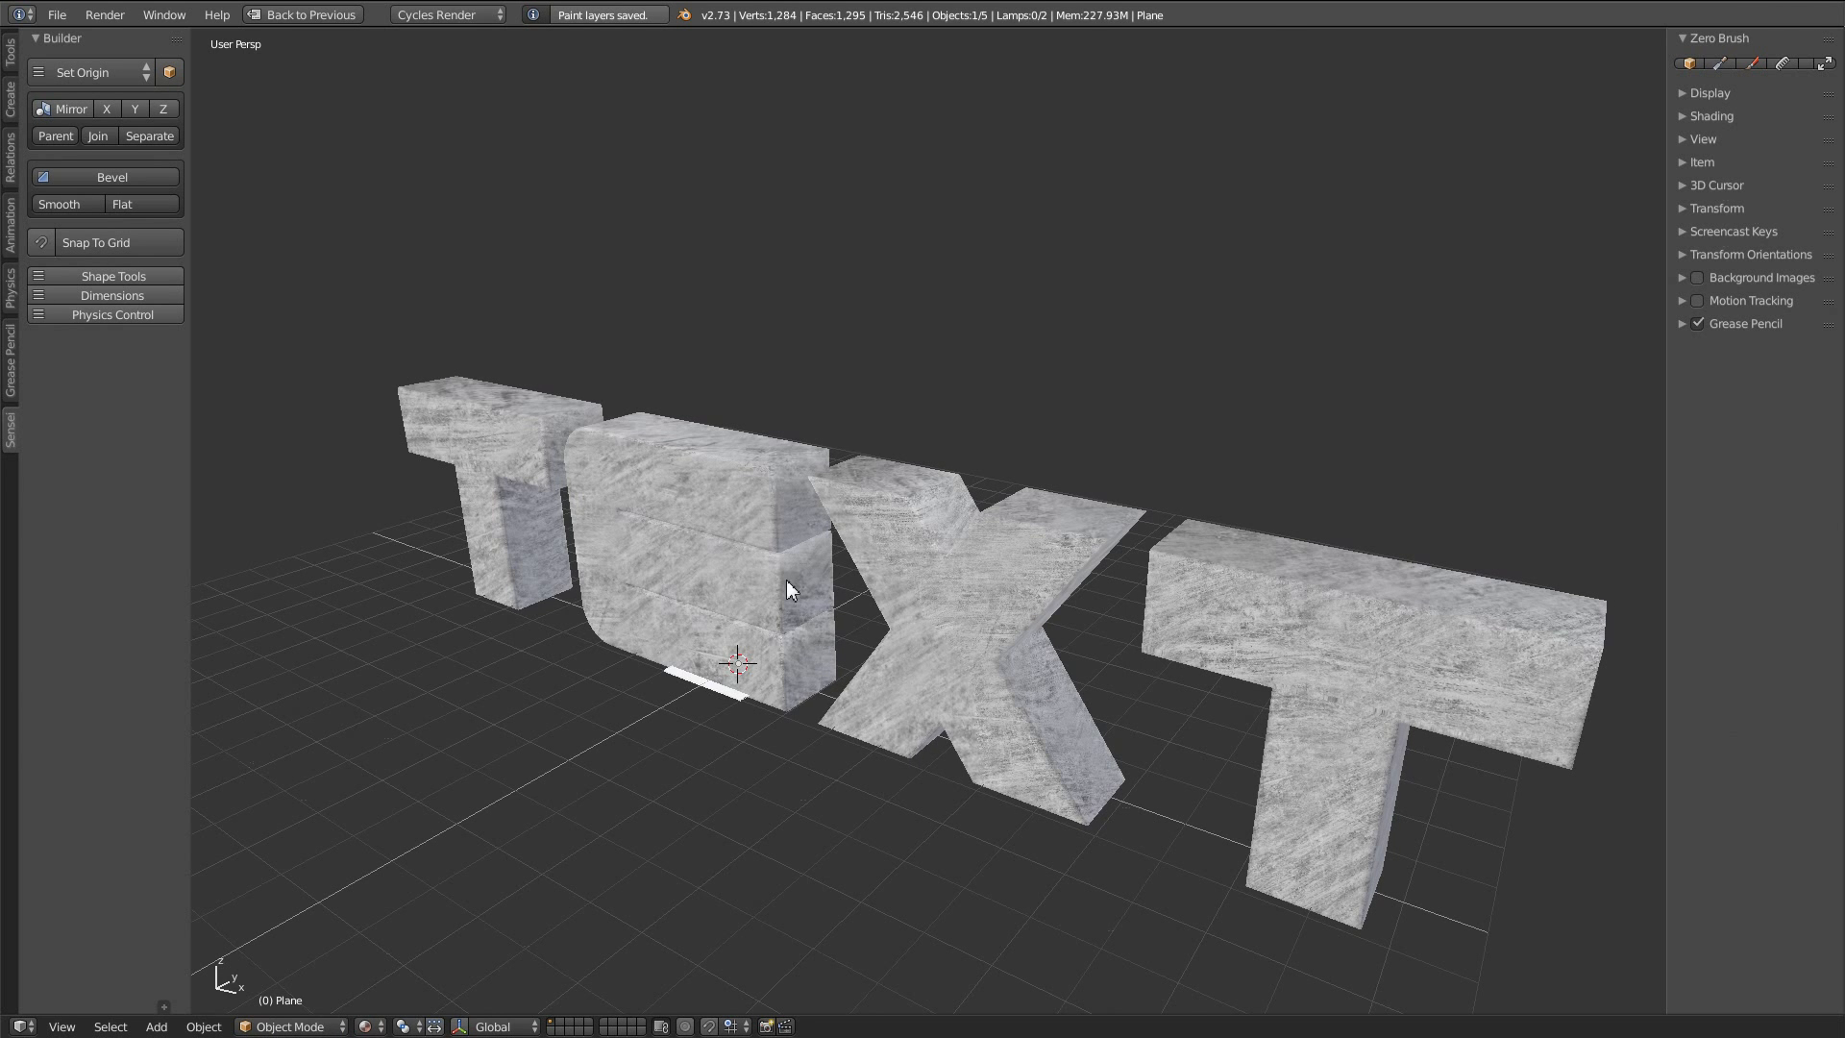
pyautogui.press('s')
pyautogui.click(1408, 258)
pyautogui.press('s')
pyautogui.click(1375, 319)
pyautogui.press('s')
pyautogui.click(1241, 357)
# Move the floor plane along the Z axis to meet the bottoms of the letters.
pyautogui.moveTo(1081, 485); pyautogui.dragTo(1009, 555, button='middle')
pyautogui.press('g')
pyautogui.press('z')
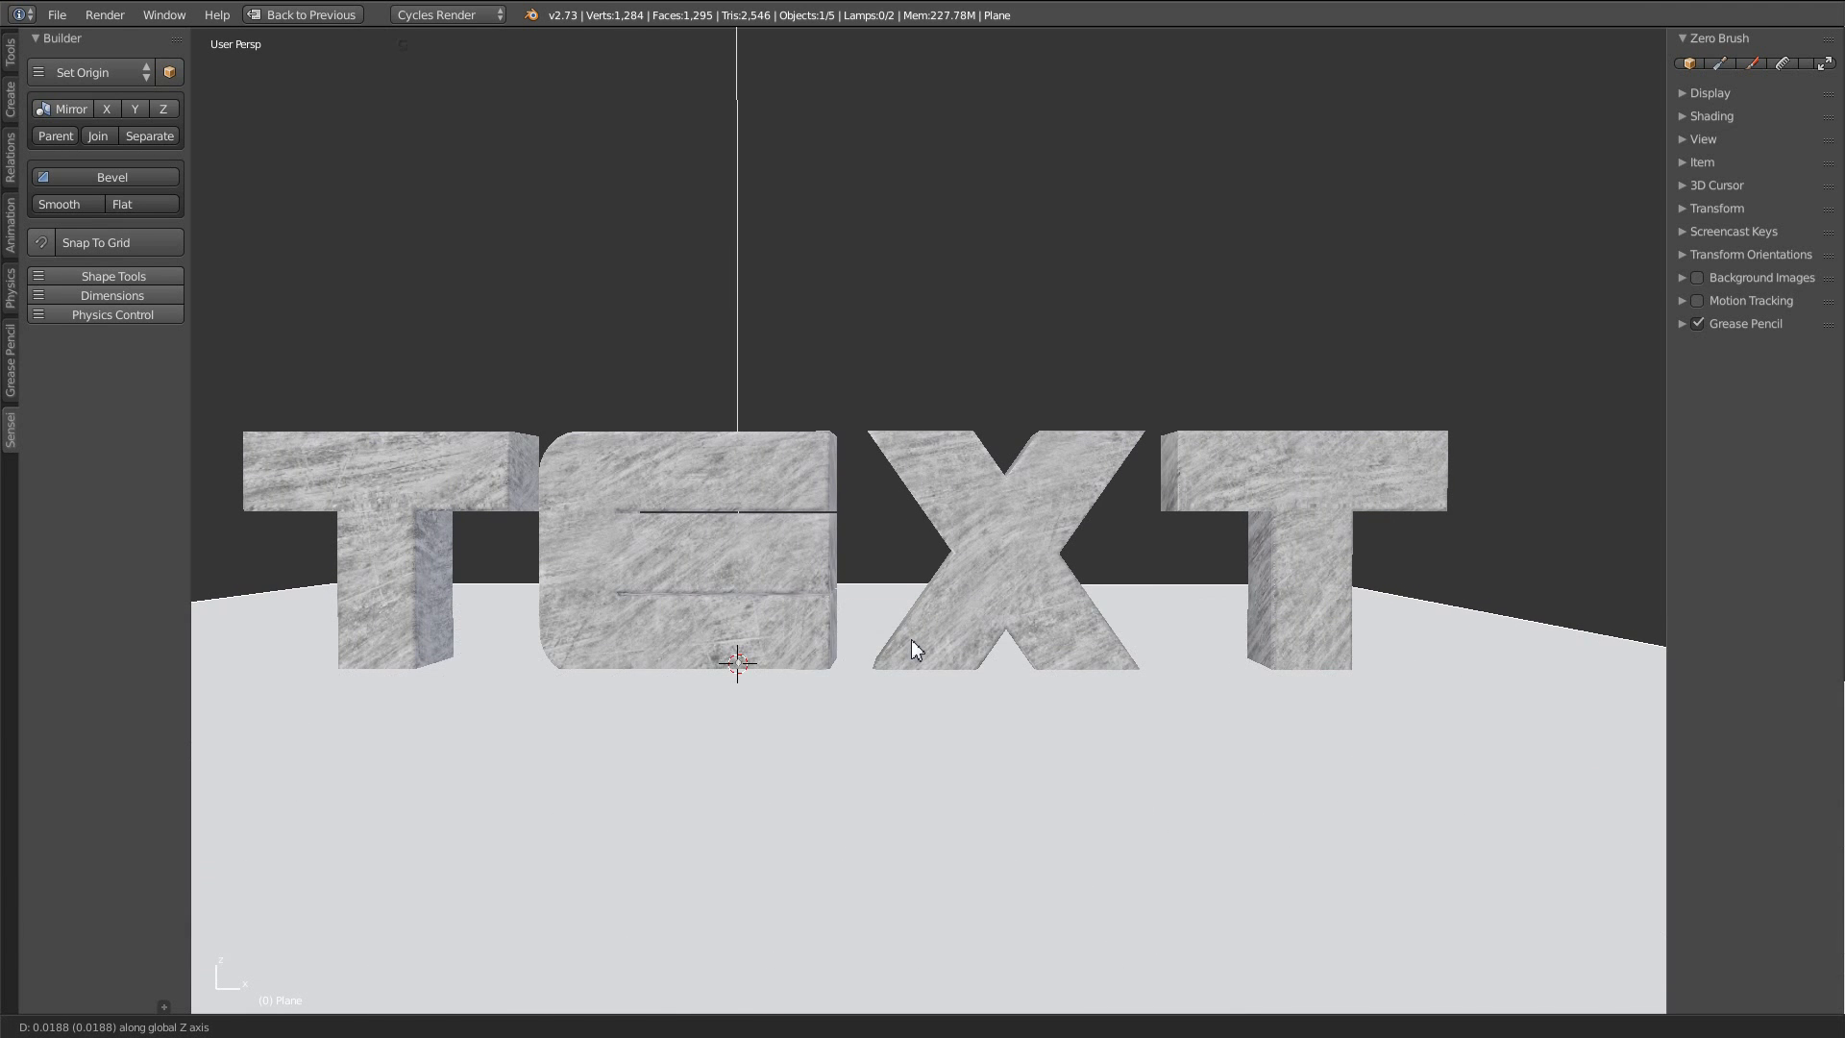
pyautogui.click(908, 642)
# Reselect the text, go back to Texture Paint mode and add the ready-made lighting setup.
pyautogui.moveTo(925, 637); pyautogui.dragTo(1158, 592, button='middle')
pyautogui.click(1158, 592)
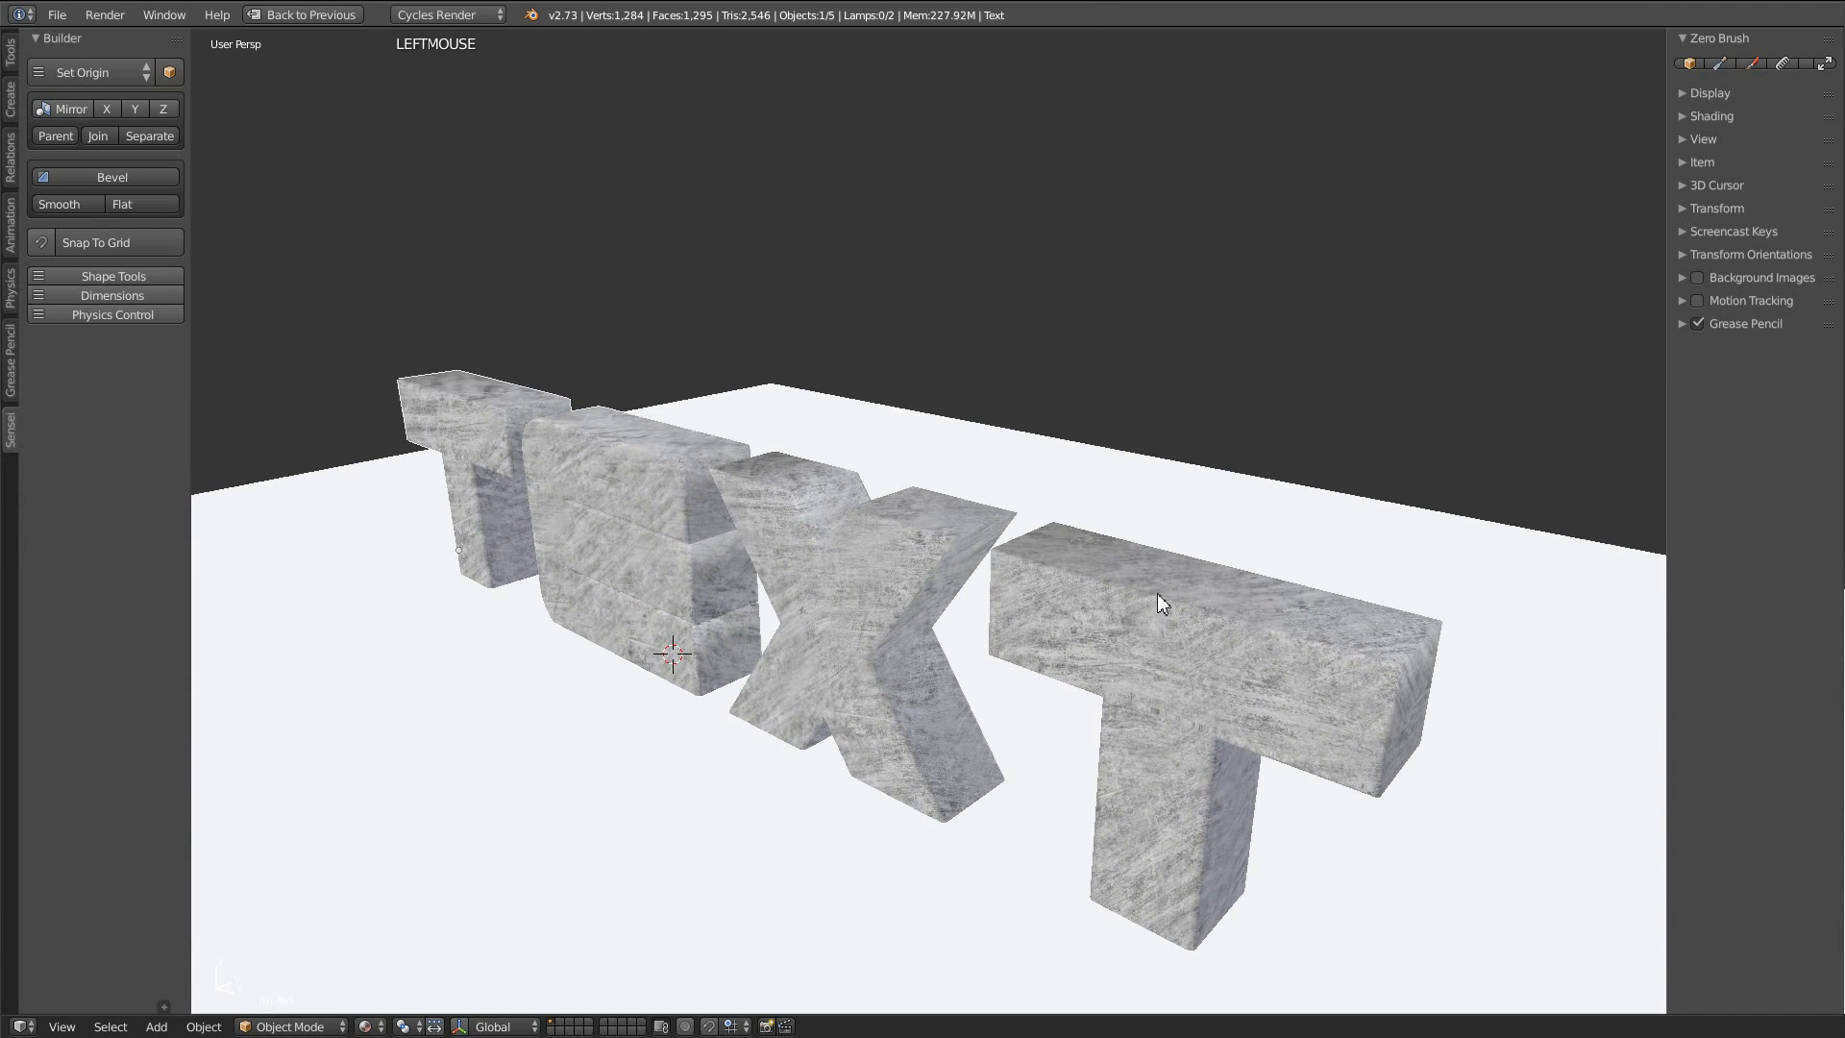
pyautogui.click(1753, 63)
pyautogui.keyDown('shift'); pyautogui.moveTo(1388, 378); pyautogui.dragTo(1330, 330, button='middle'); pyautogui.keyUp('shift')
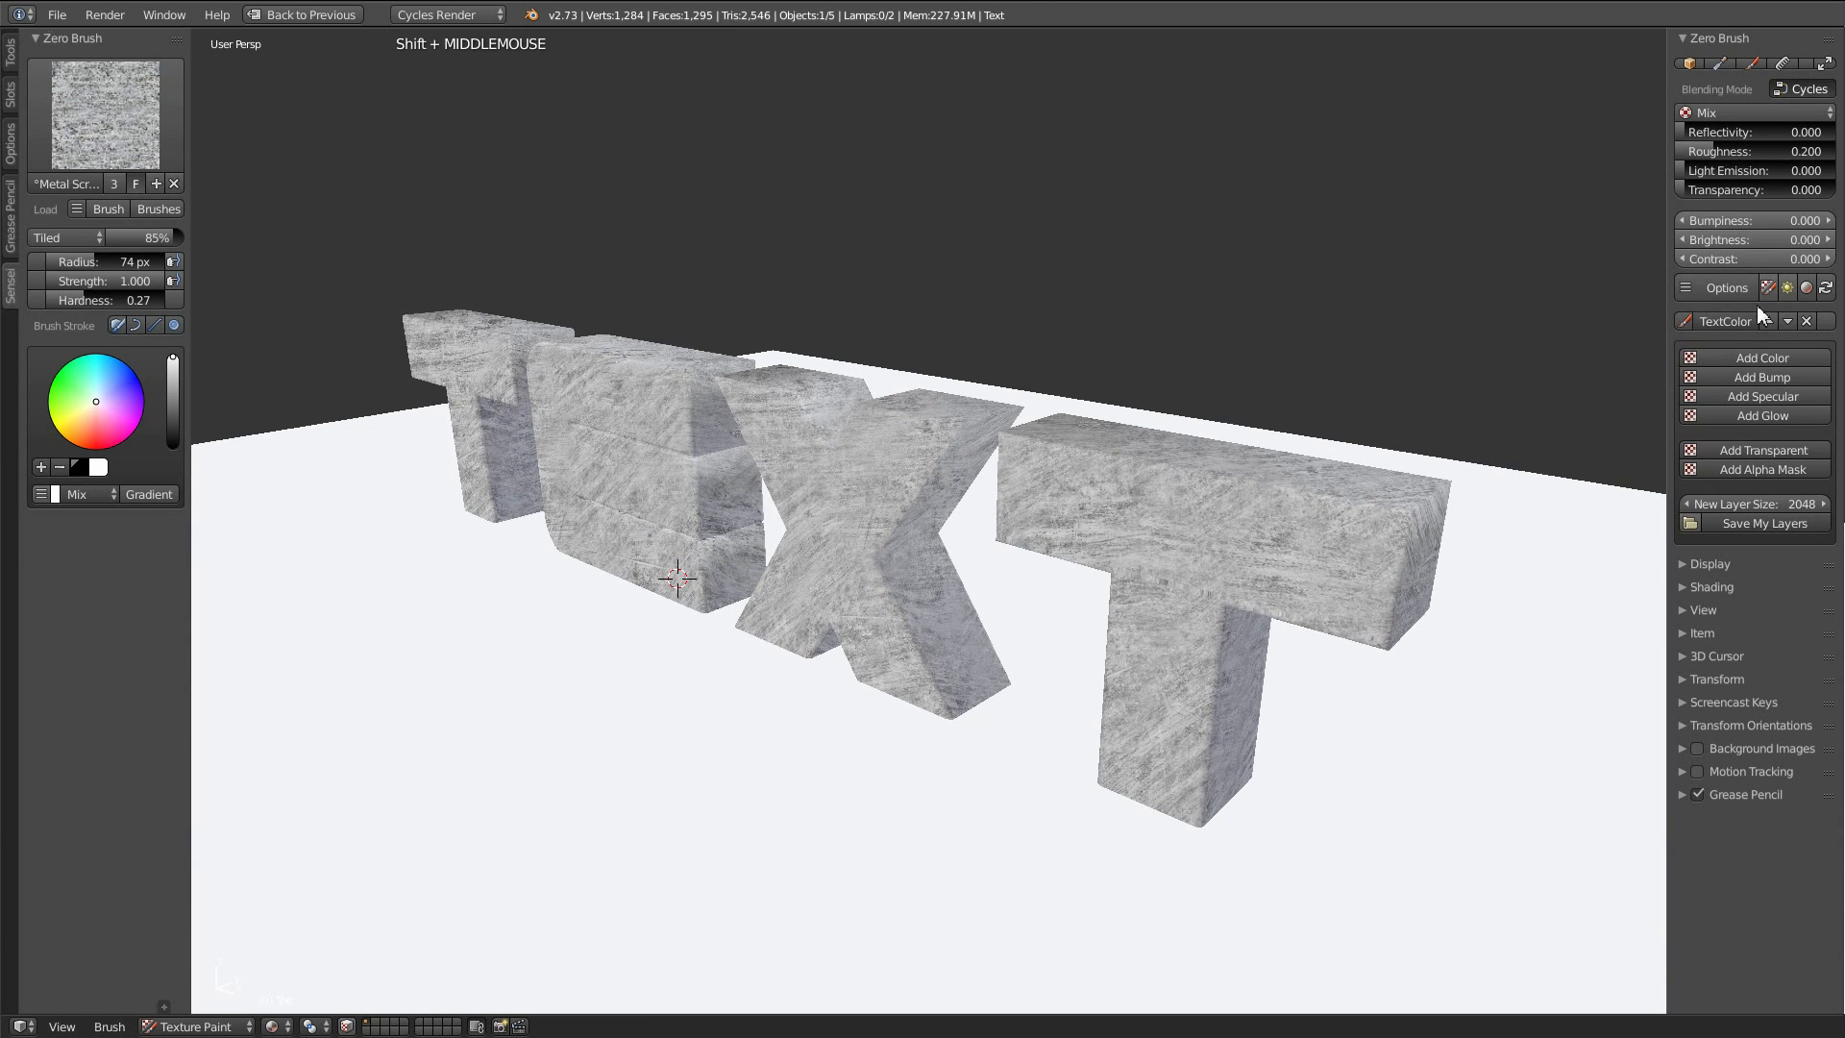
pyautogui.click(1788, 288)
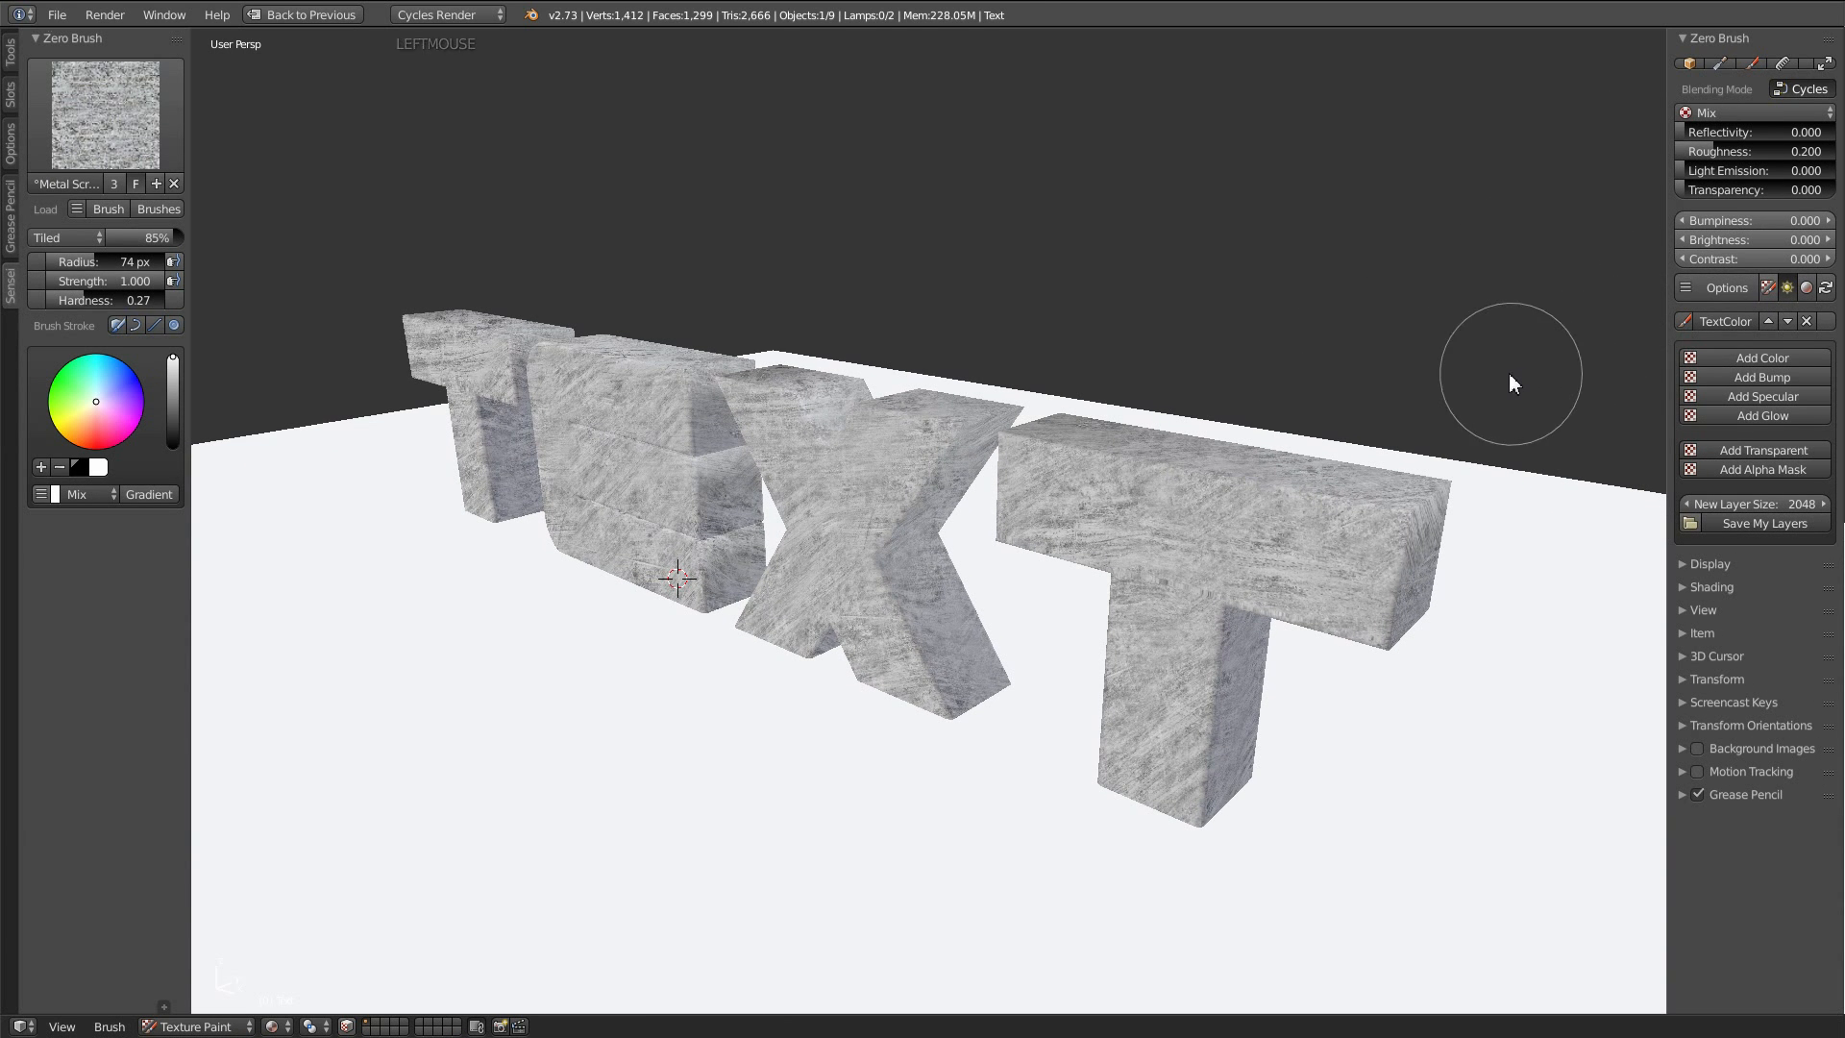
# Define a render preview border around the text and floor, and run a rendered preview of that region.
pyautogui.hotkey('ctrl', 'b')
pyautogui.moveTo(298, 235); pyautogui.dragTo(1528, 911)
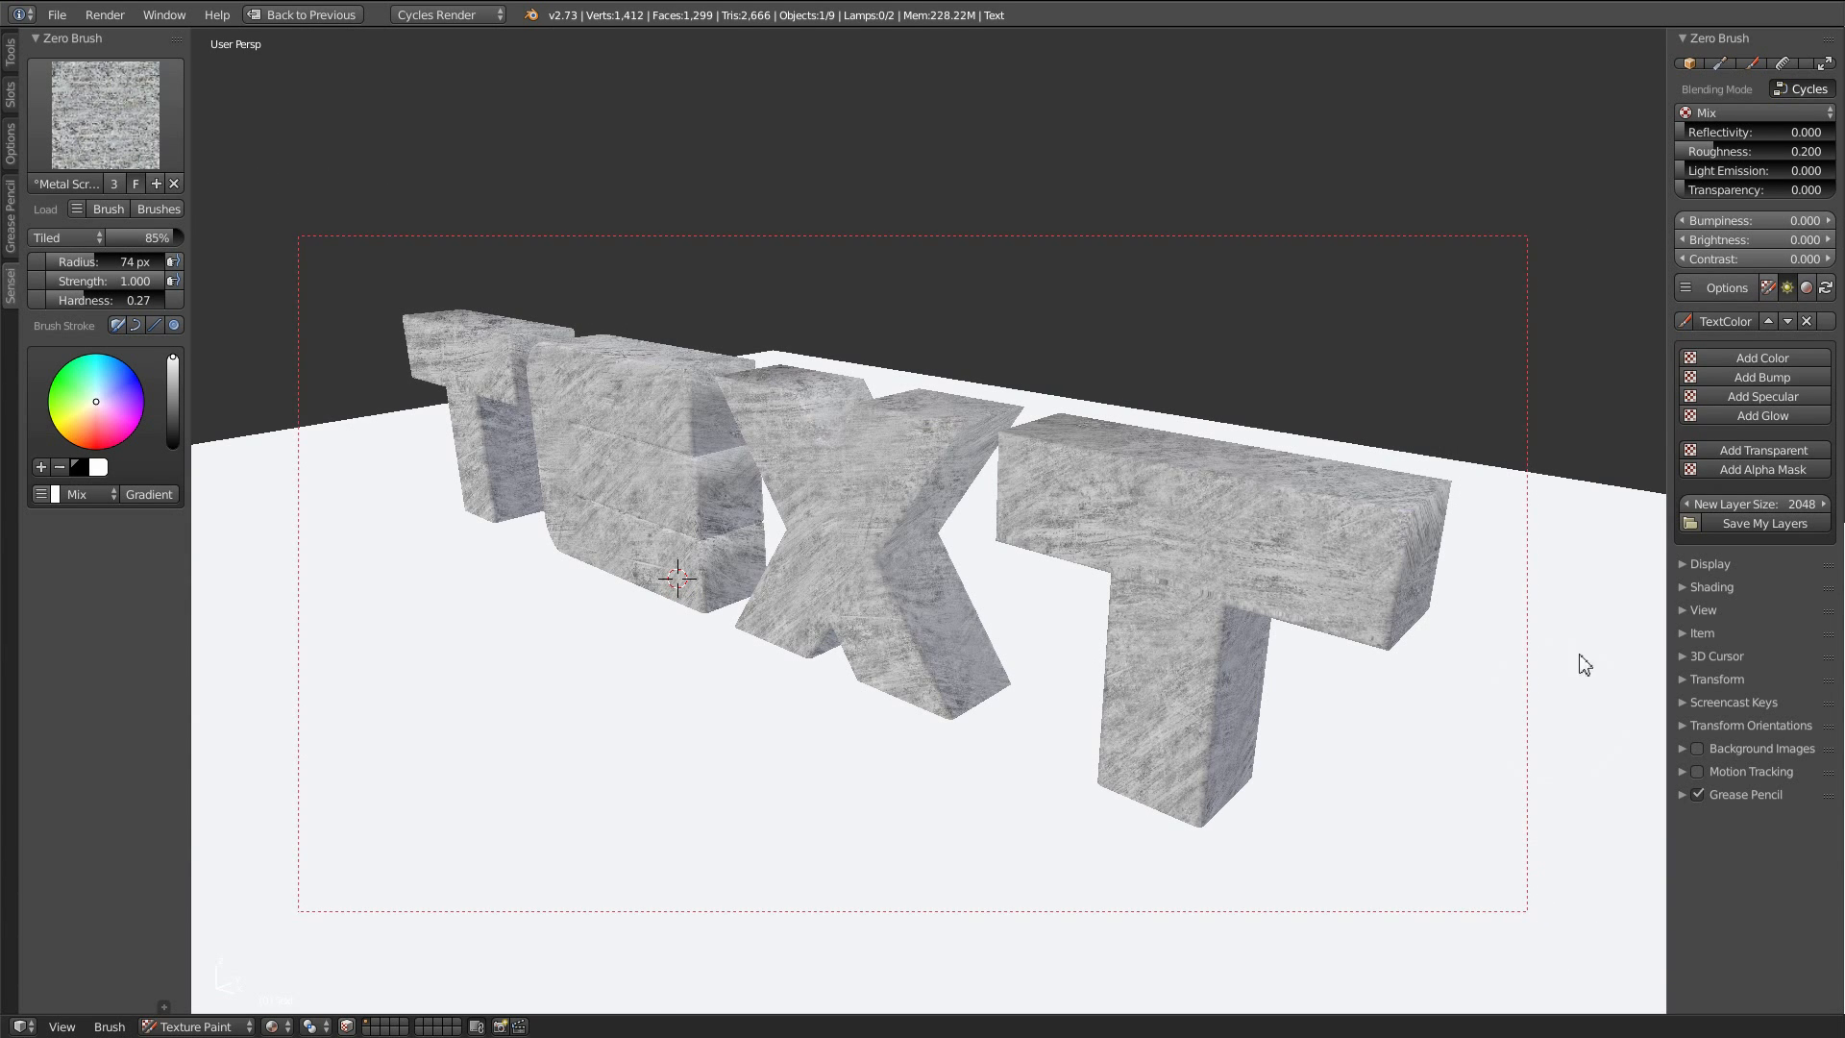
pyautogui.click(1806, 288)
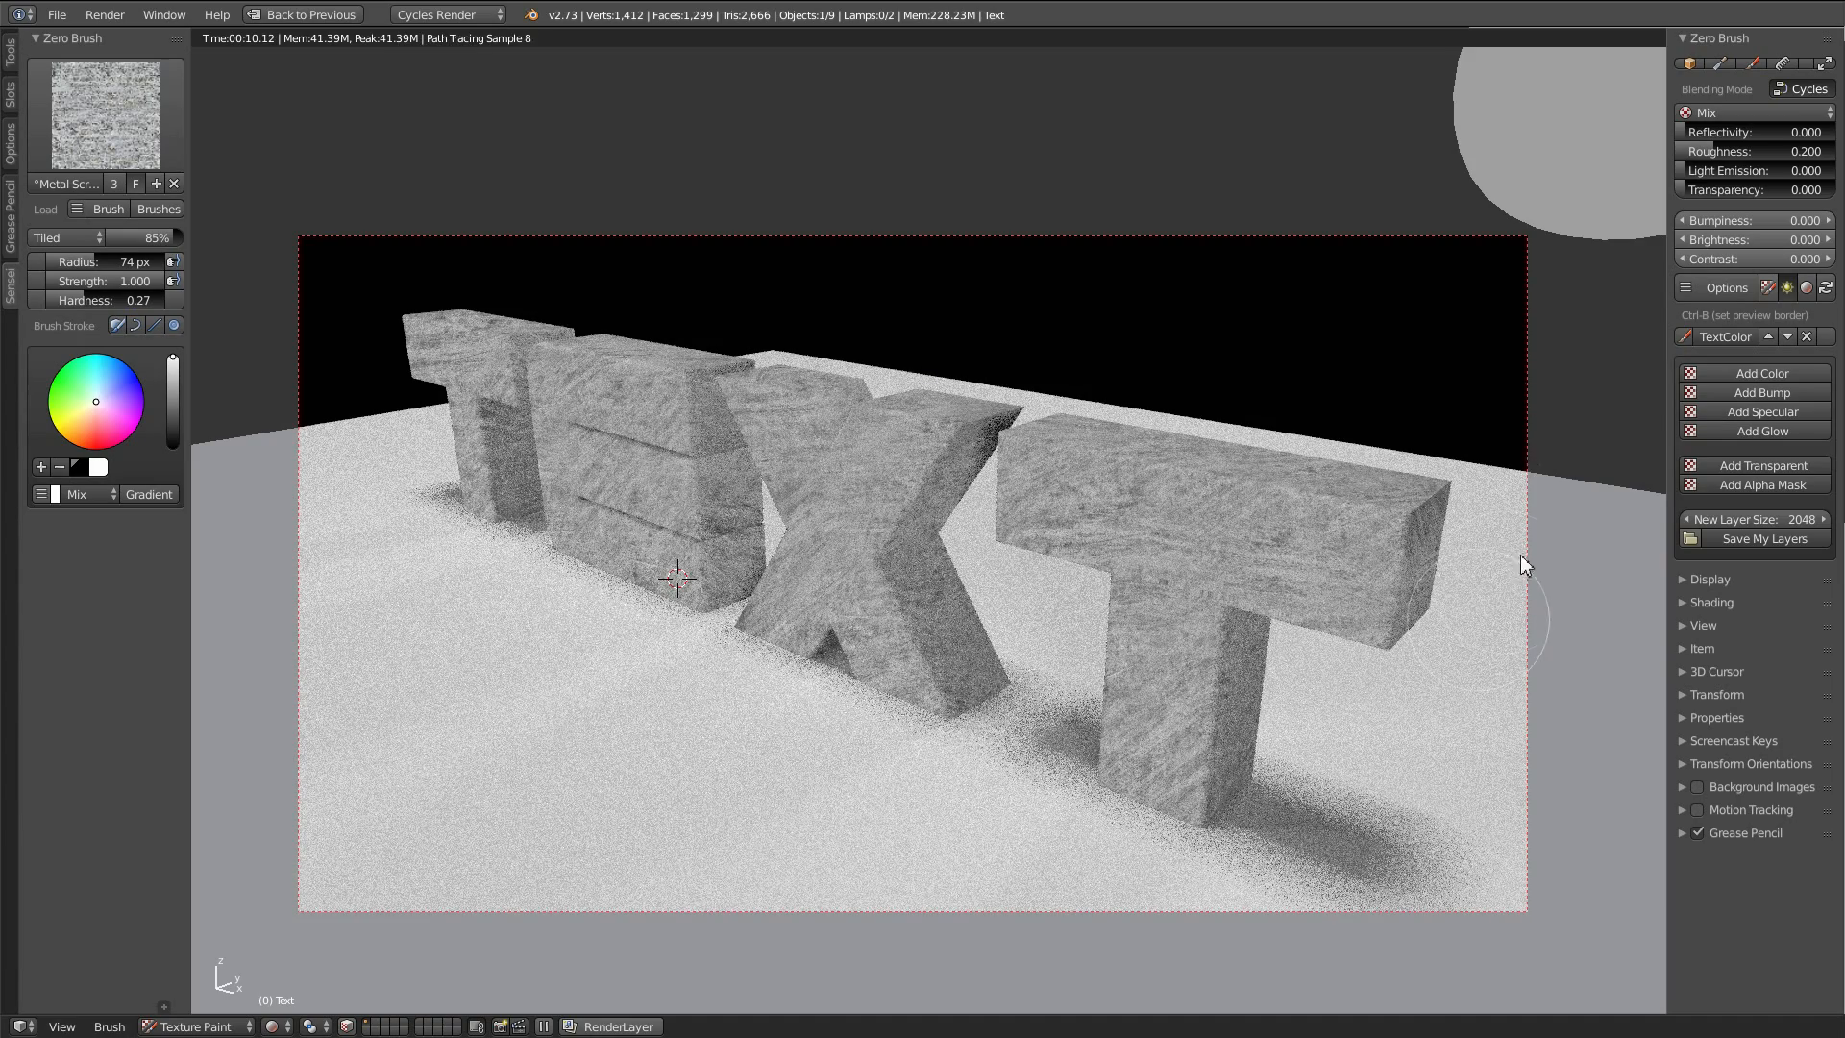
pyautogui.click(1809, 290)
pyautogui.click(1809, 288)
# Set the text's reflectivity to 0.981 and roughness to 0.005, and check it in a rendered preview.
pyautogui.moveTo(1797, 133); pyautogui.dragTo(1678, 159)
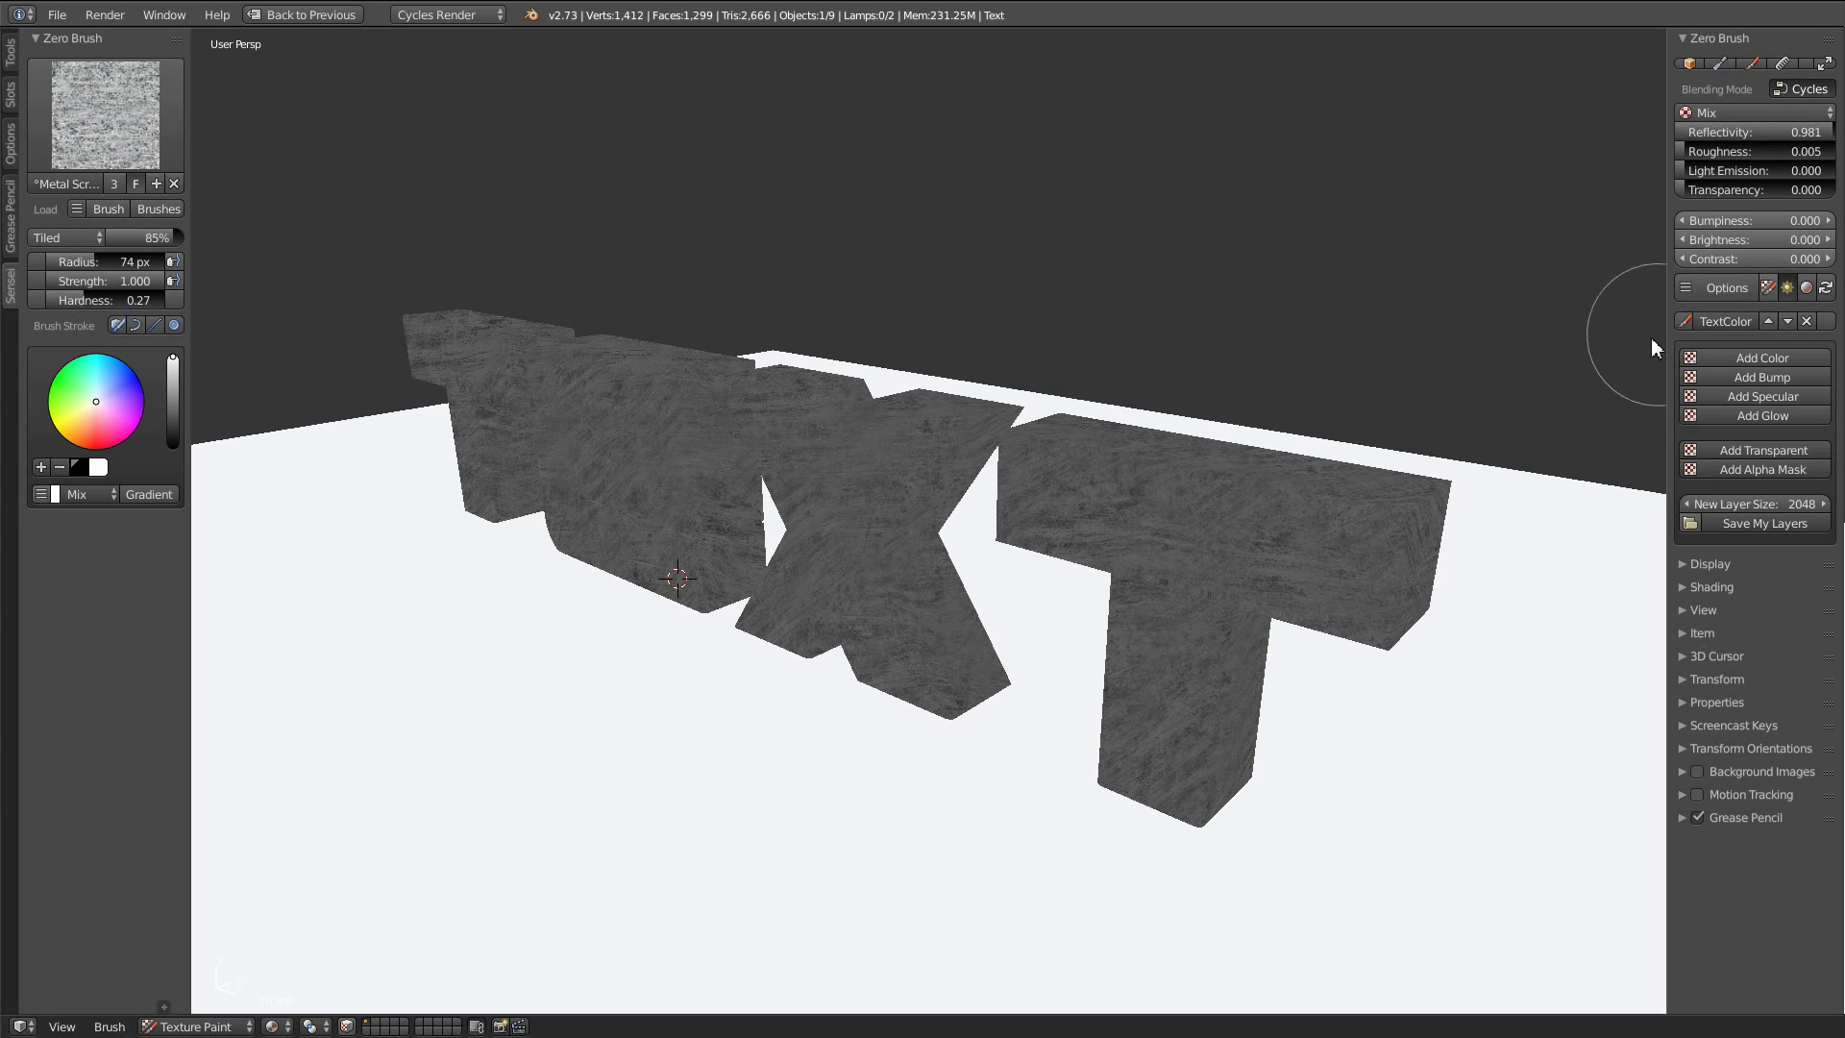
pyautogui.click(1807, 288)
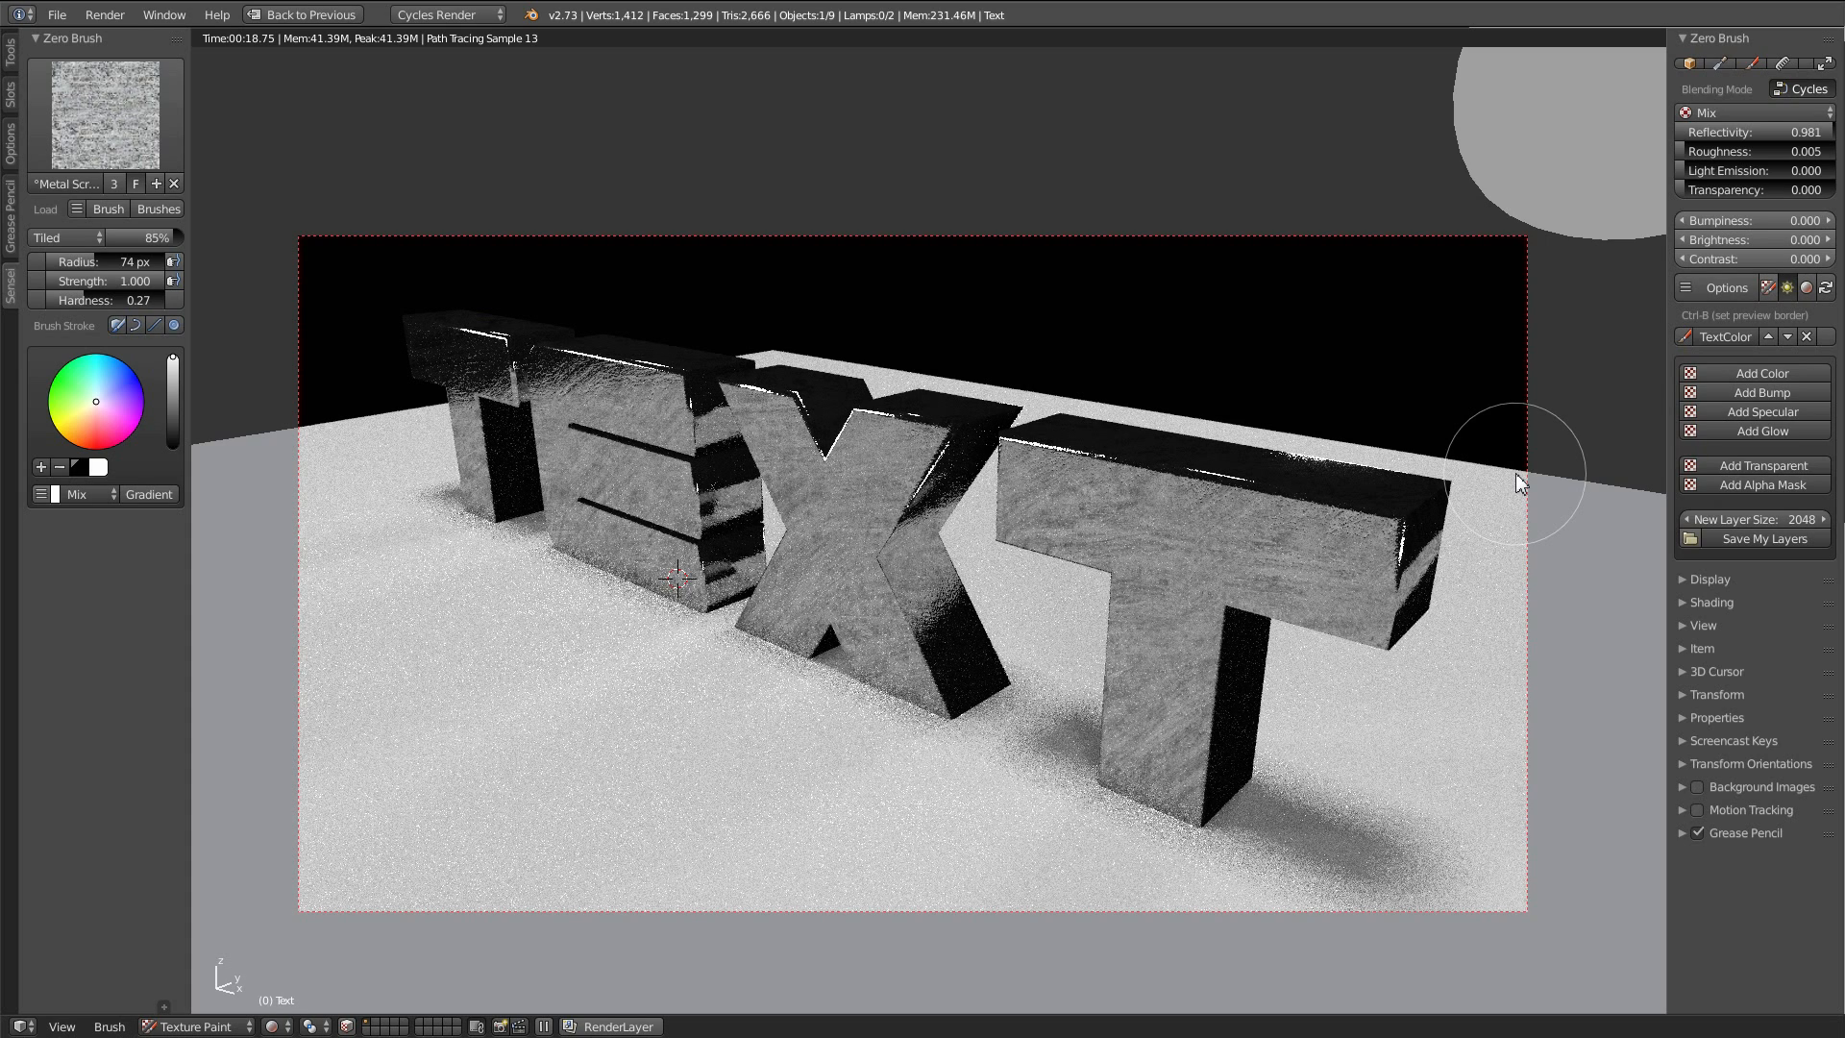
pyautogui.click(1810, 293)
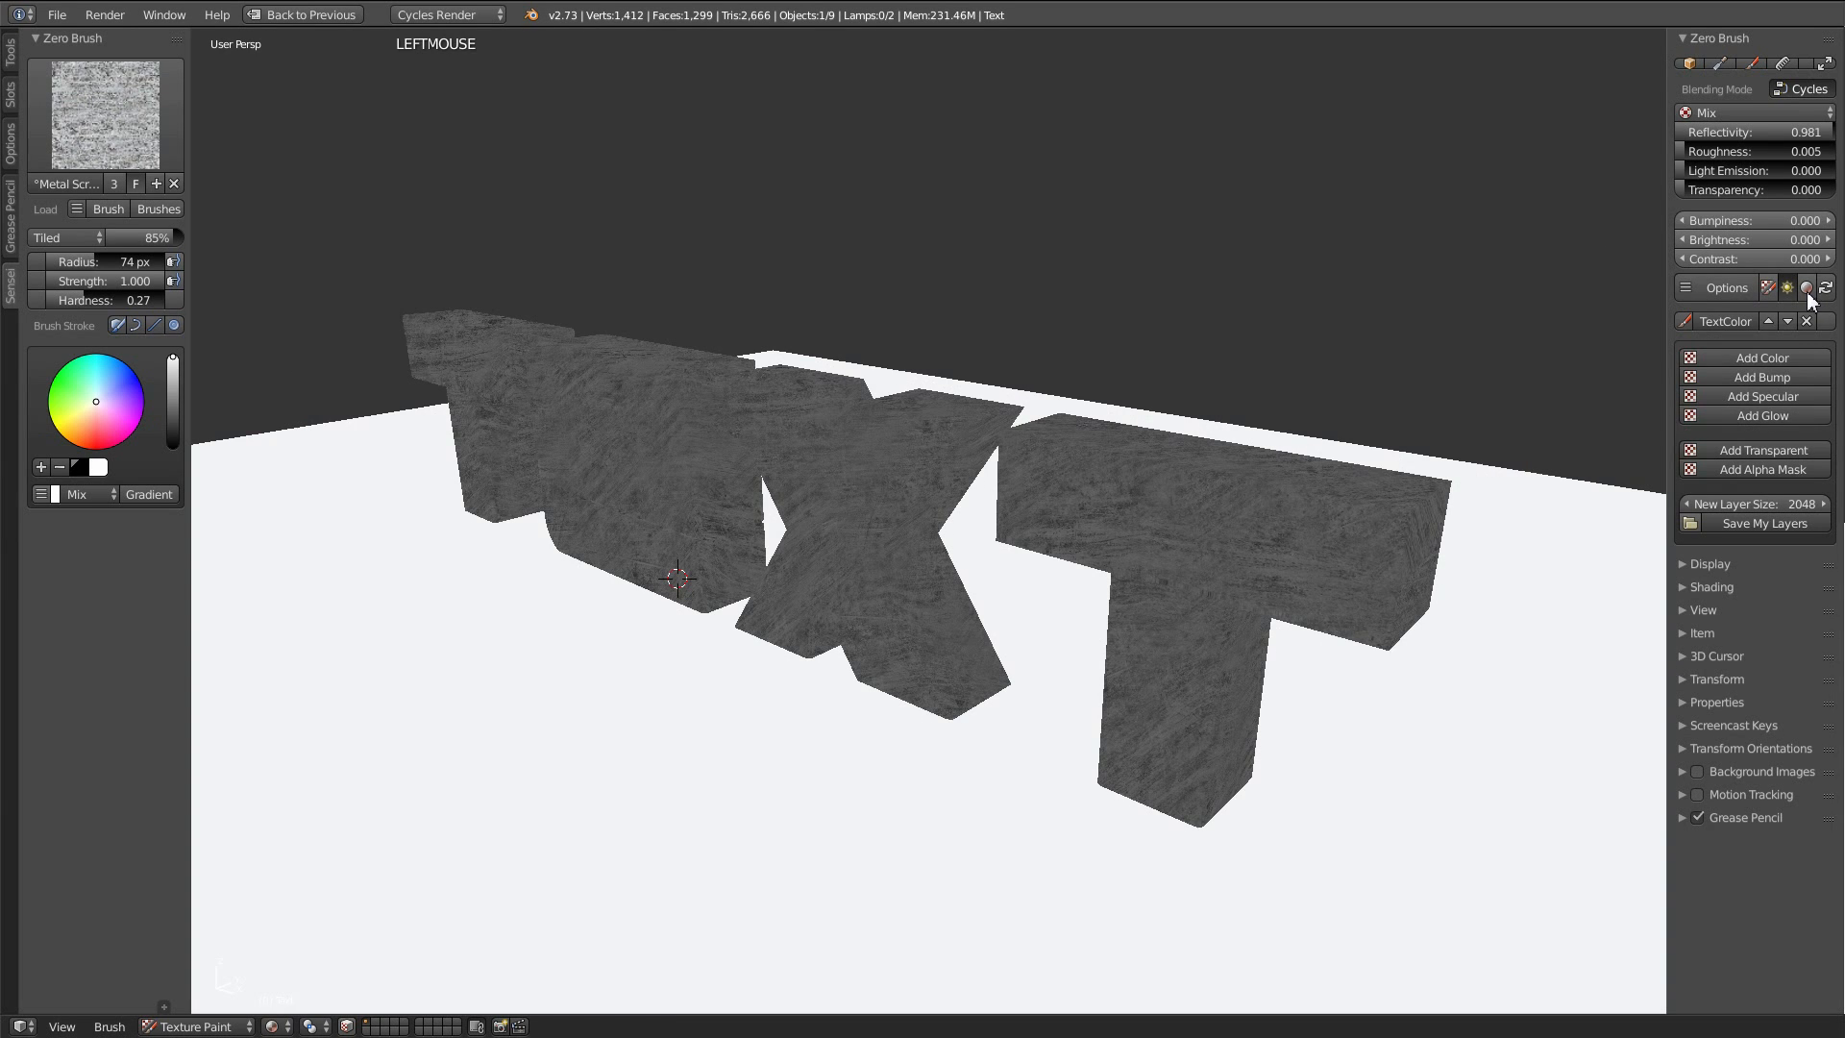
# Set the text's bumpiness to 0.150, brightness to 0.100 and roughness to 0.030, and check them in a rendered preview.
pyautogui.click(1750, 217)
pyautogui.click(1826, 240)
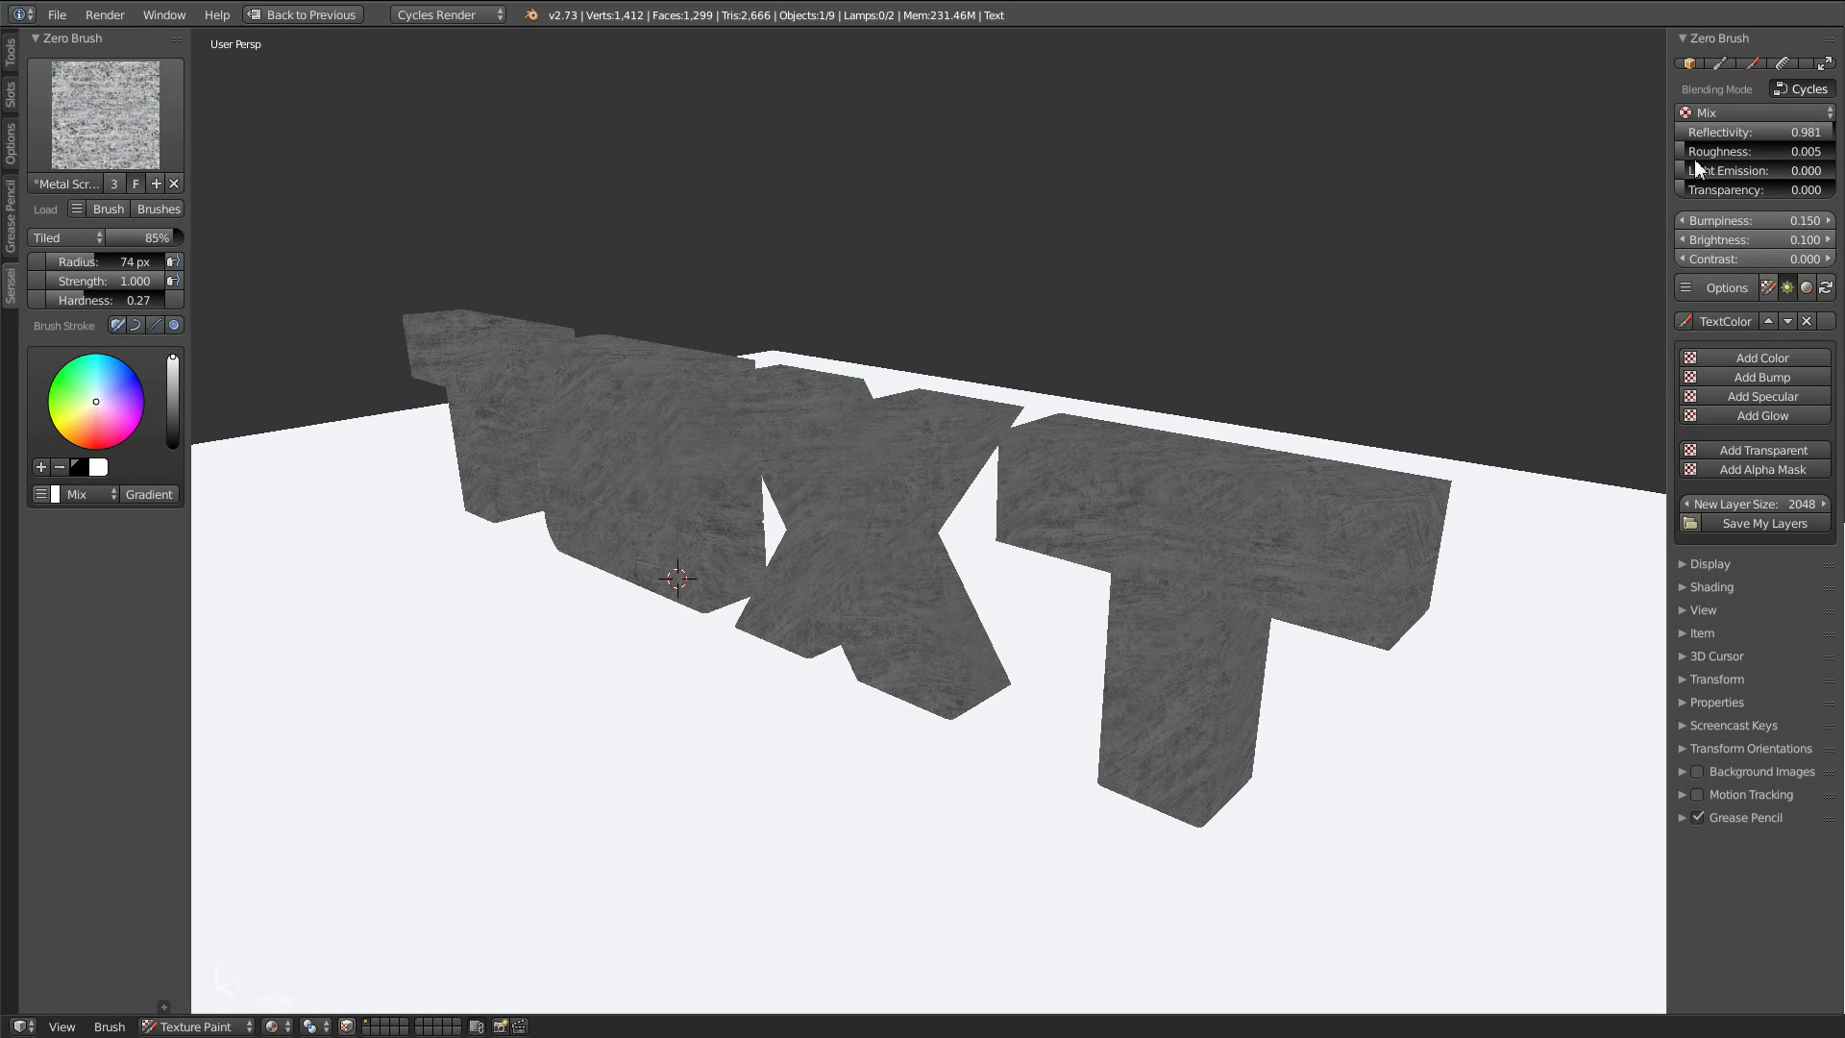
pyautogui.moveTo(1689, 156); pyautogui.dragTo(1695, 157)
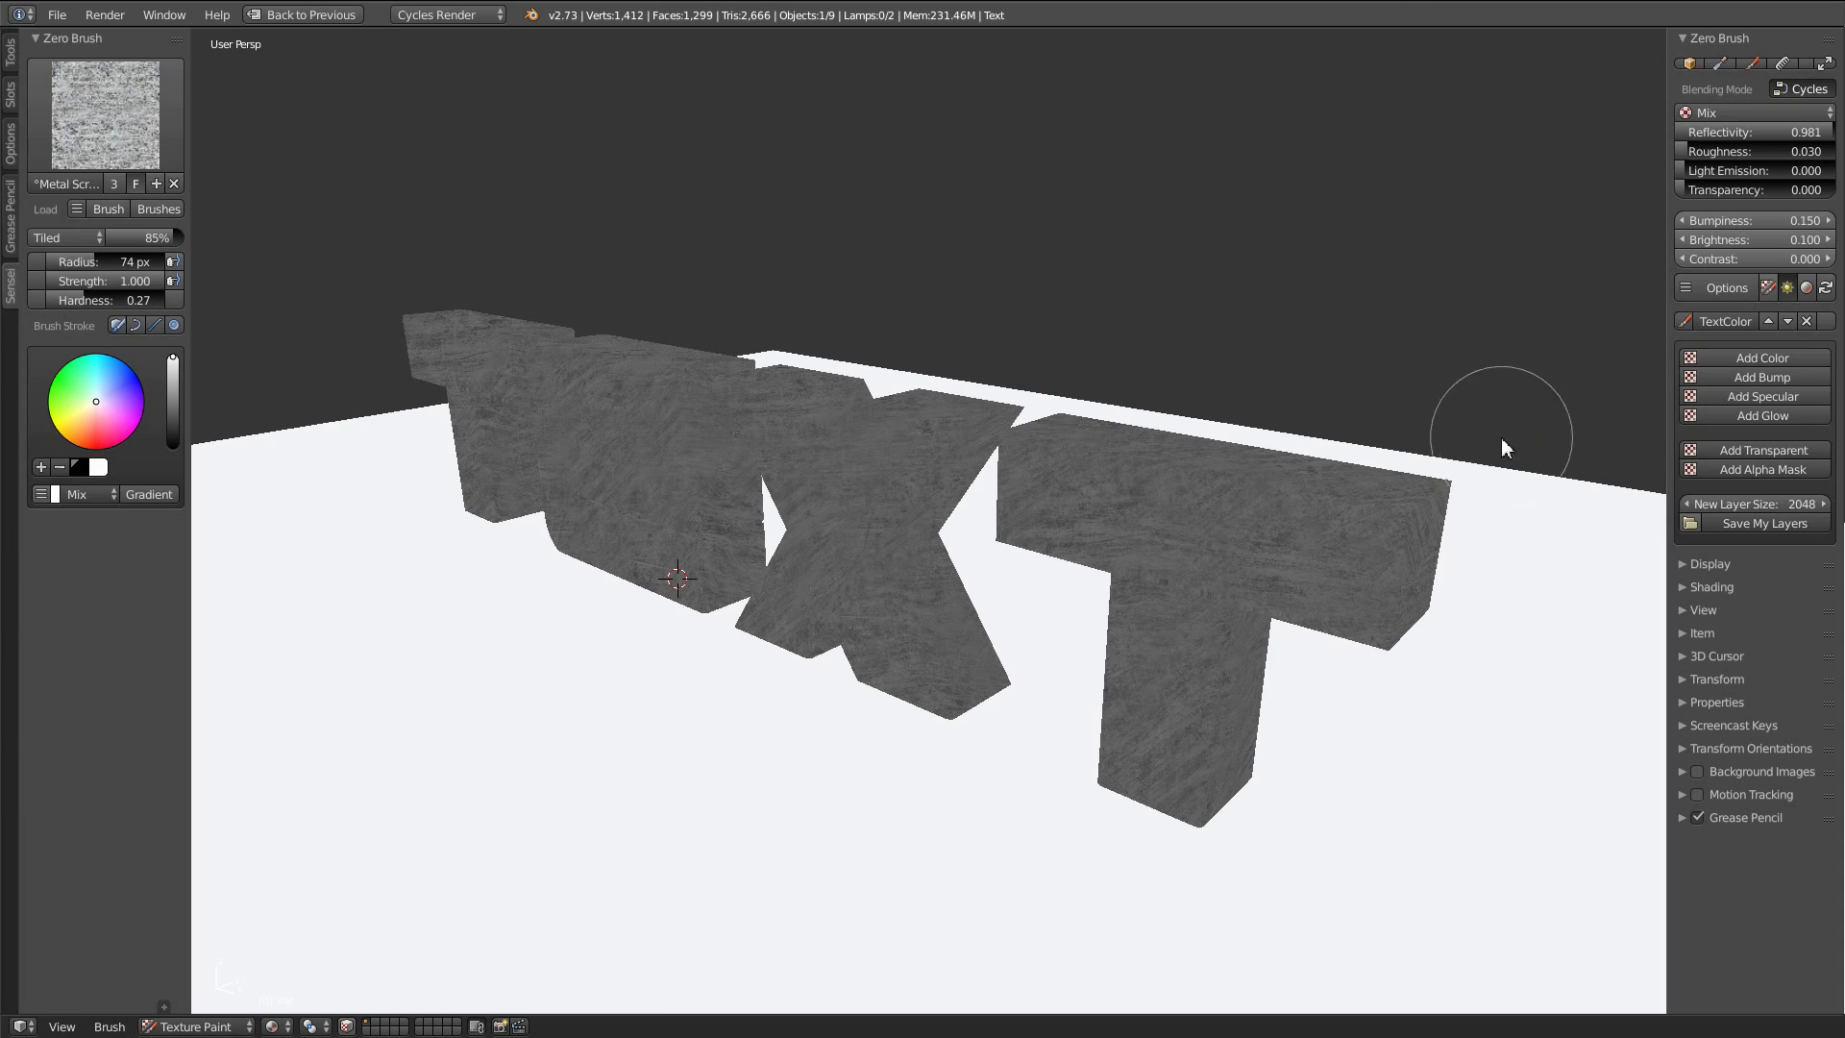
pyautogui.click(1806, 288)
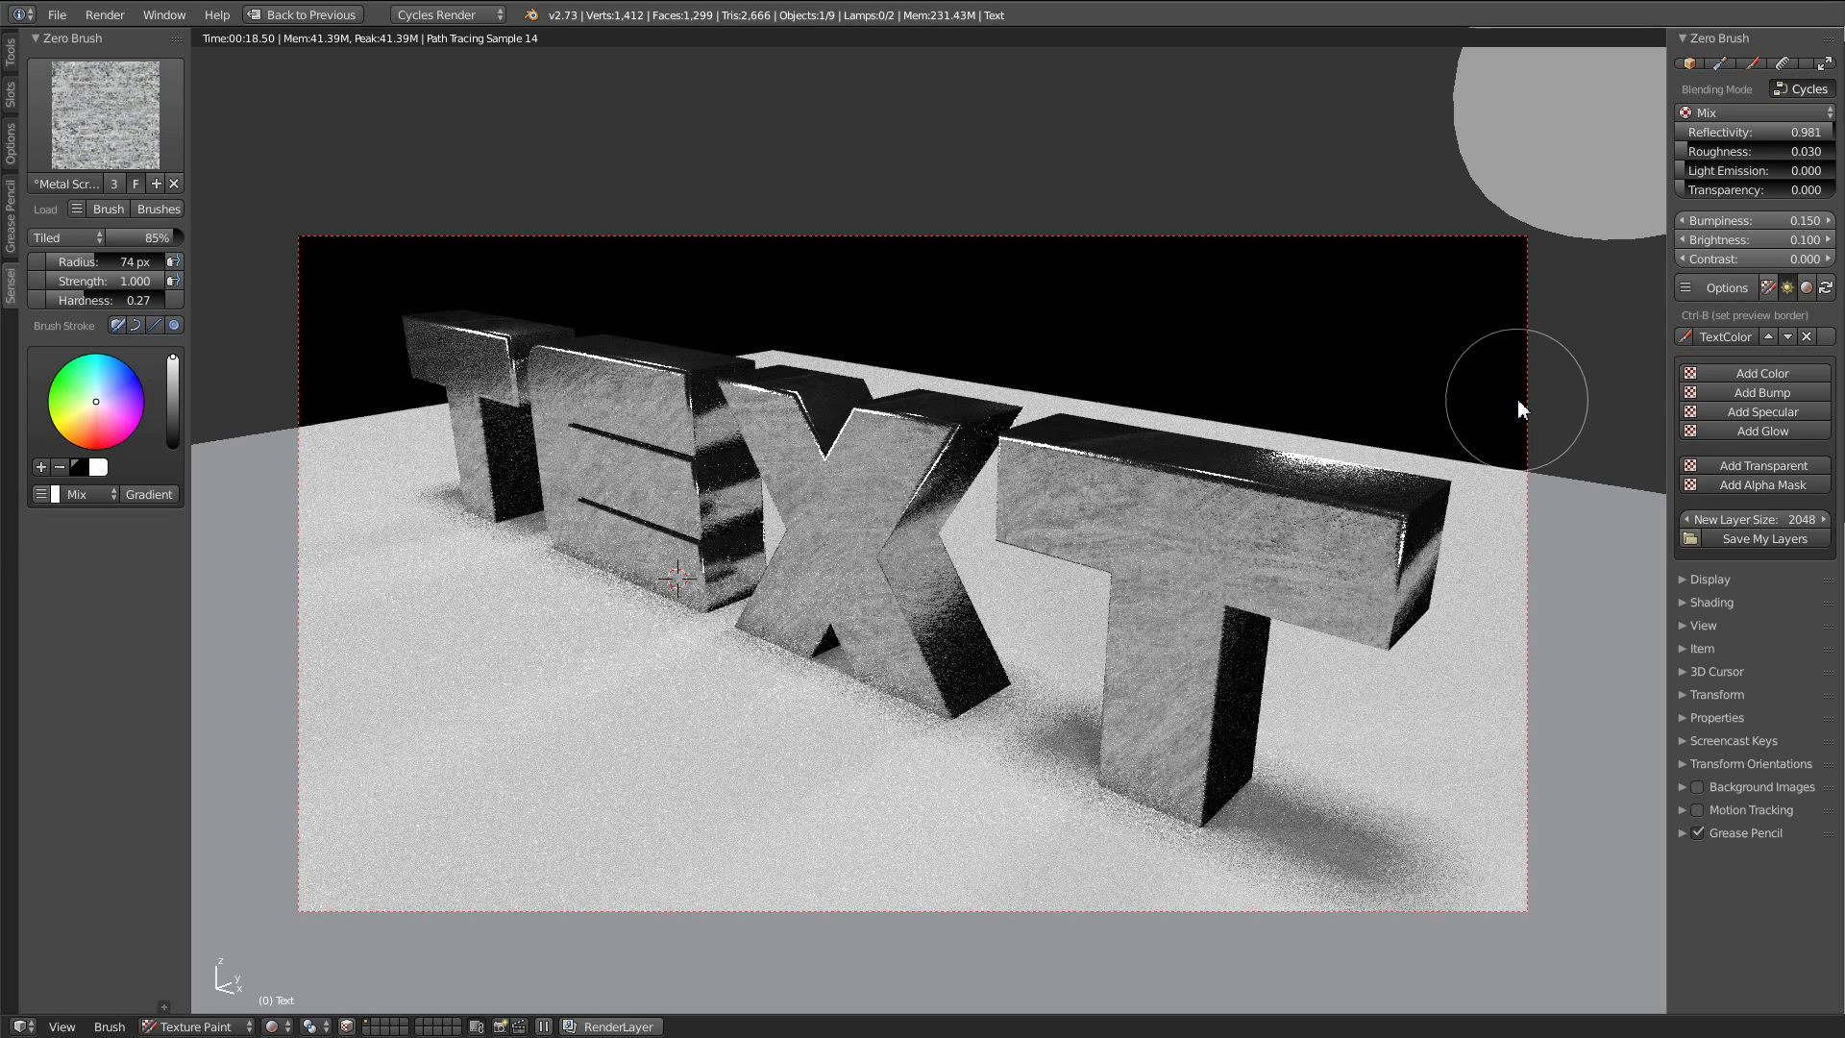
pyautogui.click(1807, 288)
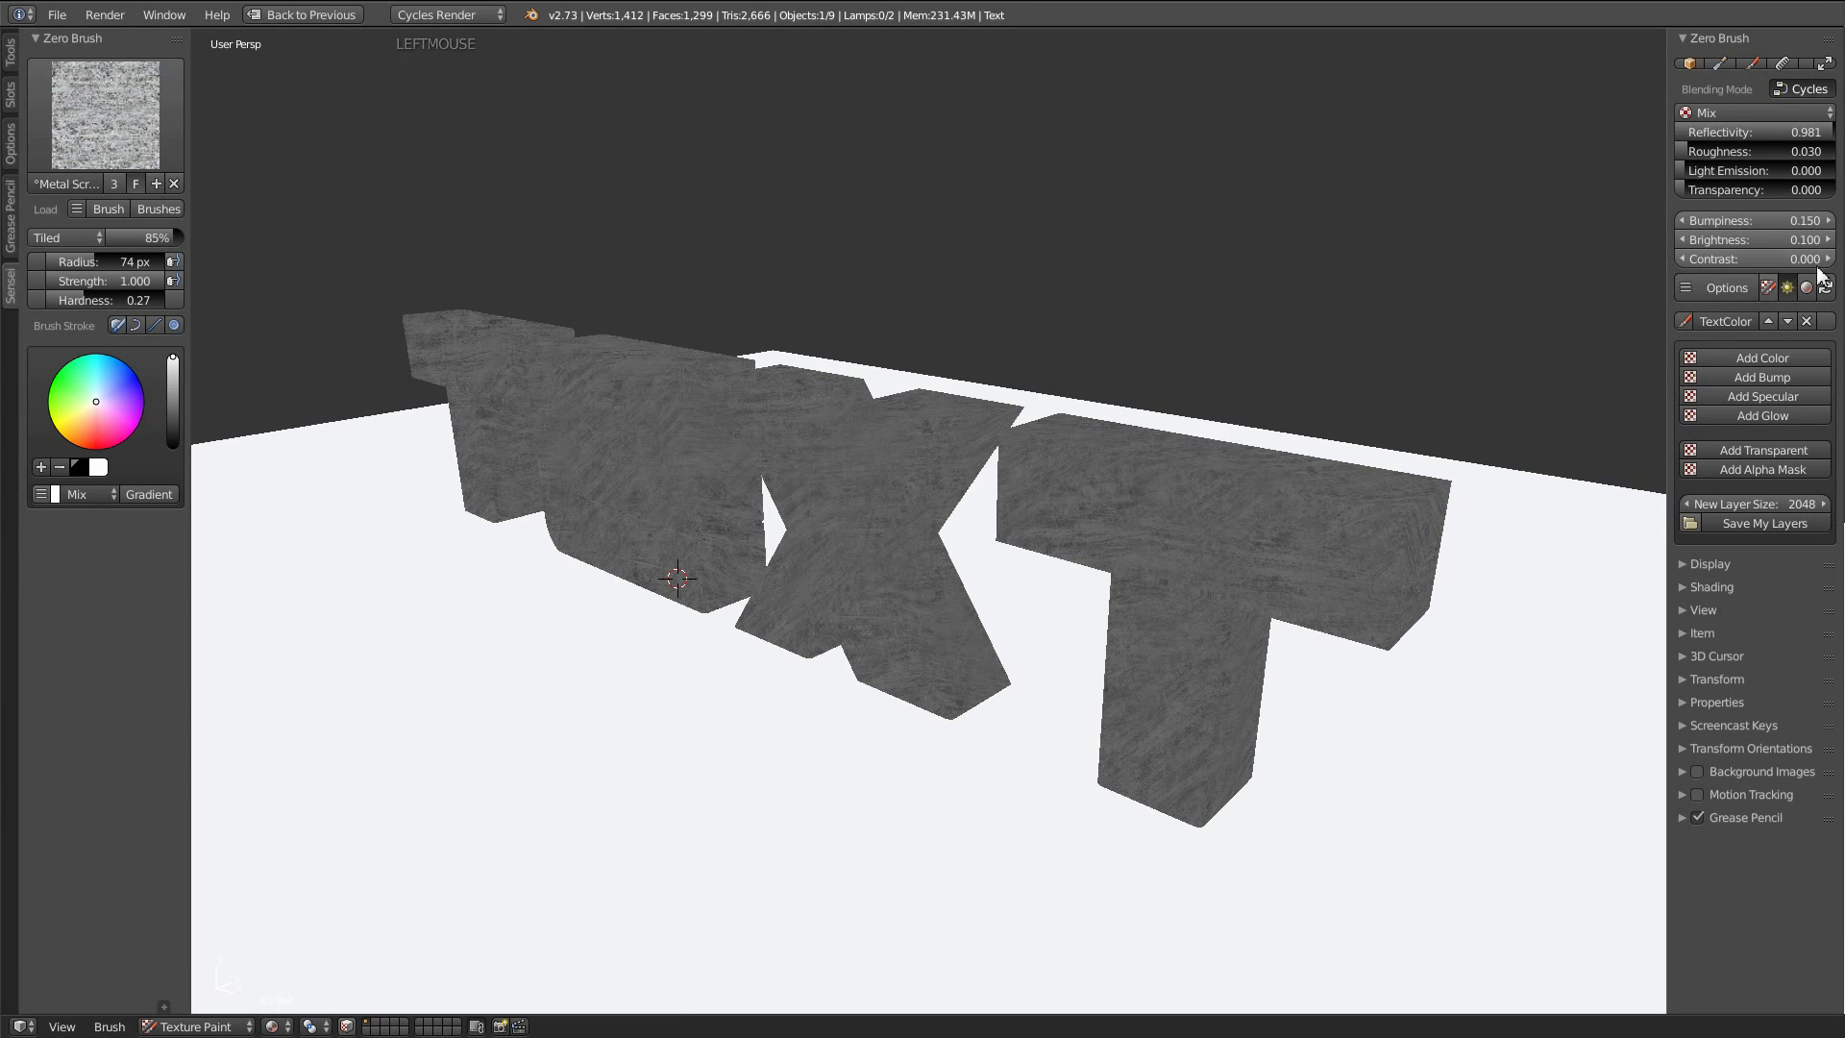
# Set the text's contrast to 0.200 and bumpiness to -0.150, and start a rendered preview.
pyautogui.click(1828, 258)
pyautogui.click(1828, 258)
pyautogui.click(1761, 221)
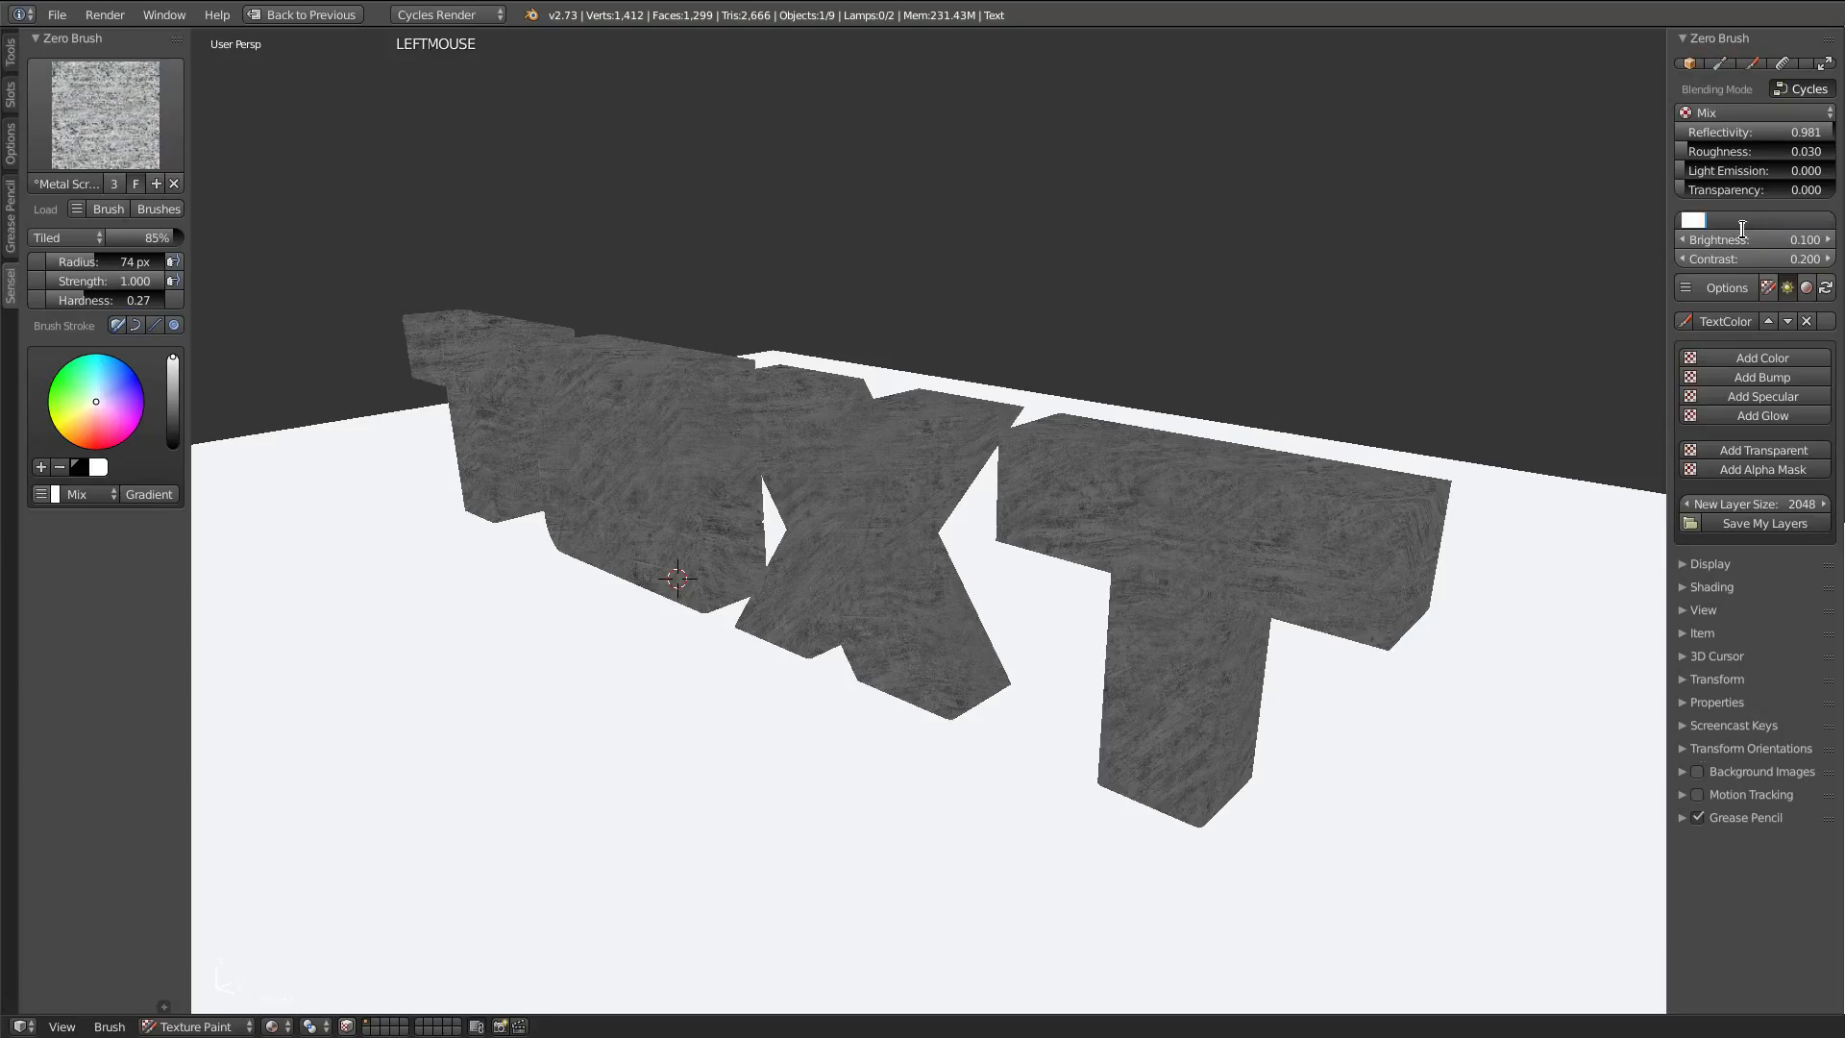
pyautogui.press('BackSpace')
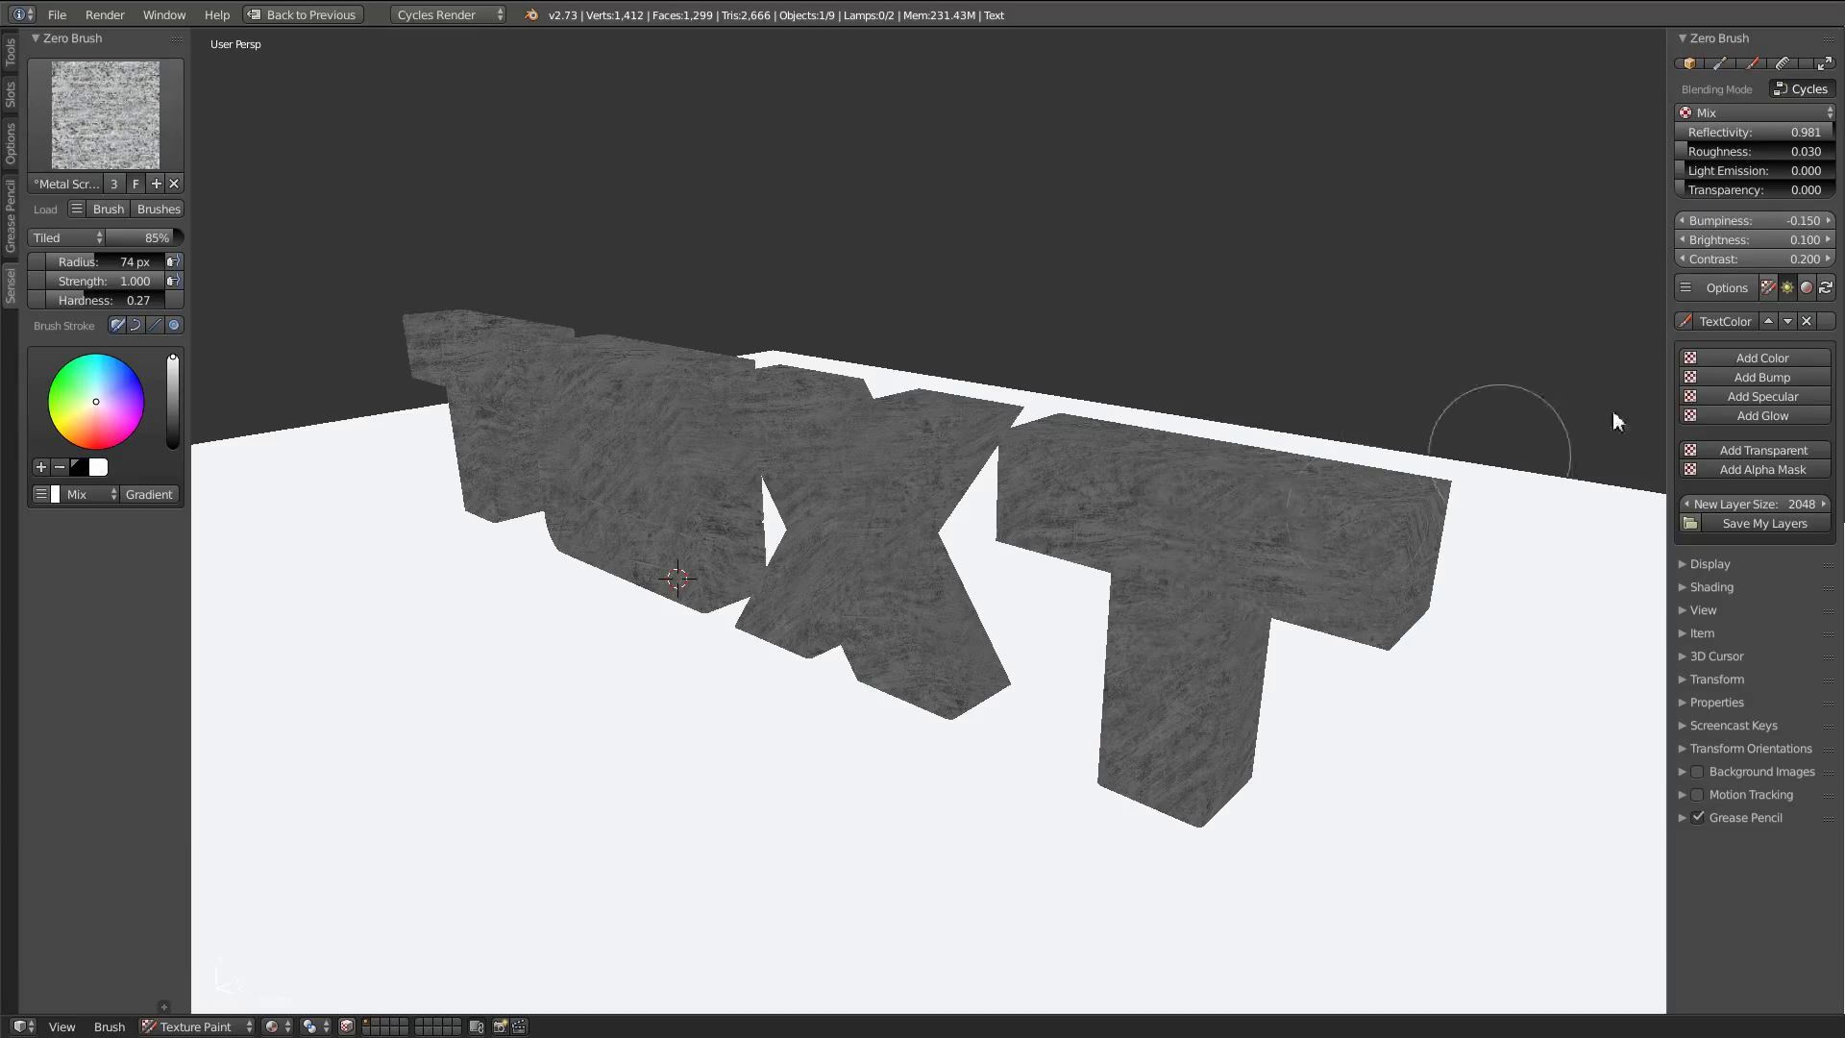
pyautogui.click(1805, 287)
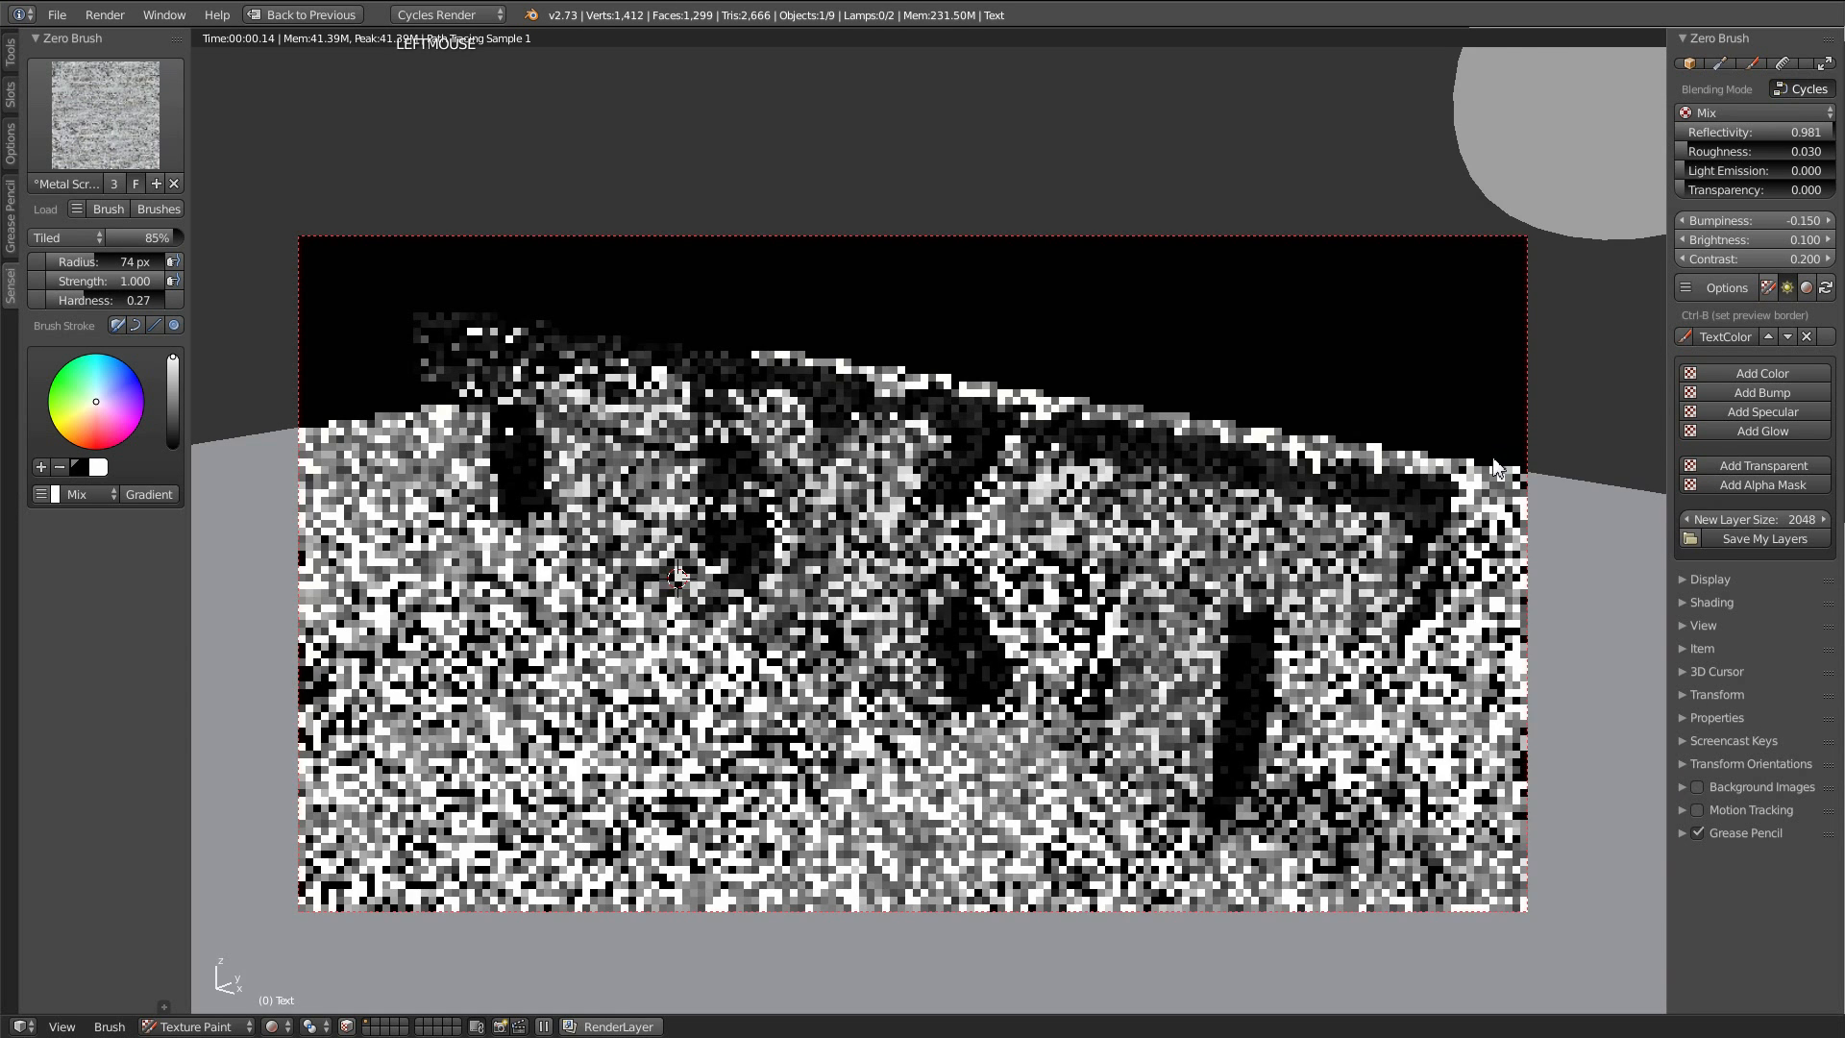